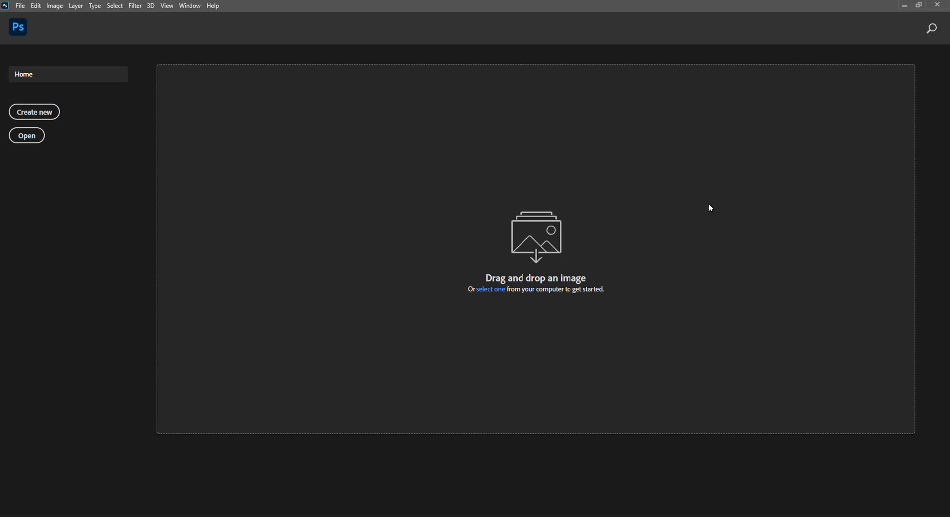
Create a new Letter document, 8.5 x 11 in at 300 ppi in RGB.
{"action": "left_click", "coordinate": [44, 113]}
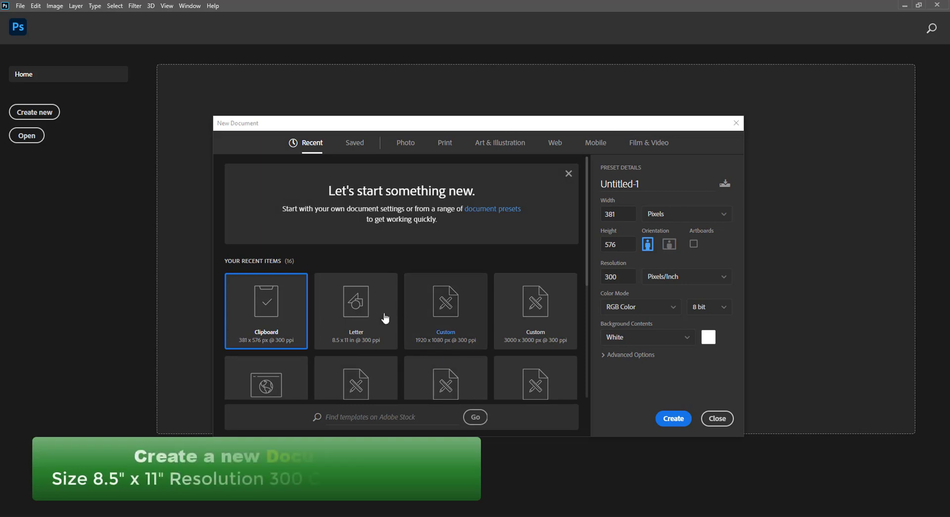
{"action": "left_click", "coordinate": [354, 316]}
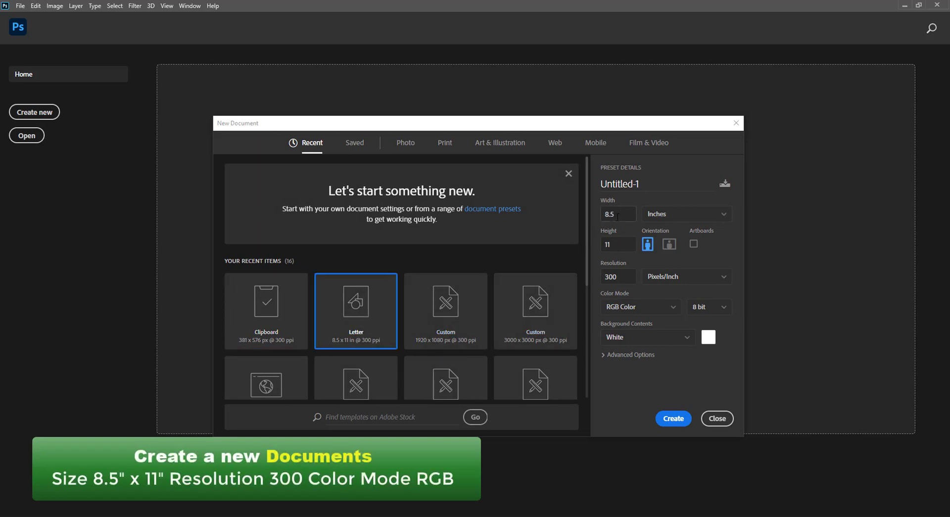
{"action": "key", "text": "Tab"}
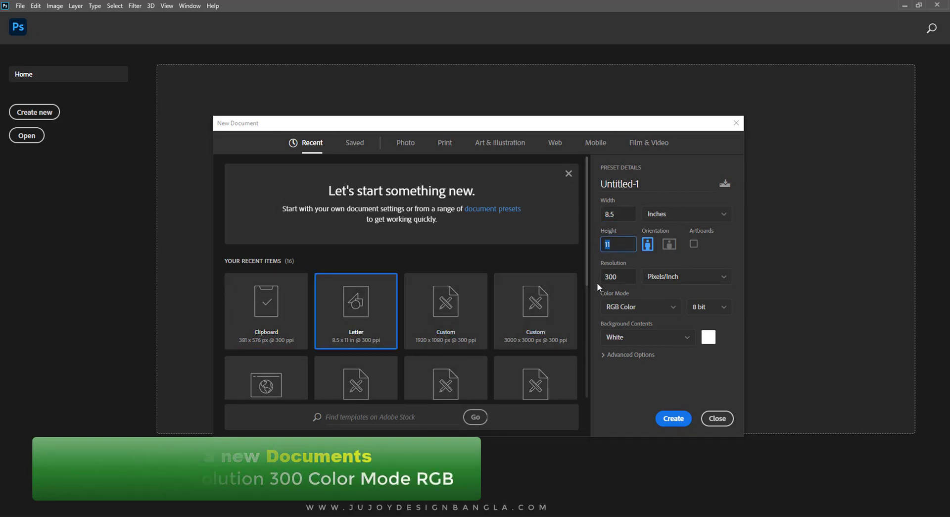
{"action": "key", "text": "Tab"}
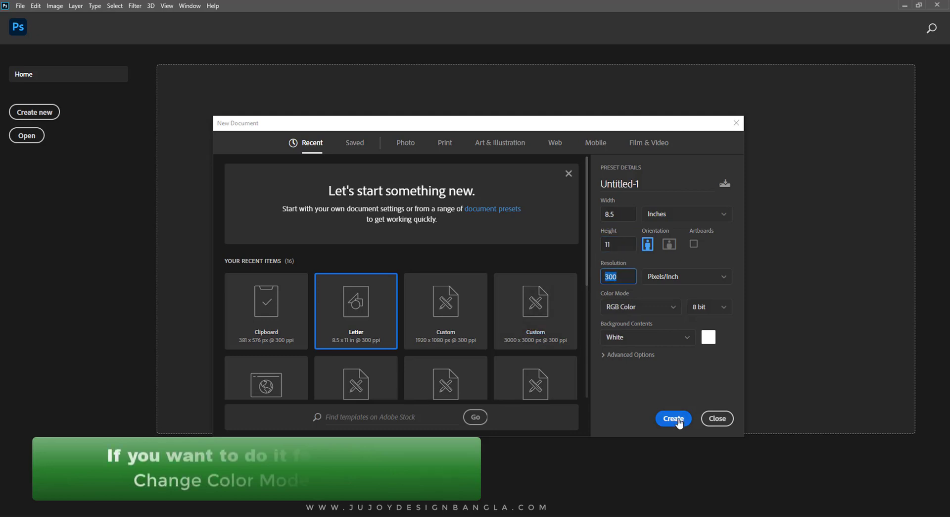
{"action": "left_click", "coordinate": [673, 418]}
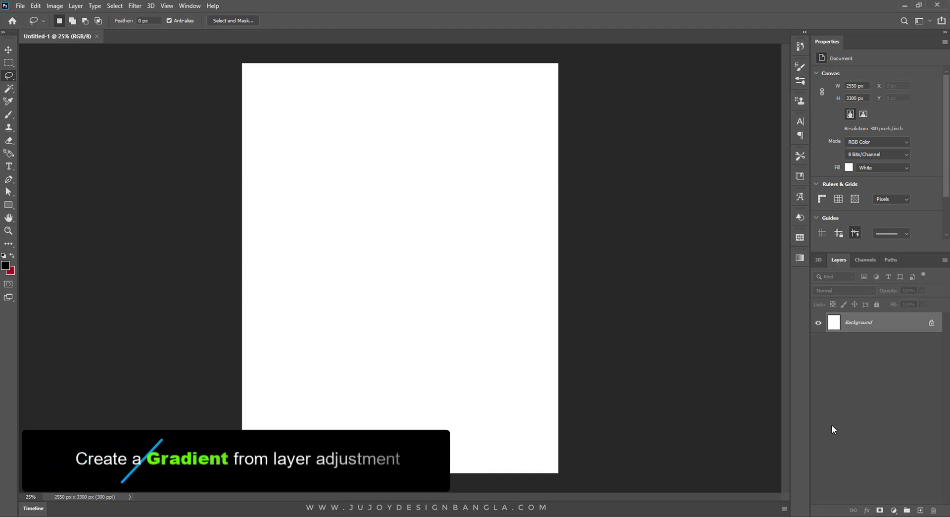
Add a Gradient fill layer using a Blues preset with the end stop set to #00379c.
{"action": "left_click", "coordinate": [895, 509]}
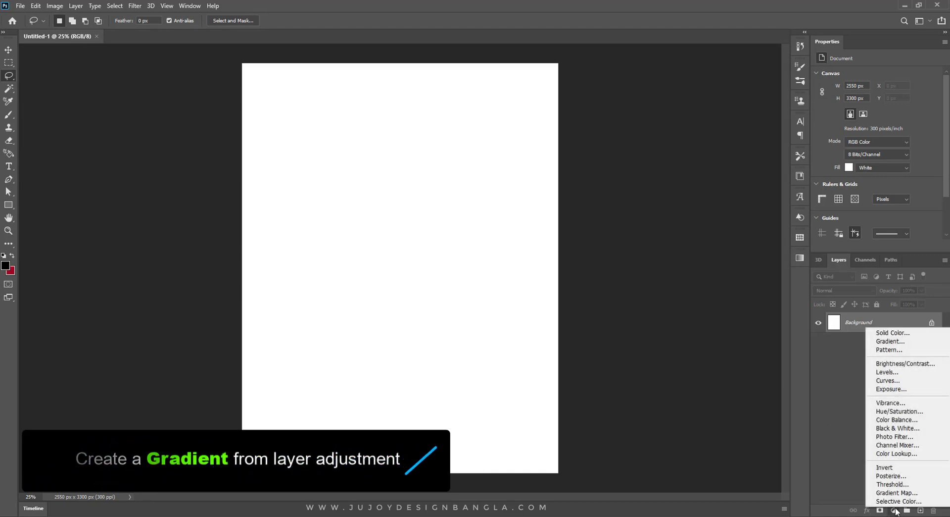
{"action": "left_click", "coordinate": [899, 343]}
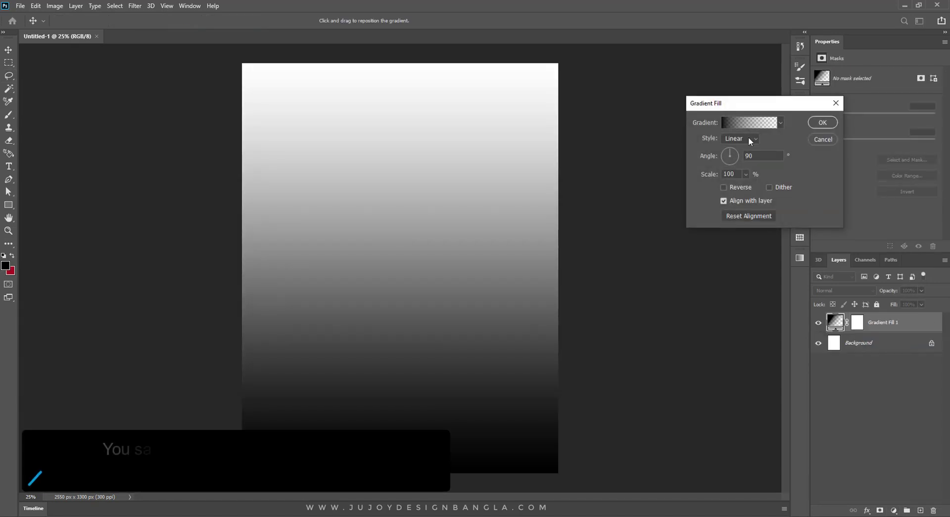
{"action": "left_click", "coordinate": [740, 125]}
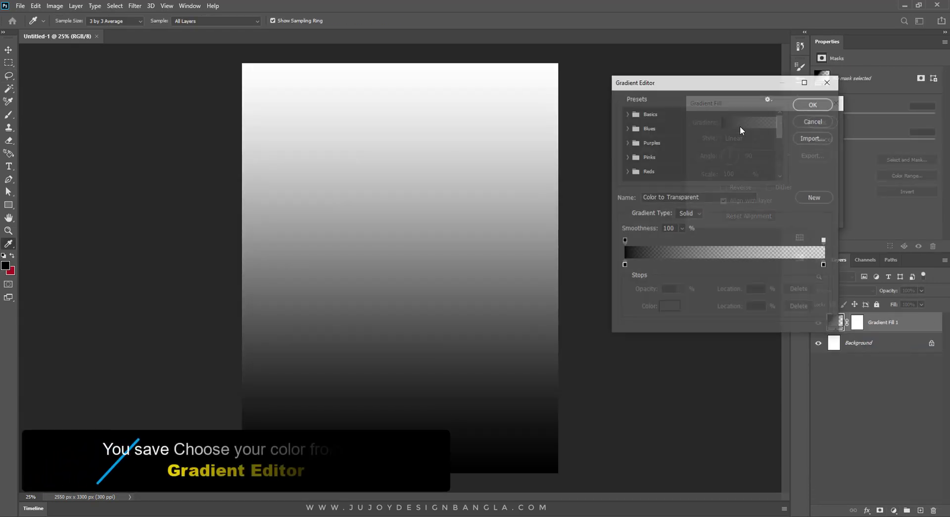
{"action": "left_click", "coordinate": [627, 127]}
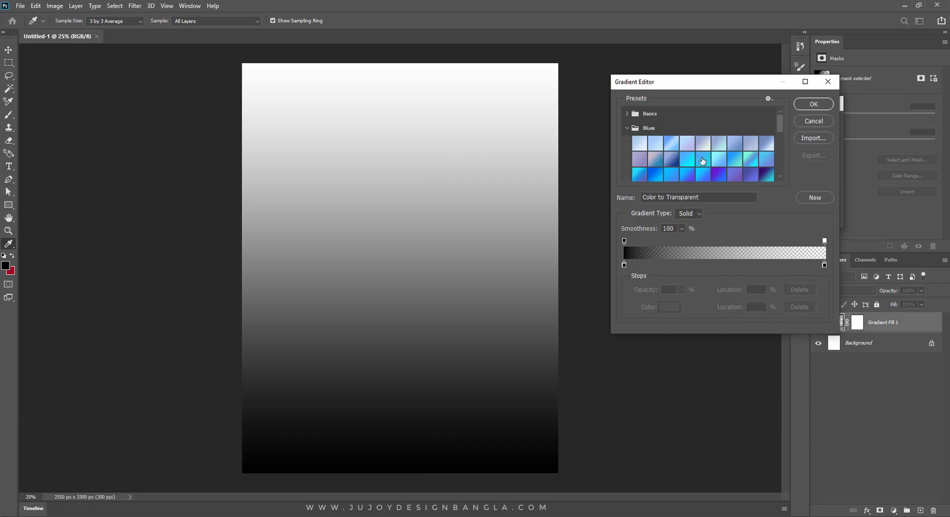
{"action": "left_click", "coordinate": [686, 176]}
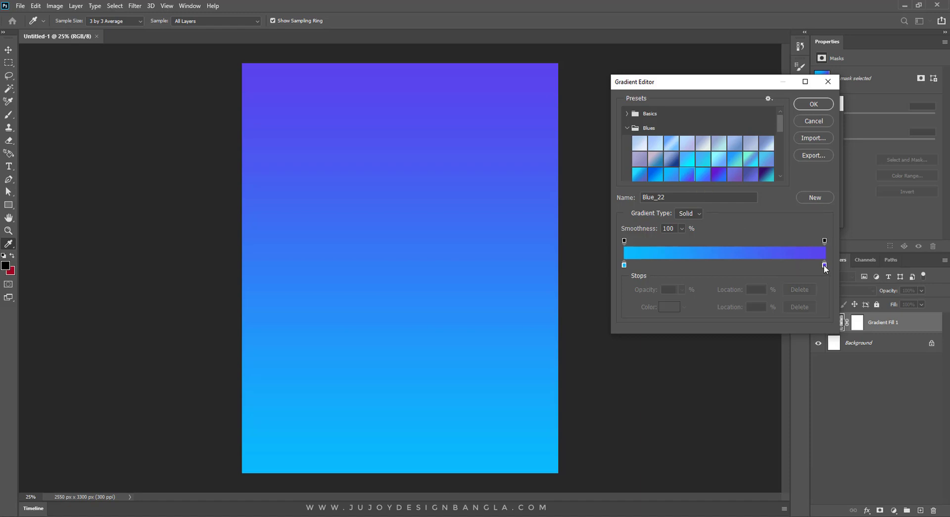
{"action": "left_click", "coordinate": [672, 307]}
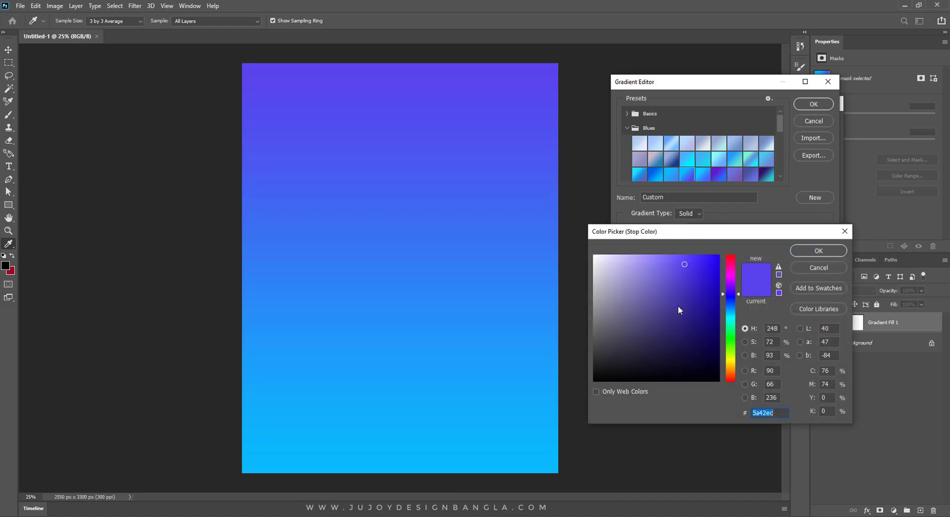
{"action": "left_click_drag", "start_coordinate": [722, 293], "coordinate": [723, 306]}
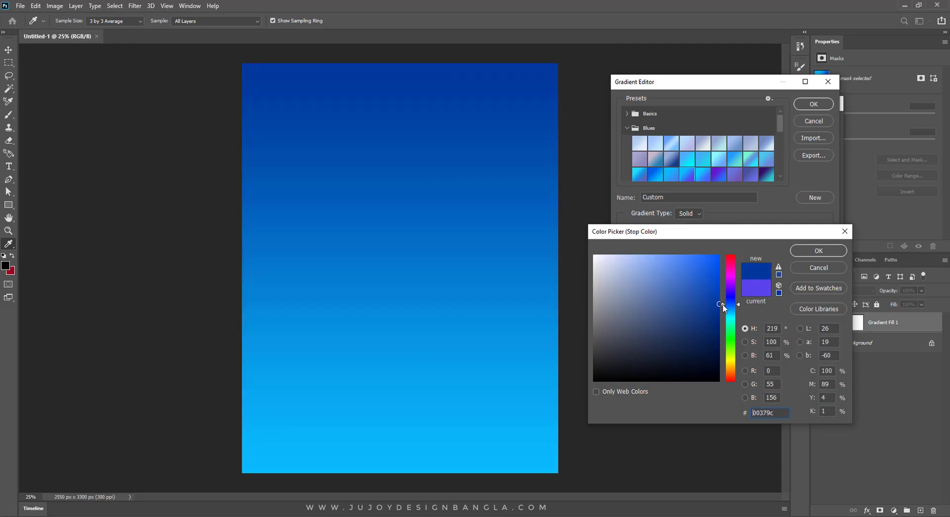
{"action": "left_click", "coordinate": [819, 251]}
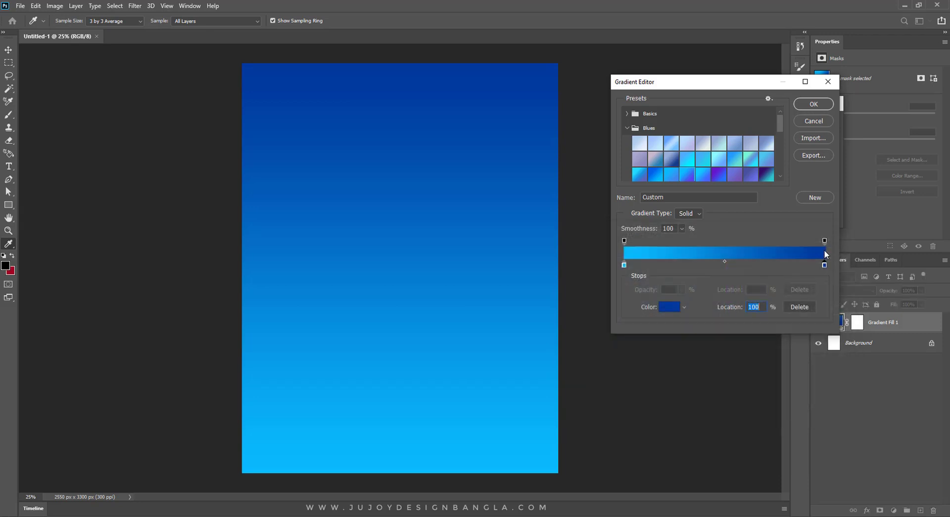
{"action": "left_click", "coordinate": [812, 107]}
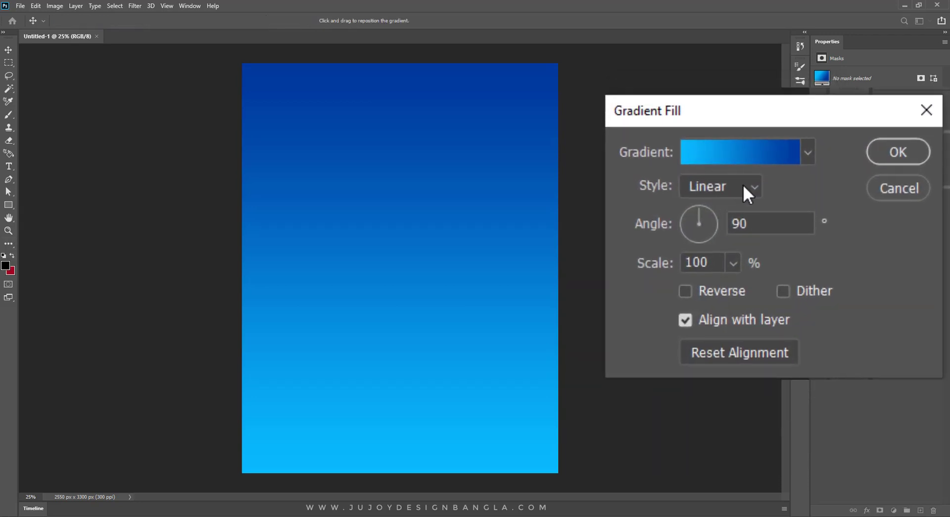
Make the gradient Radial with its bright centre moved lower on the page.
{"action": "left_click", "coordinate": [742, 183]}
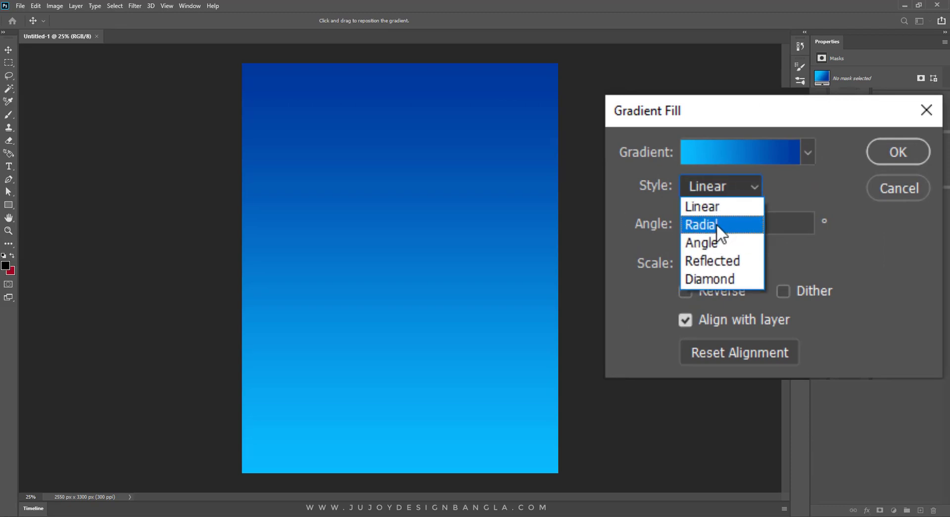
{"action": "left_click", "coordinate": [726, 223]}
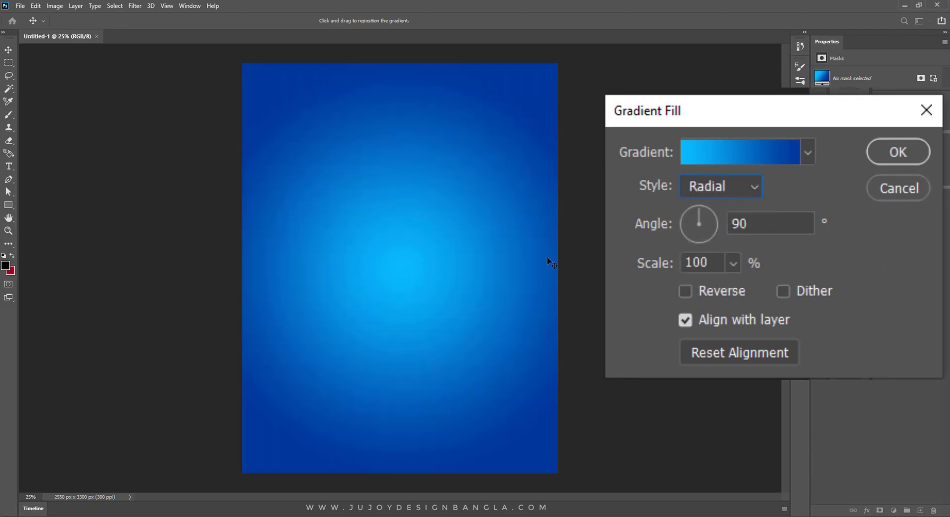
{"action": "left_click_drag", "start_coordinate": [433, 265], "coordinate": [442, 307]}
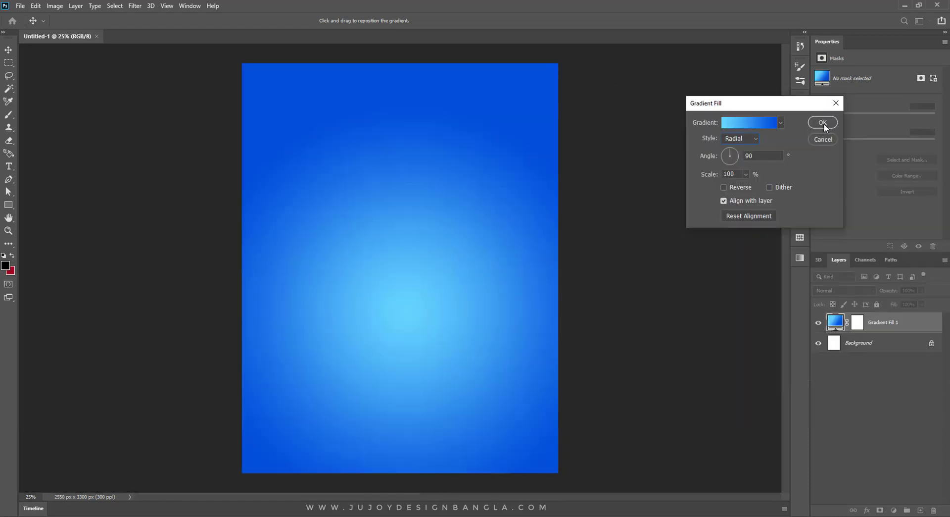
{"action": "left_click", "coordinate": [820, 127]}
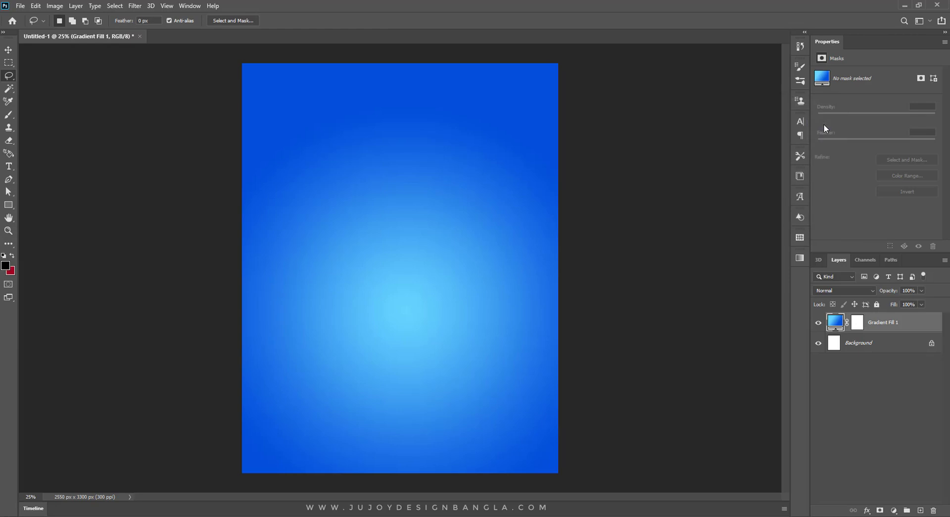
Add an empty Layer 1 and drag the Pngtree water droplets PNG toward Photoshop.
{"action": "left_click", "coordinate": [921, 510]}
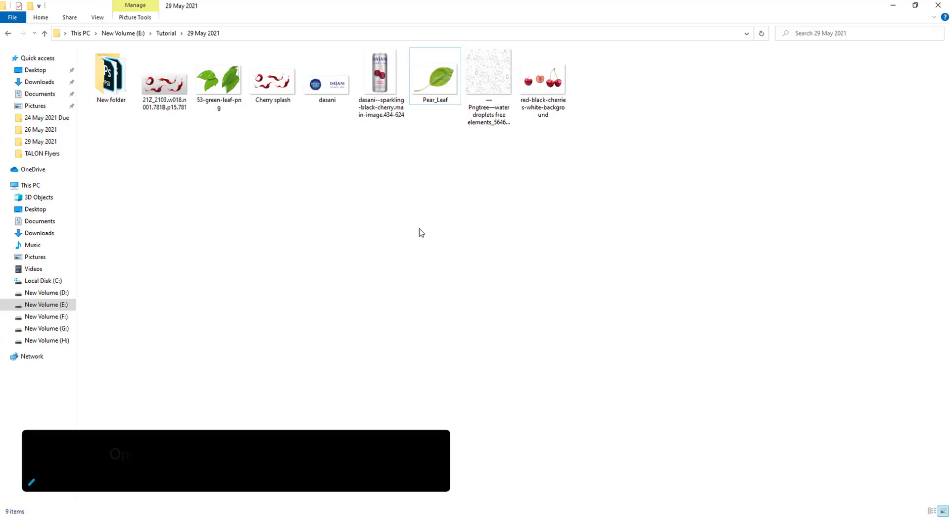
{"action": "left_click", "coordinate": [487, 91]}
{"action": "left_click_drag", "start_coordinate": [488, 95], "coordinate": [330, 491]}
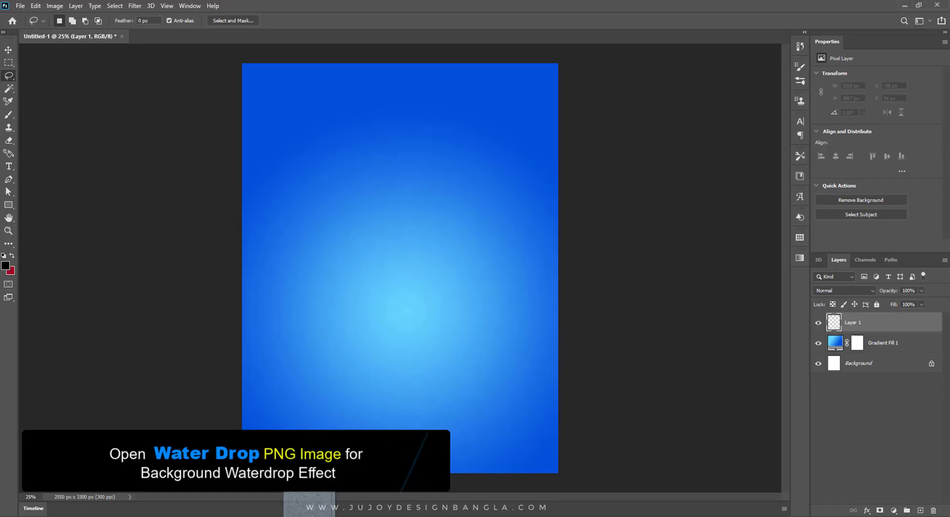
{"action": "left_click_drag", "start_coordinate": [321, 495], "coordinate": [321, 514]}
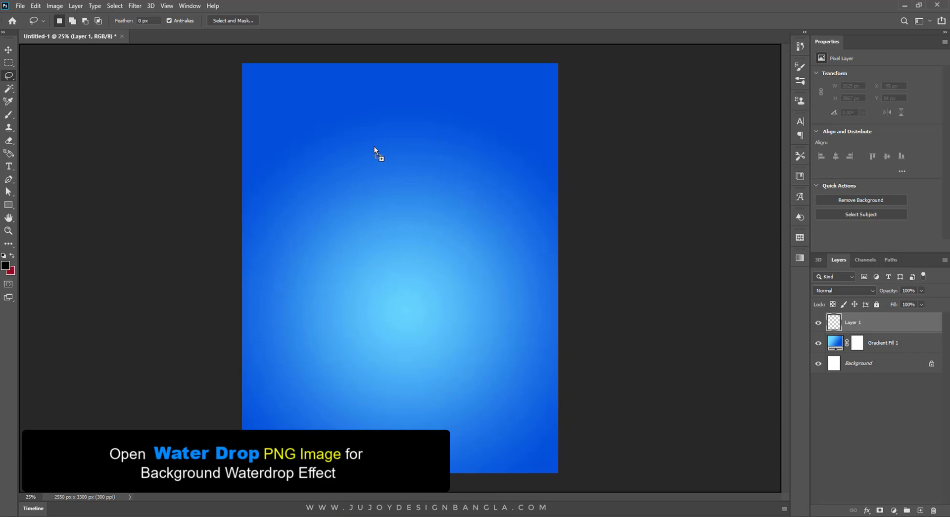
Bring the droplets image into the flyer, scaled to about 76% in the top-left corner.
{"action": "left_click_drag", "start_coordinate": [372, 173], "coordinate": [425, 36]}
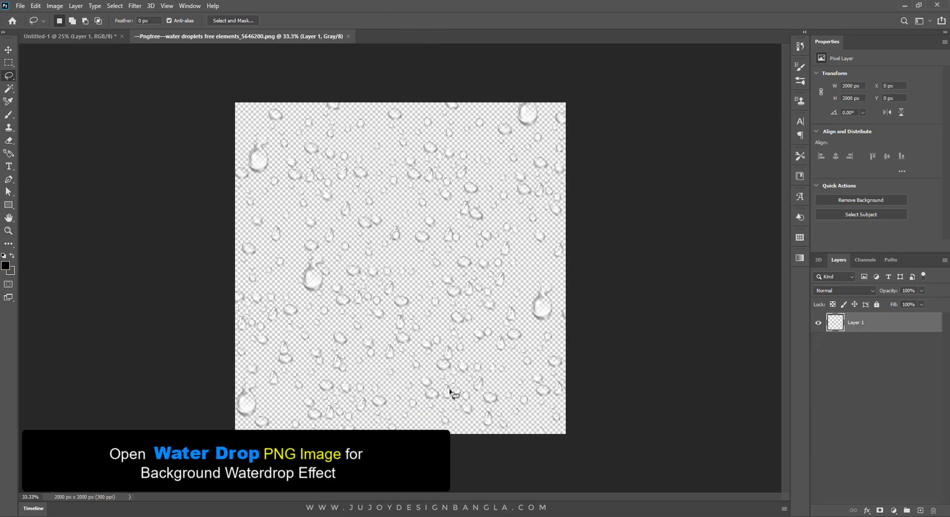
{"action": "left_click", "coordinate": [8, 49]}
{"action": "mouse_move", "coordinate": [300, 289]}
{"action": "left_mouse_down"}
{"action": "mouse_move", "coordinate": [301, 298]}
{"action": "mouse_move", "coordinate": [99, 36]}
{"action": "mouse_move", "coordinate": [325, 221]}
{"action": "left_mouse_up"}
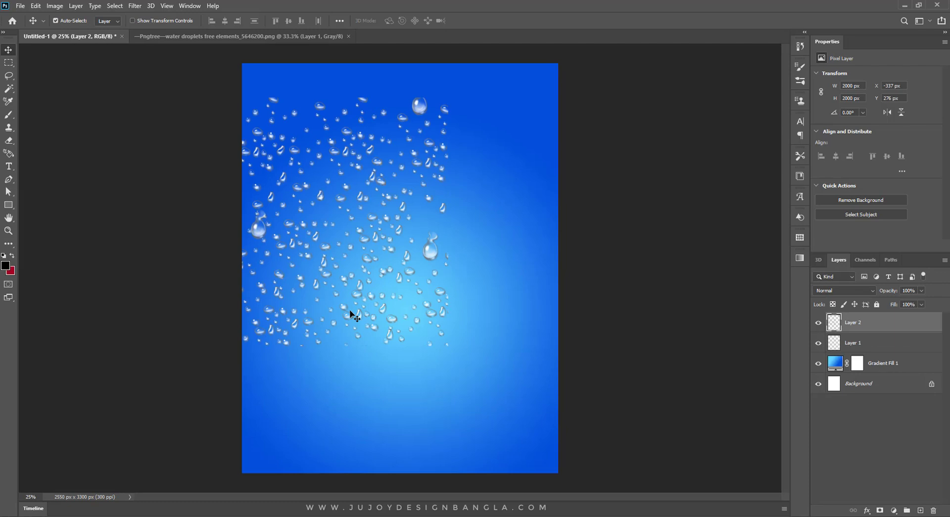
{"action": "key", "text": "ctrl+t"}
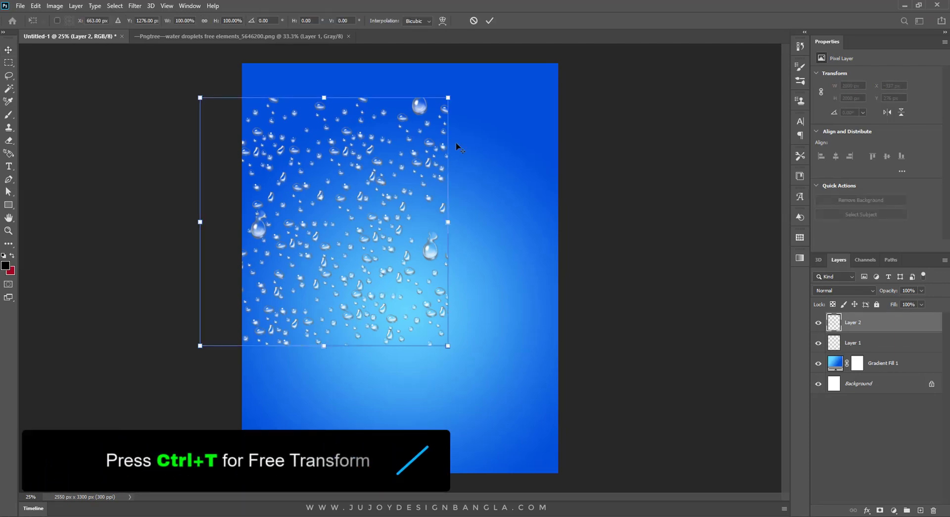
{"action": "left_click_drag", "start_coordinate": [449, 97], "coordinate": [418, 126]}
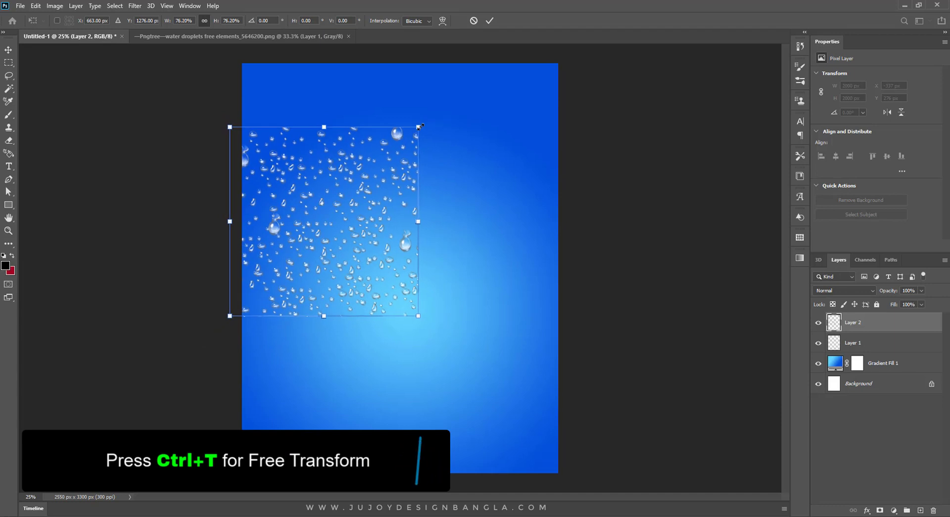
{"action": "left_click_drag", "start_coordinate": [399, 216], "coordinate": [411, 153]}
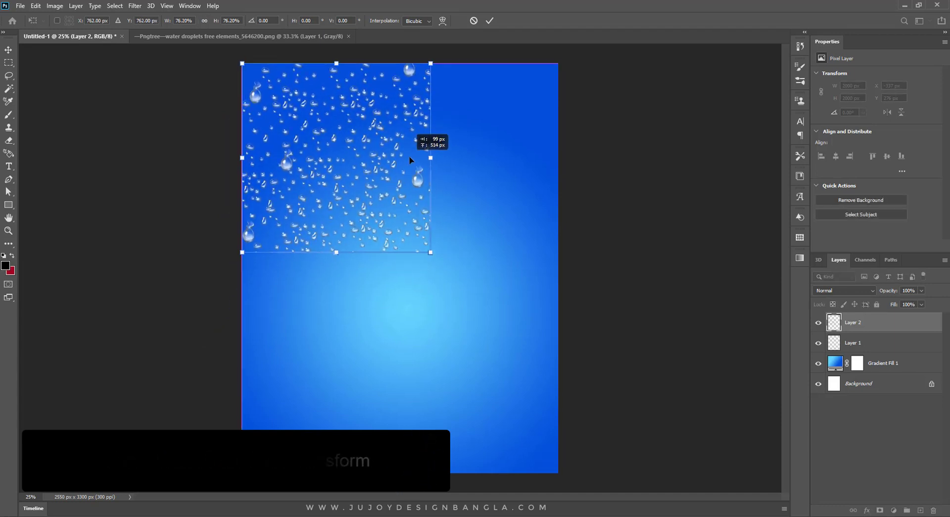
{"action": "key", "text": "Return"}
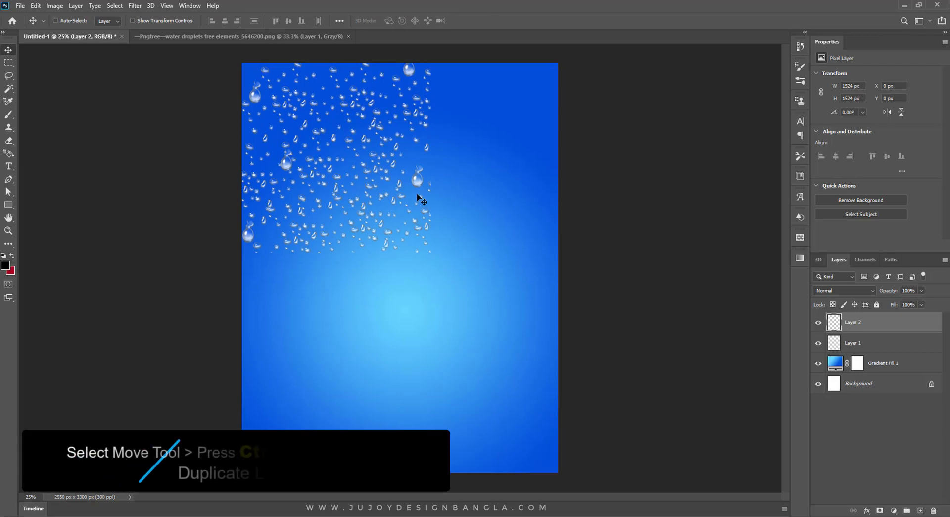
Duplicate the droplets to cover the page and merge all copies into one layer.
{"action": "key", "text": "ctrl+alt"}
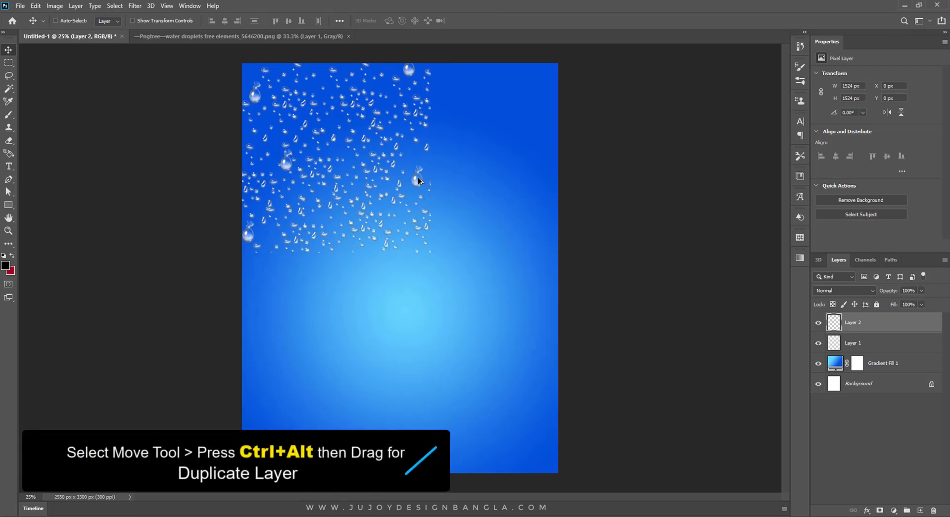
{"action": "left_click_drag", "start_coordinate": [417, 183], "coordinate": [416, 370]}
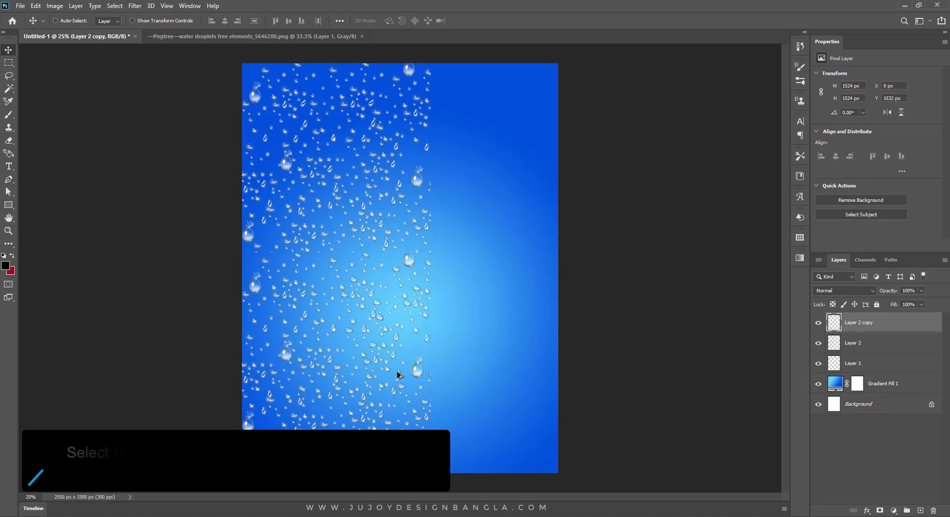
{"action": "left_click_drag", "start_coordinate": [409, 370], "coordinate": [599, 371]}
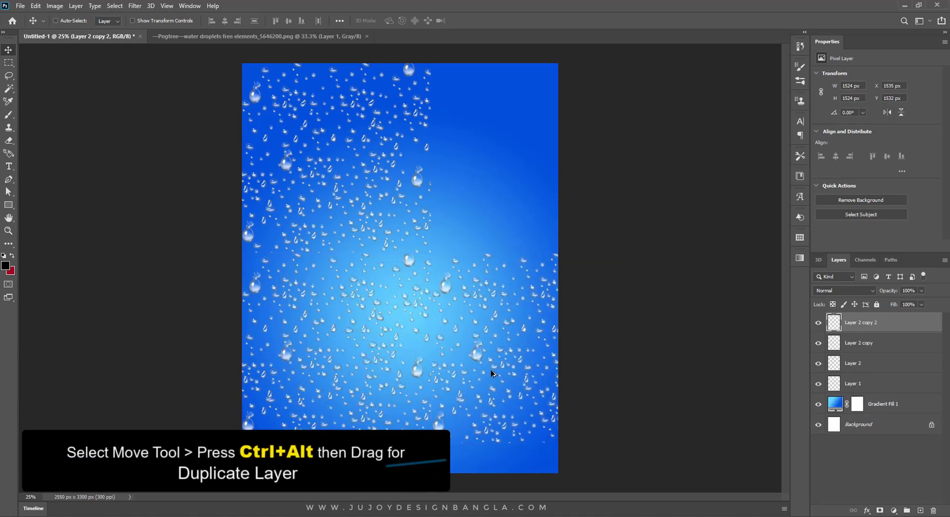
{"action": "left_click_drag", "start_coordinate": [480, 354], "coordinate": [491, 180]}
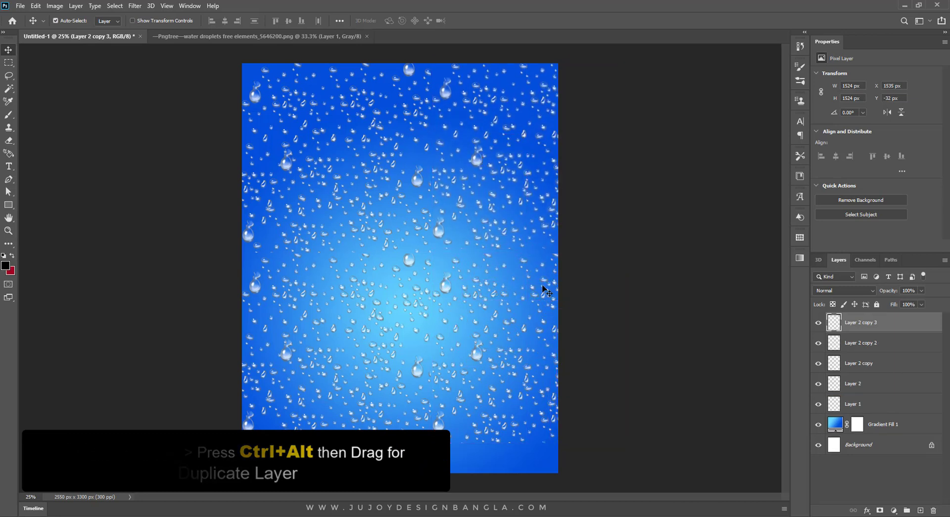
{"action": "left_click", "coordinate": [869, 384], "text": "shift"}
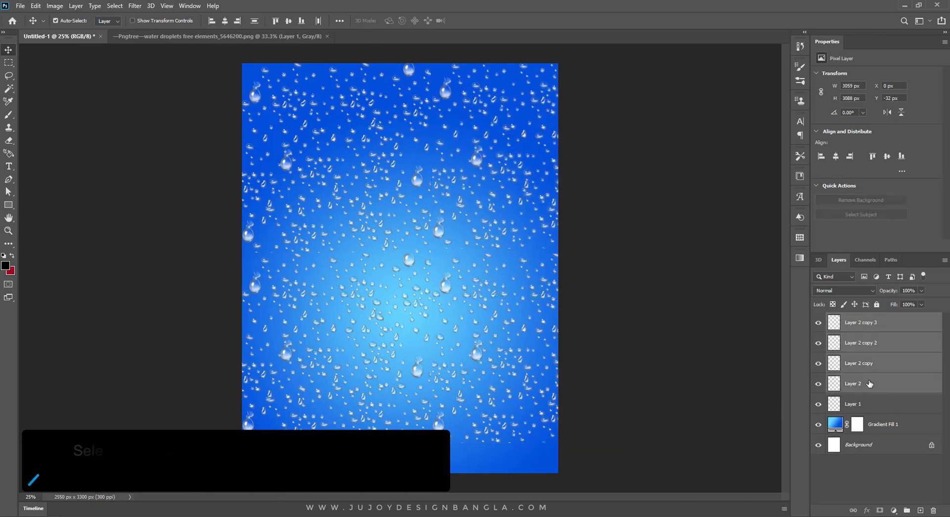
{"action": "right_click", "coordinate": [884, 322]}
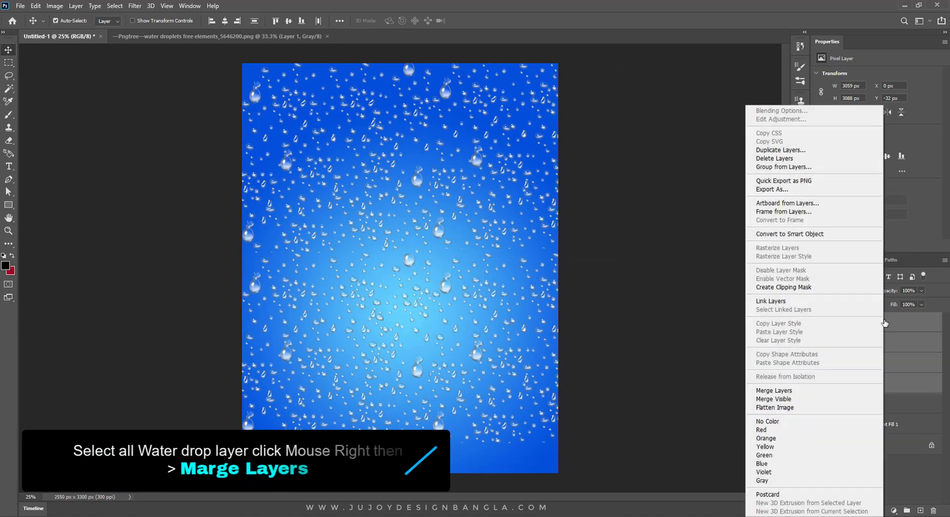
{"action": "left_click", "coordinate": [804, 391]}
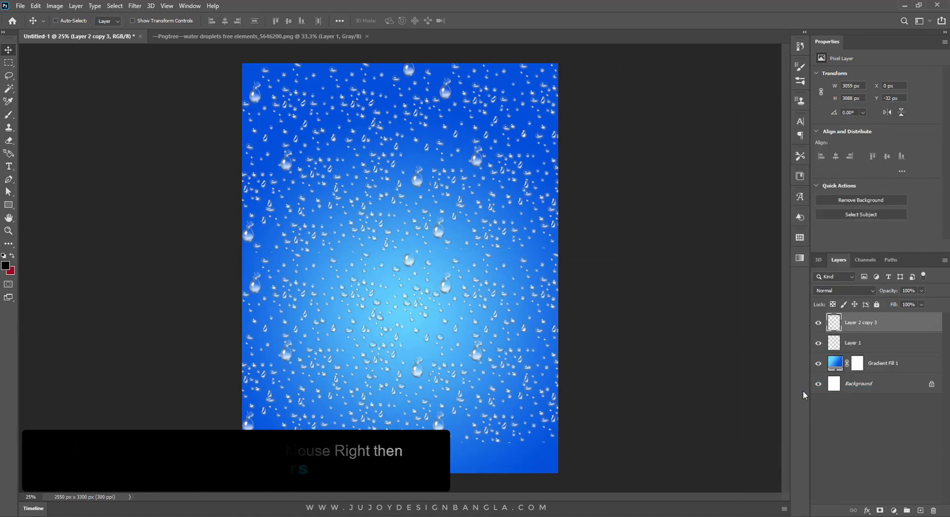
{"action": "key", "text": "ctrl+t"}
Enlarge the merged droplet layer slightly and nudge it into position.
{"action": "left_click_drag", "start_coordinate": [547, 281], "coordinate": [530, 297]}
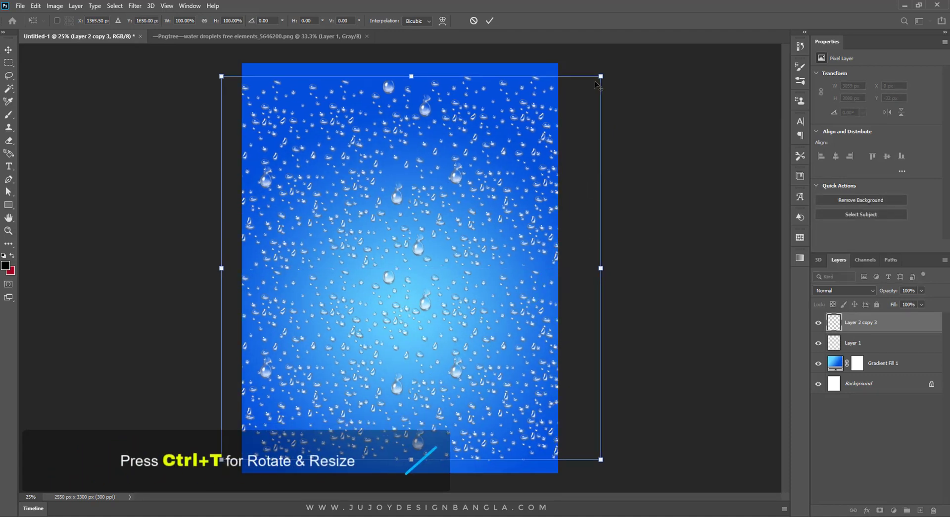
{"action": "left_click_drag", "start_coordinate": [605, 74], "coordinate": [619, 59]}
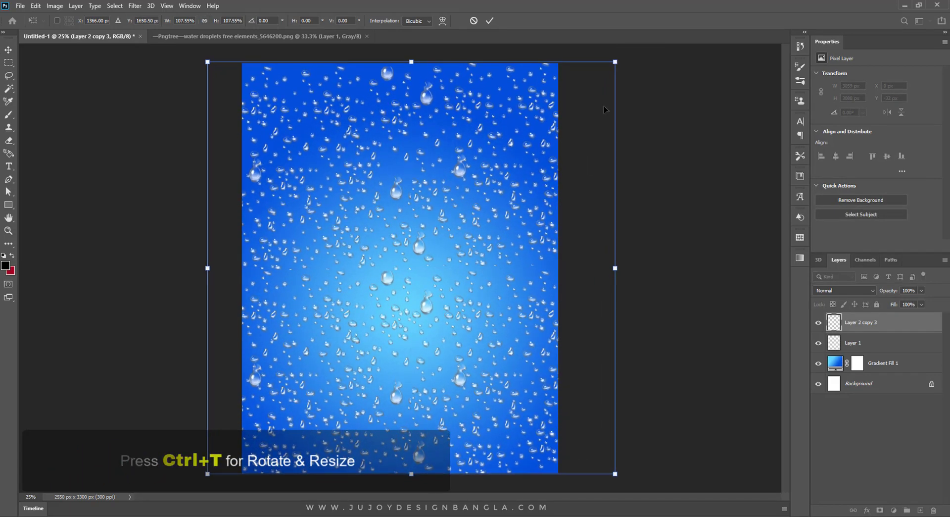
{"action": "left_click_drag", "start_coordinate": [520, 297], "coordinate": [516, 297]}
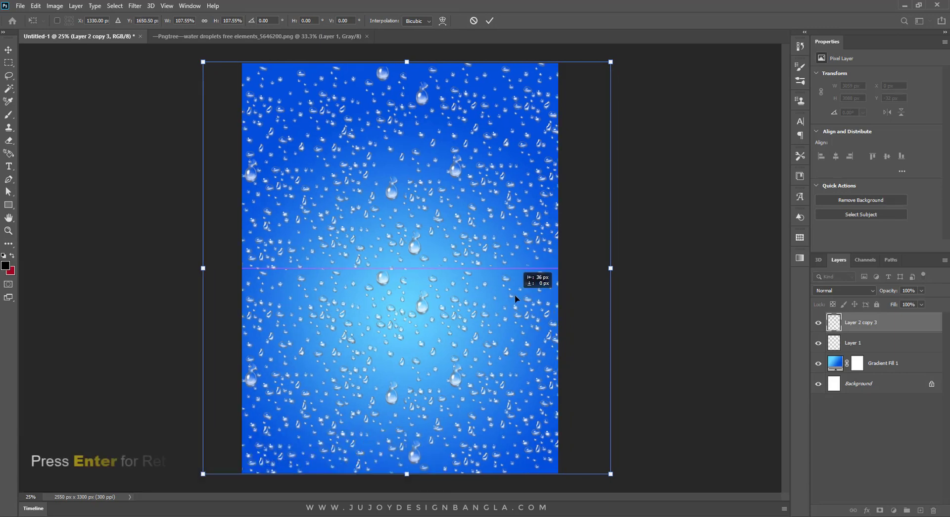
{"action": "key", "text": "Return"}
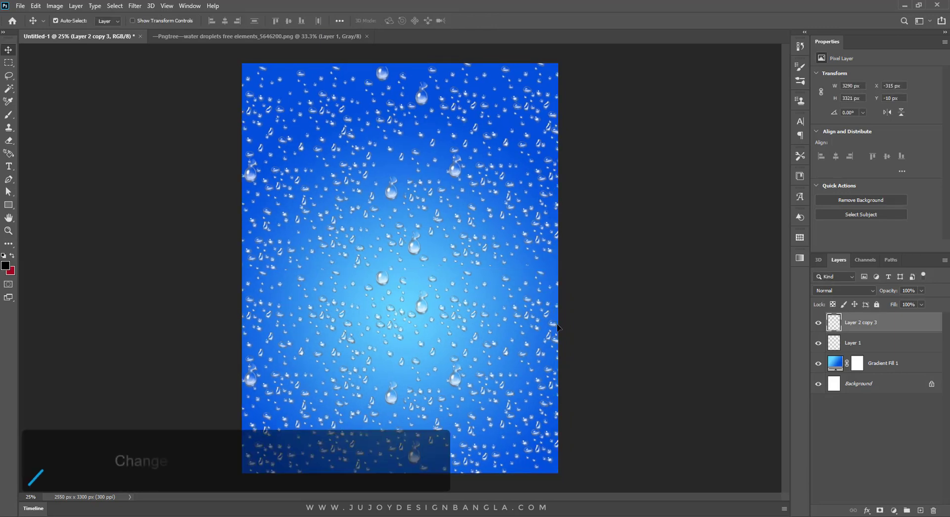
Set the droplet layer to Overlay blend mode at 48% opacity.
{"action": "left_click", "coordinate": [856, 291]}
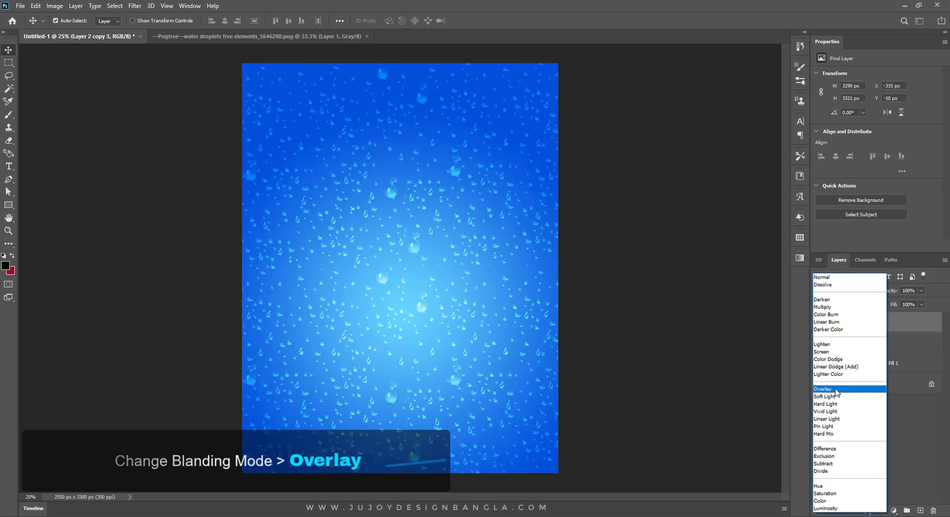
{"action": "left_click", "coordinate": [838, 388]}
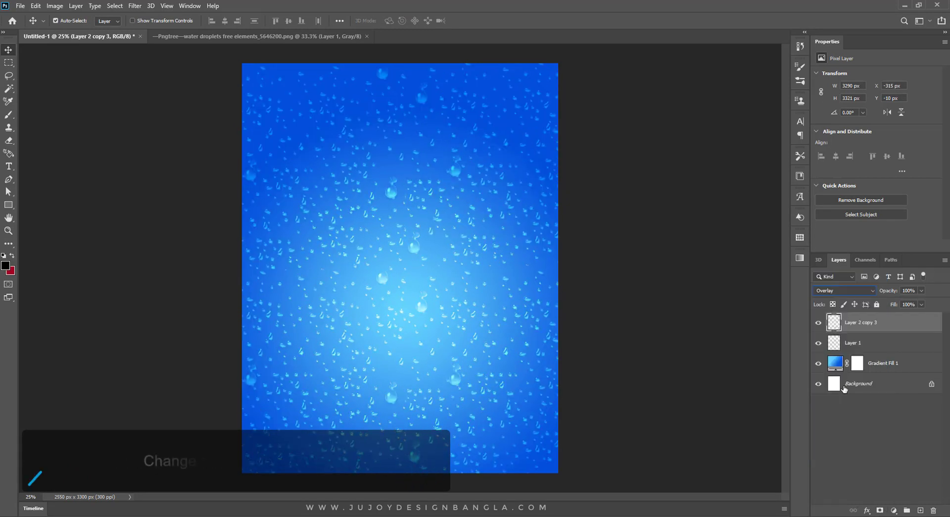
{"action": "left_click", "coordinate": [921, 290]}
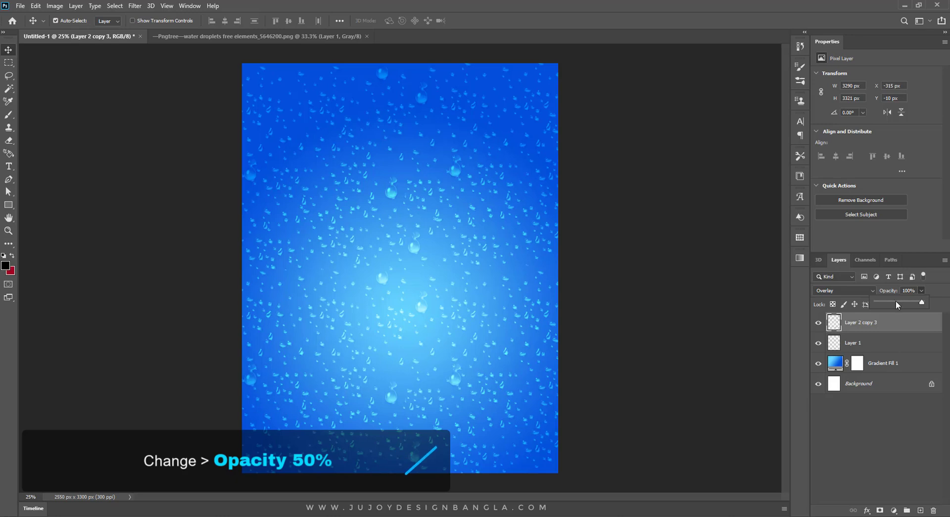
{"action": "left_click", "coordinate": [898, 302]}
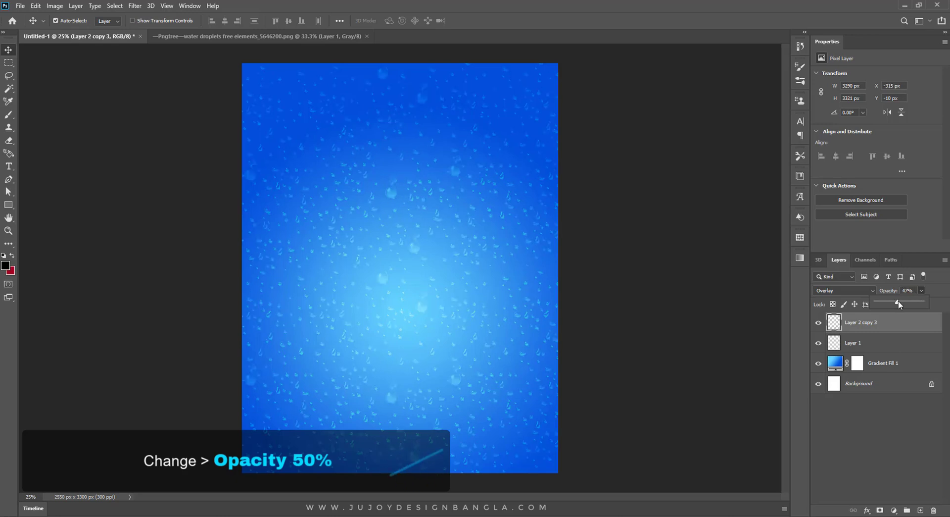
{"action": "left_click_drag", "start_coordinate": [898, 301], "coordinate": [897, 301]}
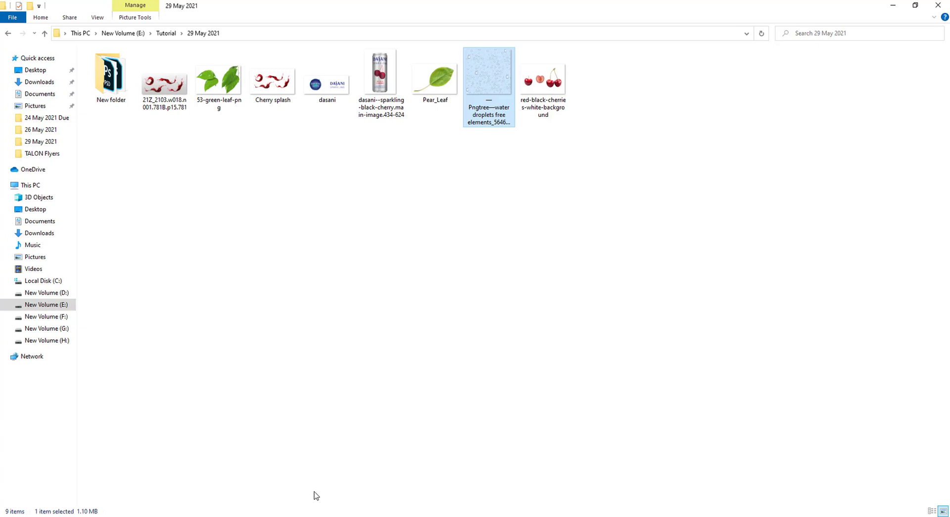
Drag the red-black-cherries-white-background image from the 29 May 2021 folder into Photoshop.
{"action": "left_click", "coordinate": [544, 91]}
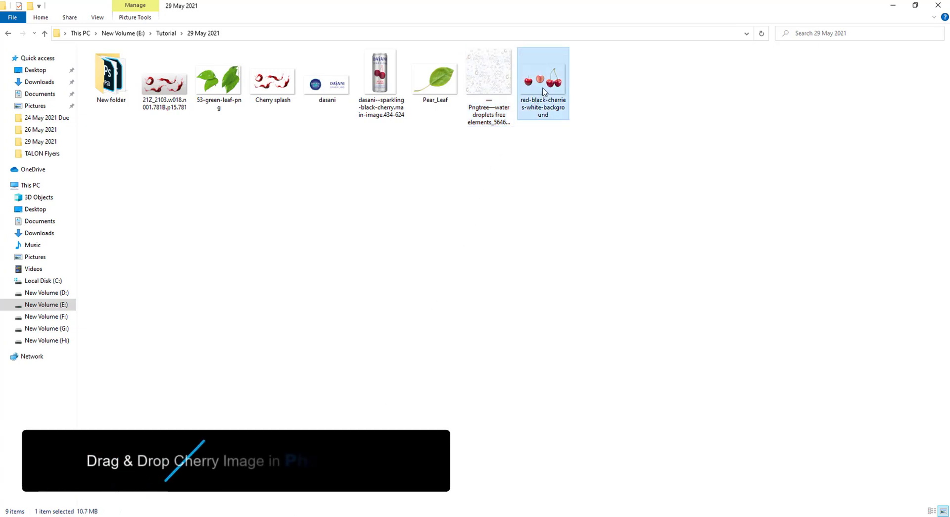
{"action": "mouse_move", "coordinate": [543, 90]}
{"action": "left_mouse_down"}
{"action": "mouse_move", "coordinate": [338, 429]}
{"action": "mouse_move", "coordinate": [305, 512]}
{"action": "mouse_move", "coordinate": [469, 18]}
{"action": "left_mouse_up"}
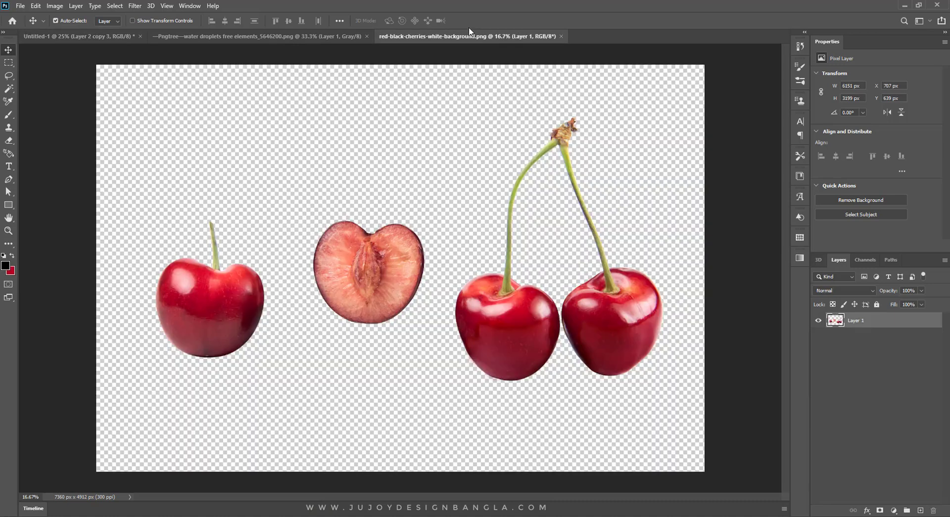
Lasso the joined cherry pair and move it into the Untitled-1 flyer as Layer 2.
{"action": "left_click", "coordinate": [12, 76]}
{"action": "left_click", "coordinate": [60, 78]}
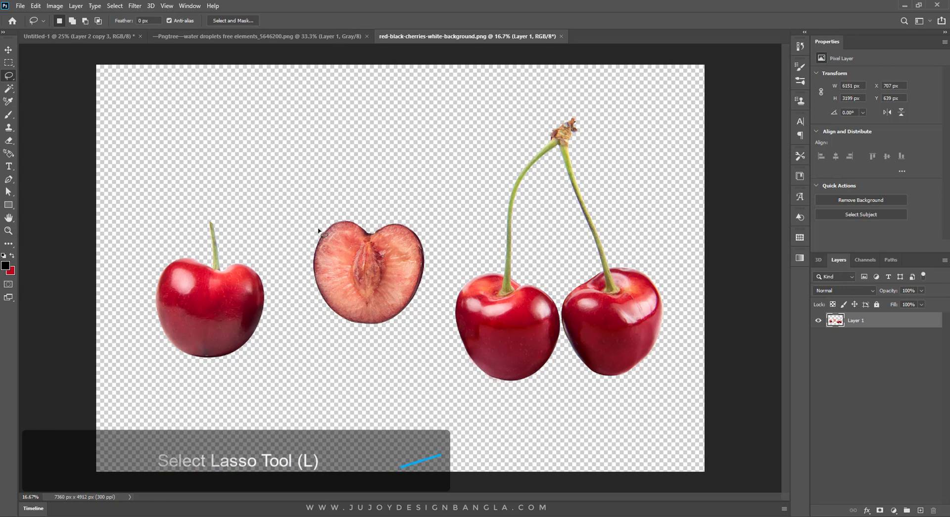
{"action": "left_click_drag", "start_coordinate": [527, 129], "coordinate": [466, 229]}
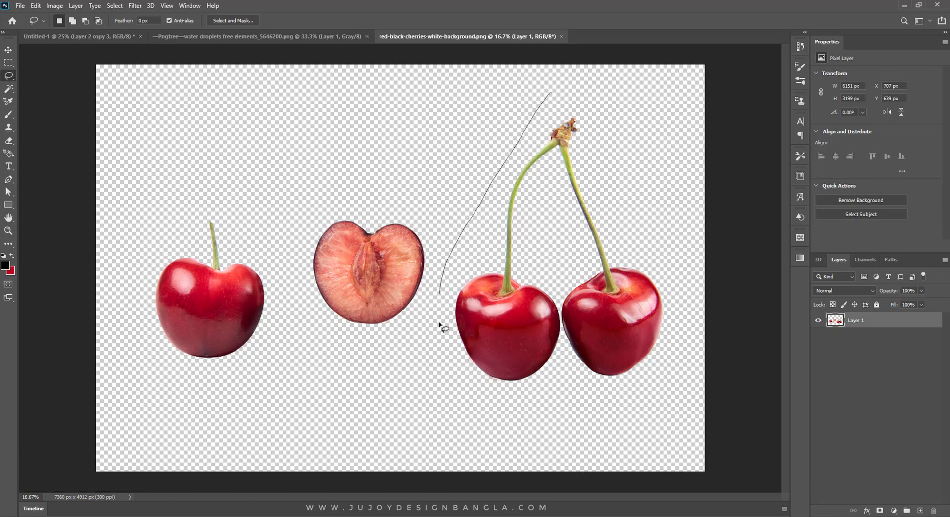
{"action": "mouse_move", "coordinate": [473, 409]}
{"action": "left_mouse_down"}
{"action": "mouse_move", "coordinate": [596, 86]}
{"action": "mouse_move", "coordinate": [547, 93]}
{"action": "left_mouse_up"}
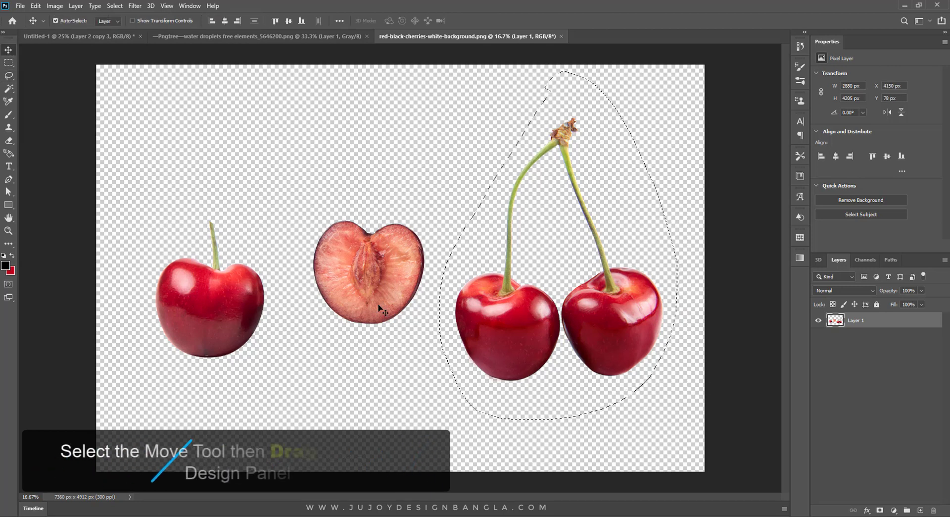
{"action": "mouse_move", "coordinate": [502, 294]}
{"action": "left_mouse_down"}
{"action": "mouse_move", "coordinate": [447, 329]}
{"action": "mouse_move", "coordinate": [113, 39]}
{"action": "left_mouse_up"}
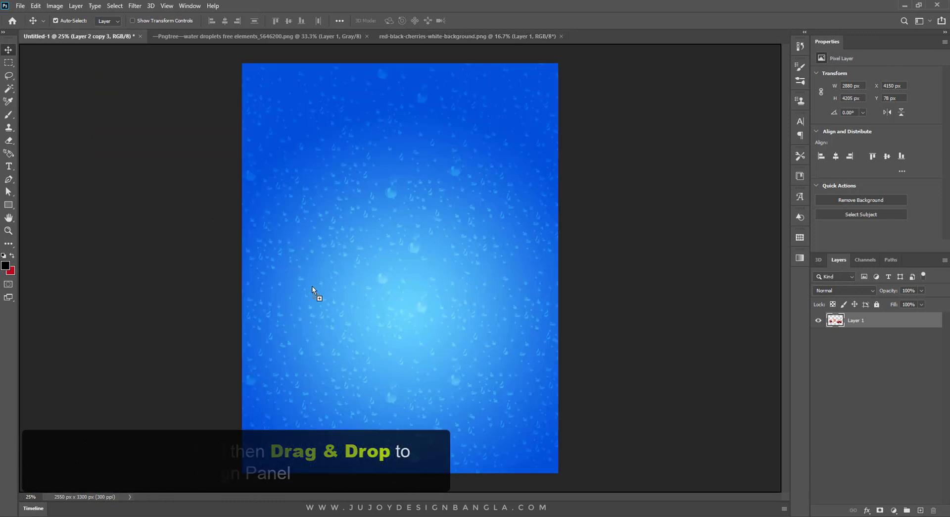
{"action": "mouse_move", "coordinate": [113, 39]}
{"action": "left_mouse_down"}
{"action": "mouse_move", "coordinate": [388, 305]}
{"action": "mouse_move", "coordinate": [369, 381]}
{"action": "left_mouse_up"}
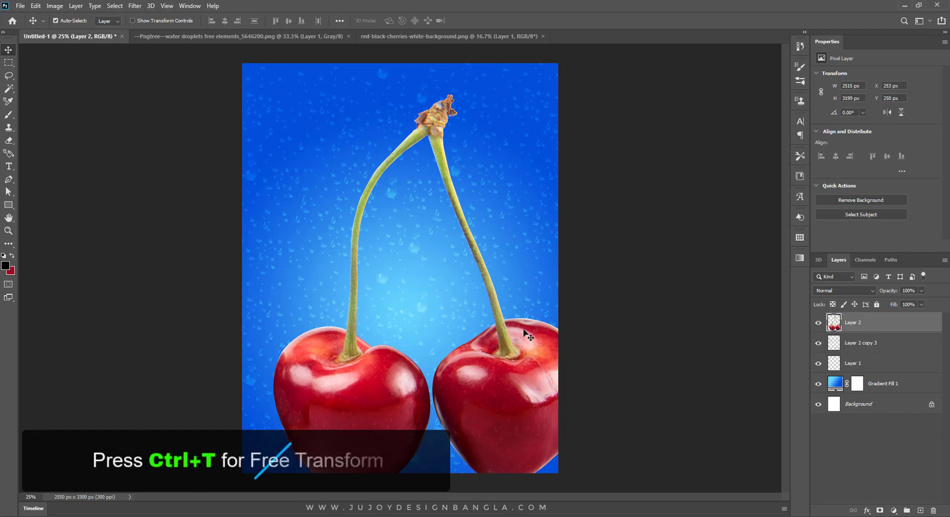
Enlarge the cherries so the stems nearly reach the top, then bring in the Dasani can.
{"action": "key", "text": "ctrl+t"}
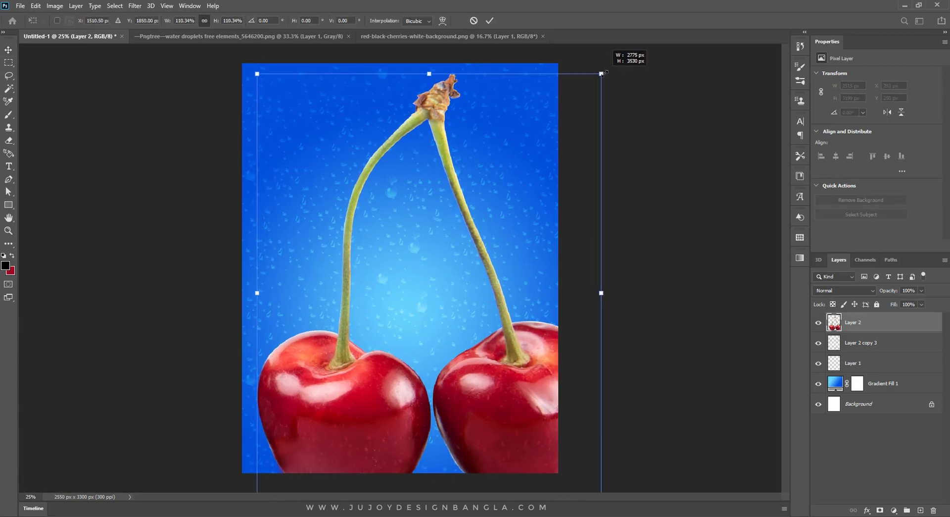
{"action": "left_click_drag", "start_coordinate": [585, 94], "coordinate": [602, 73]}
{"action": "key", "text": "ctrl+minus"}
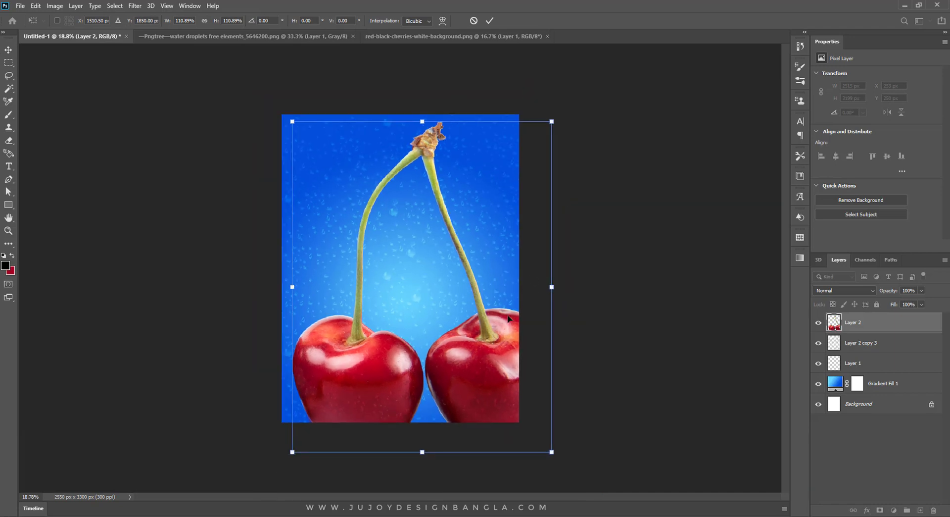
{"action": "left_click_drag", "start_coordinate": [508, 318], "coordinate": [489, 358]}
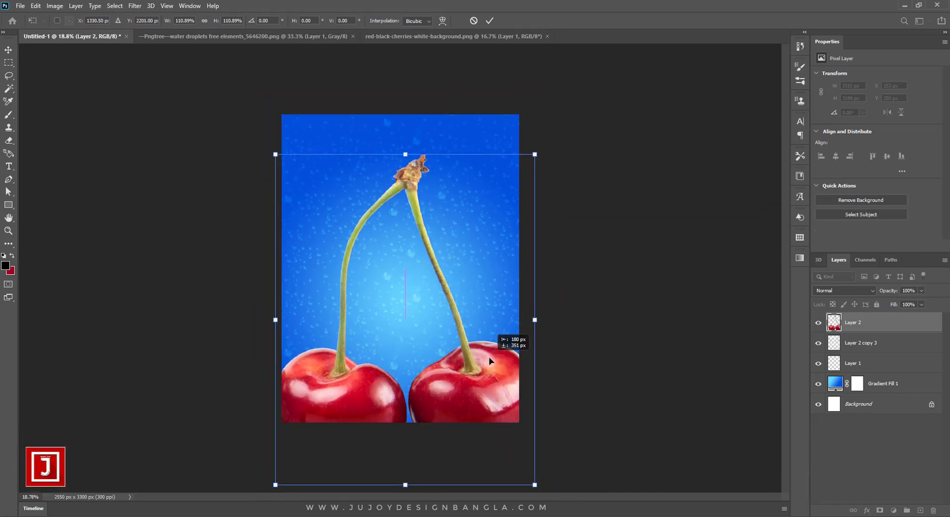
{"action": "left_click_drag", "start_coordinate": [535, 154], "coordinate": [537, 152]}
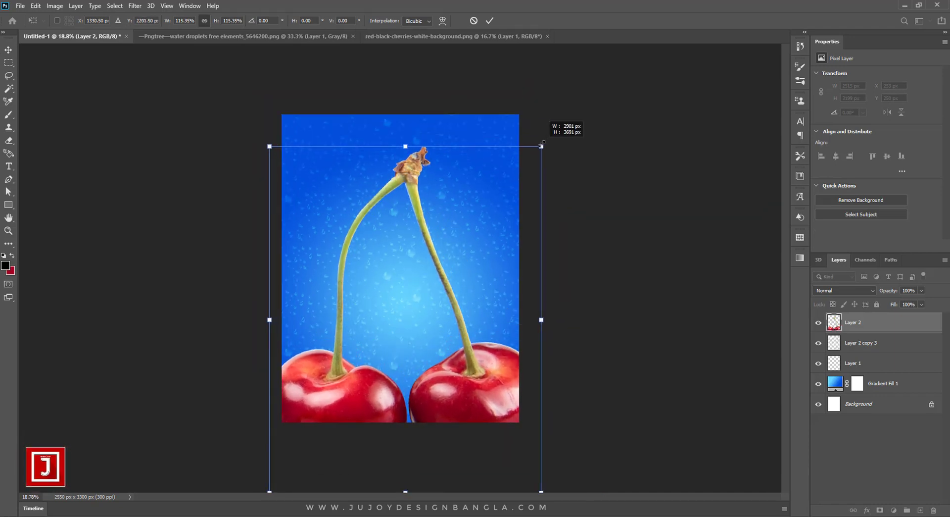
{"action": "left_click_drag", "start_coordinate": [507, 240], "coordinate": [509, 231]}
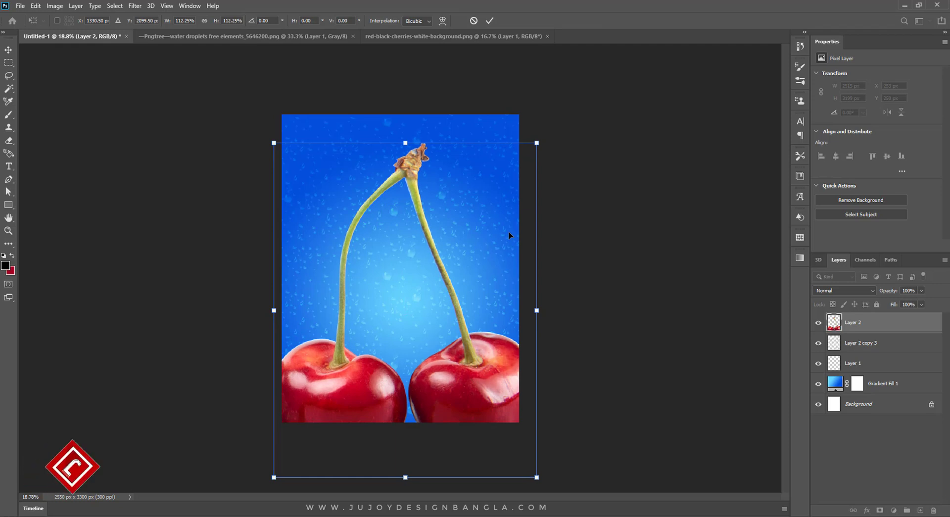
{"action": "left_click_drag", "start_coordinate": [402, 140], "coordinate": [401, 132]}
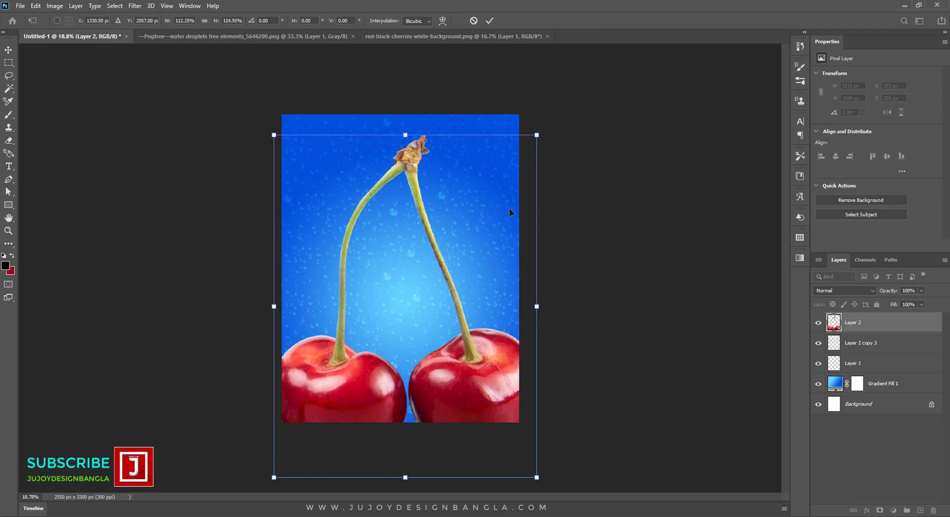
{"action": "key", "text": "Return"}
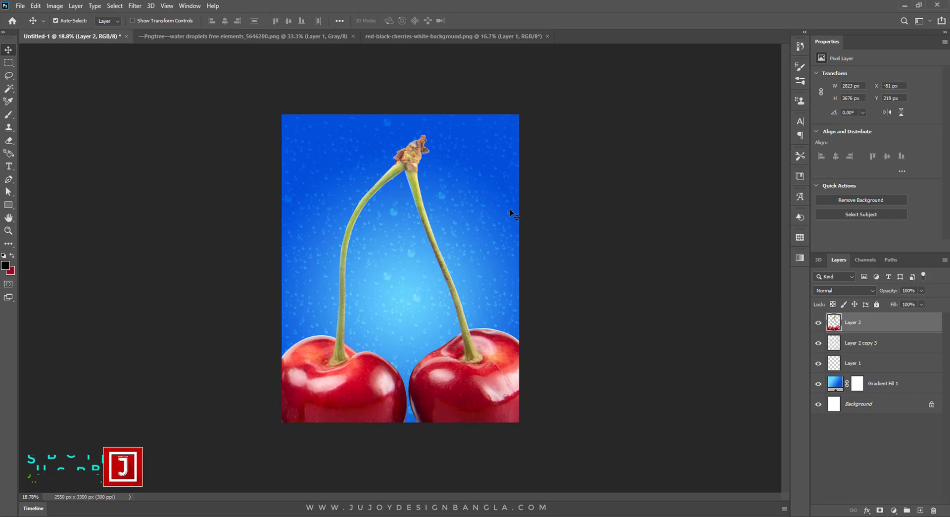
{"action": "key", "text": "ctrl+plus"}
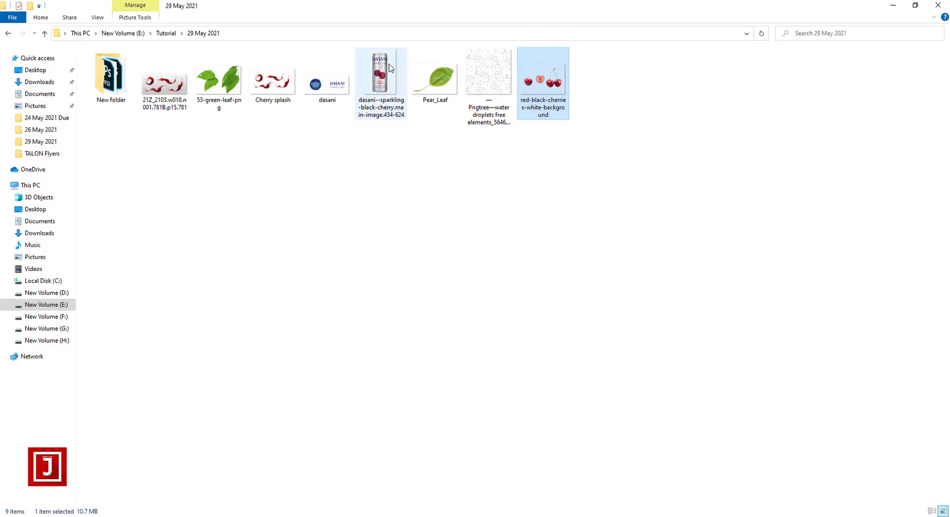
{"action": "left_click_drag", "start_coordinate": [391, 99], "coordinate": [354, 283]}
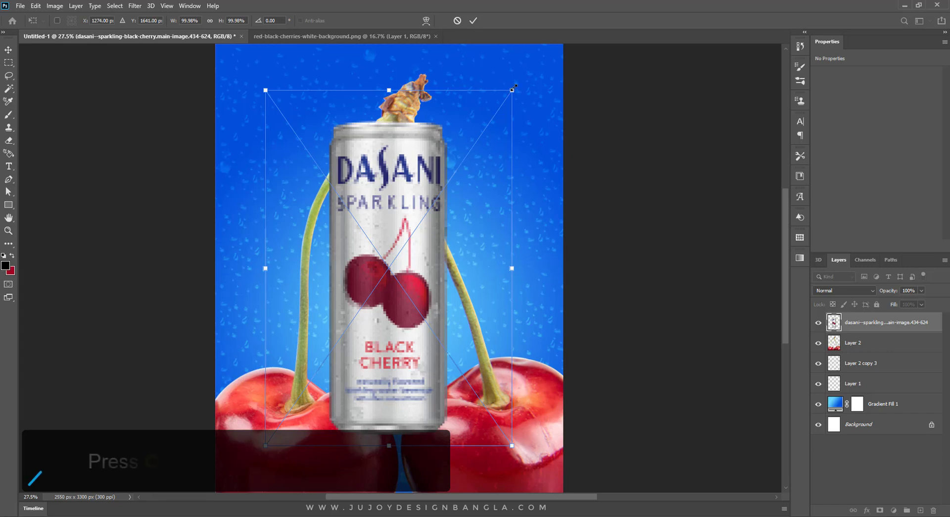
Shrink the tilted Dasani can to about 44% and place it on the left stem.
{"action": "mouse_move", "coordinate": [512, 87]}
{"action": "left_mouse_down"}
{"action": "mouse_move", "coordinate": [444, 188]}
{"action": "mouse_move", "coordinate": [433, 146]}
{"action": "left_mouse_up"}
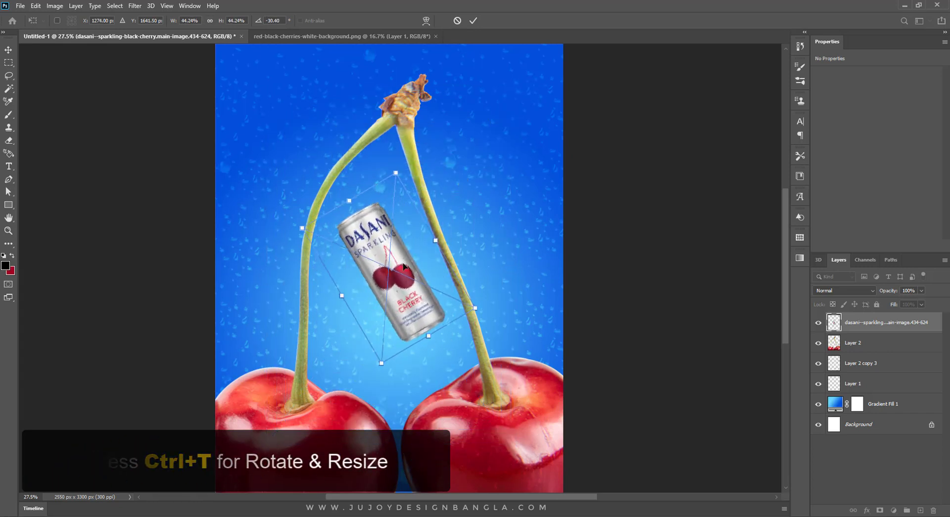
{"action": "left_click_drag", "start_coordinate": [404, 266], "coordinate": [348, 228]}
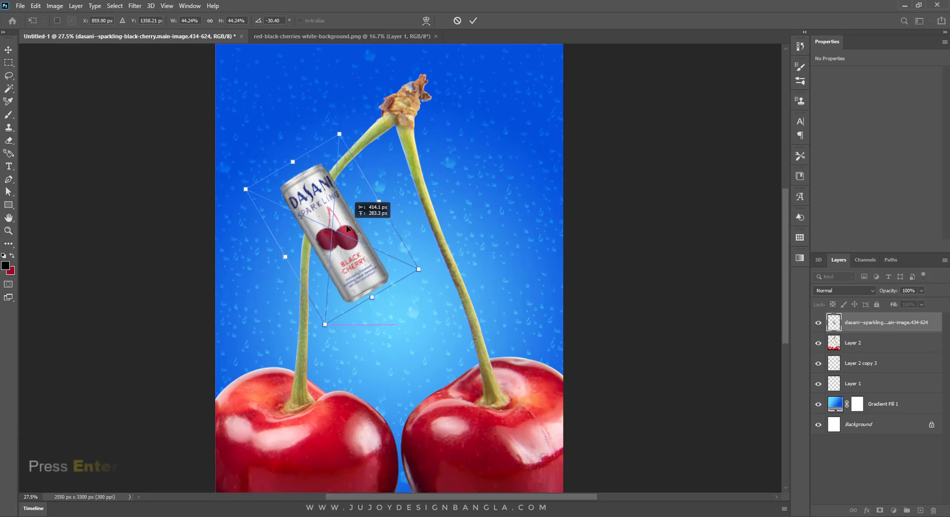
{"action": "key", "text": "Return"}
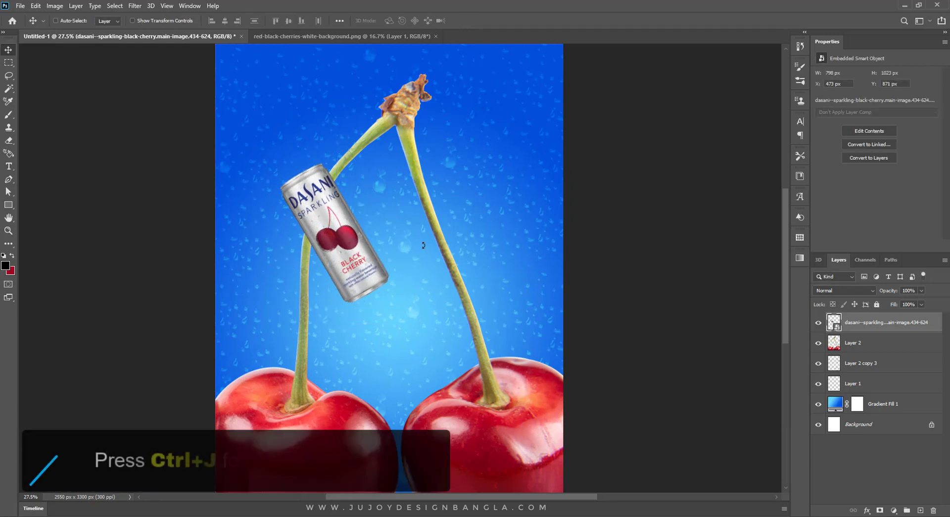
Duplicate the can, then rotate, scale and place the second can tilted right over the right stem.
{"action": "key", "text": "ctrl+j"}
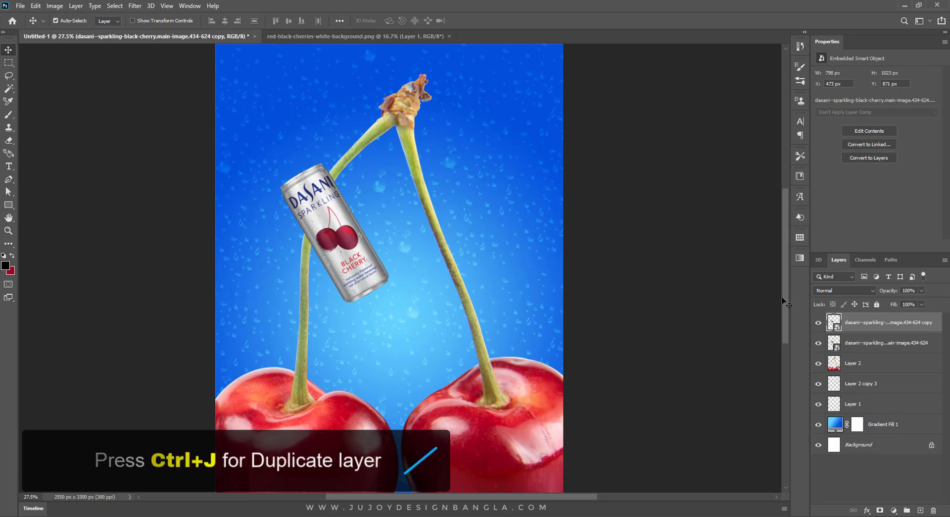
{"action": "left_click", "coordinate": [885, 343]}
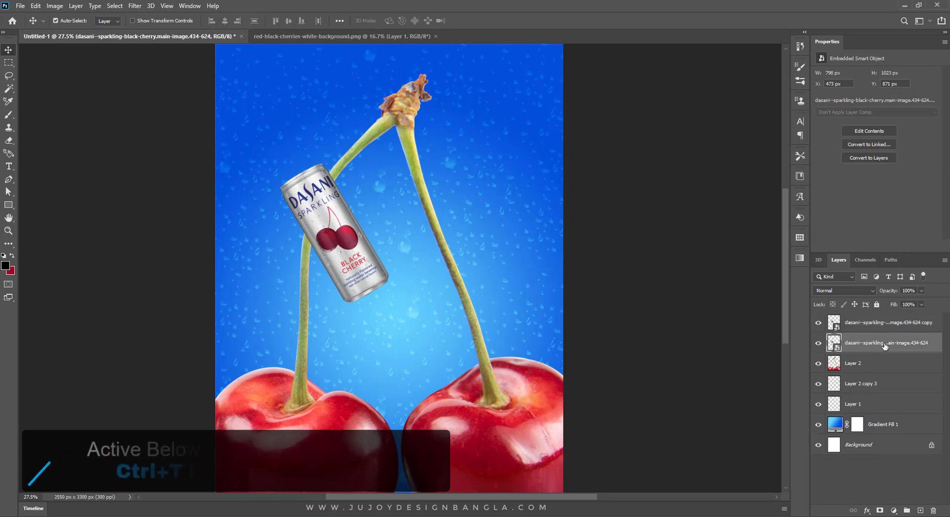
{"action": "key", "text": "ctrl+t"}
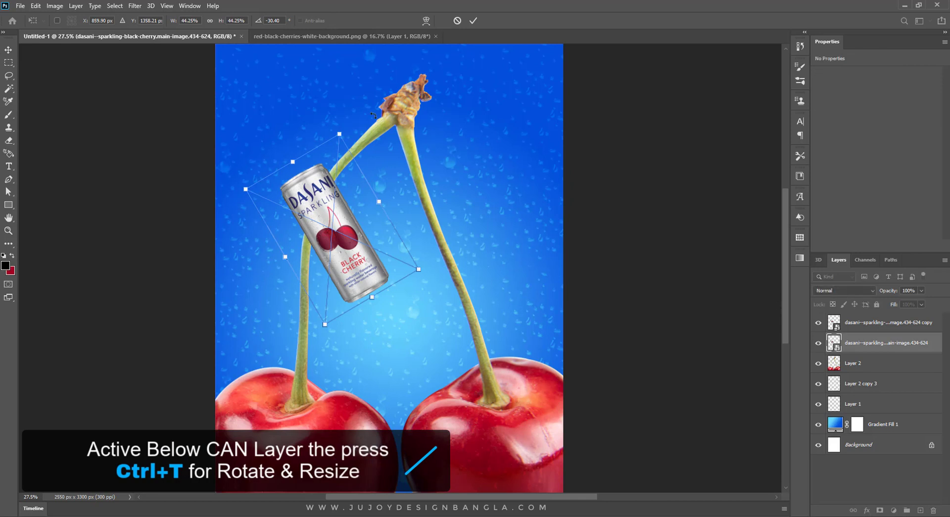
{"action": "left_click_drag", "start_coordinate": [376, 123], "coordinate": [423, 174]}
{"action": "left_click_drag", "start_coordinate": [369, 197], "coordinate": [447, 206]}
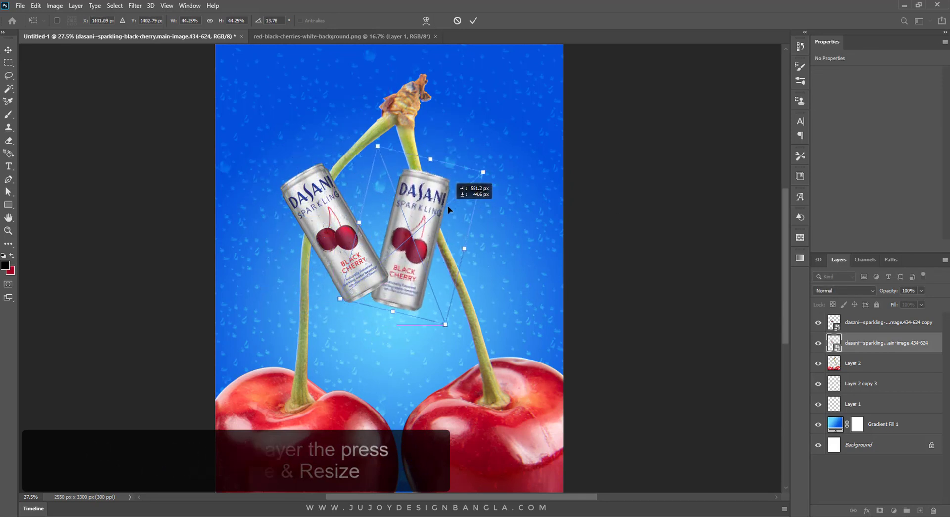
{"action": "left_click_drag", "start_coordinate": [447, 206], "coordinate": [442, 196]}
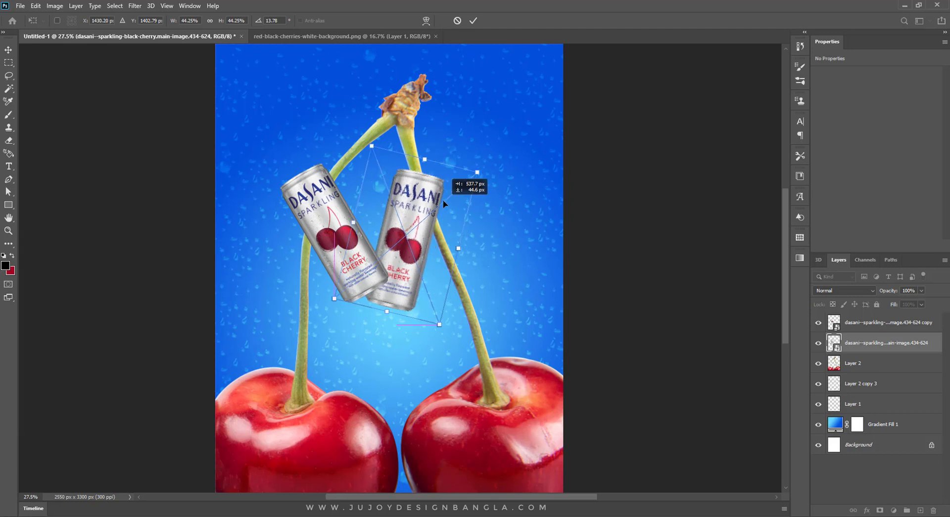
{"action": "mouse_move", "coordinate": [500, 149]}
{"action": "left_mouse_down"}
{"action": "mouse_move", "coordinate": [500, 162]}
{"action": "mouse_move", "coordinate": [473, 187]}
{"action": "left_mouse_up"}
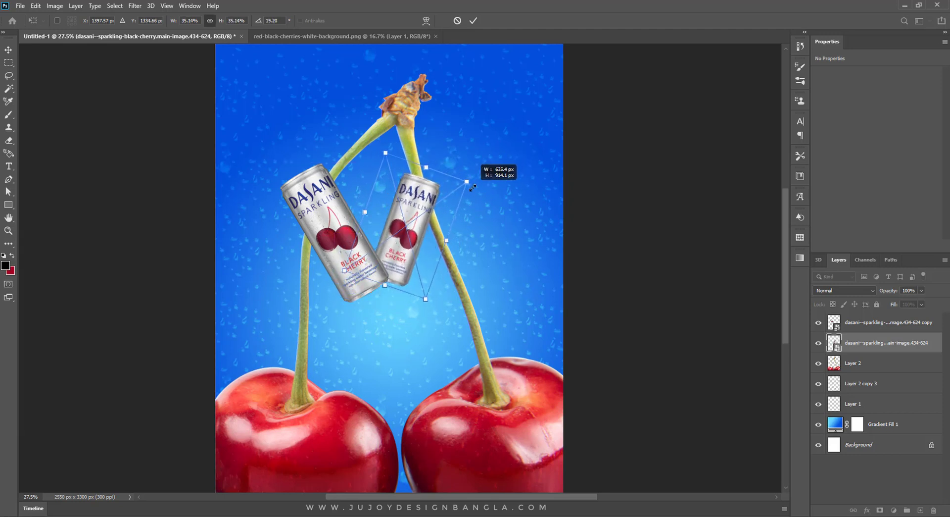
{"action": "left_click_drag", "start_coordinate": [407, 244], "coordinate": [418, 254]}
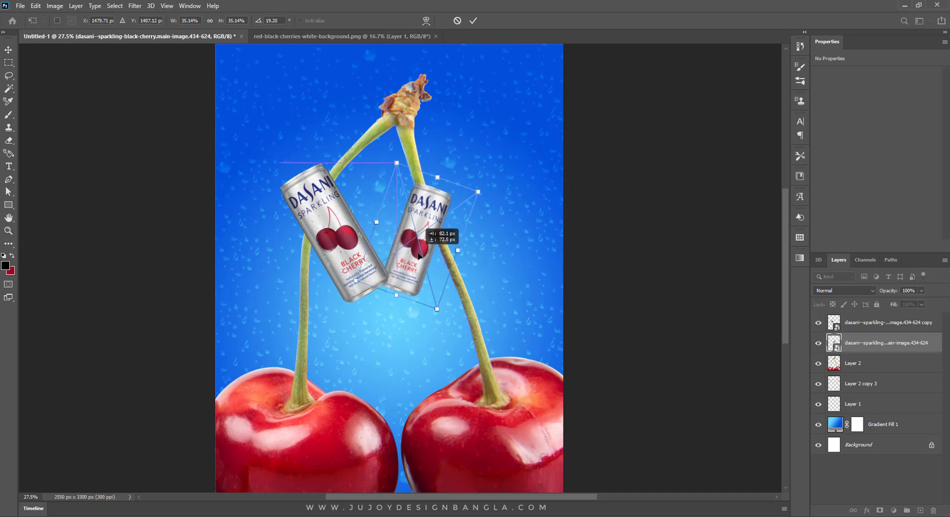
{"action": "key", "text": "Return"}
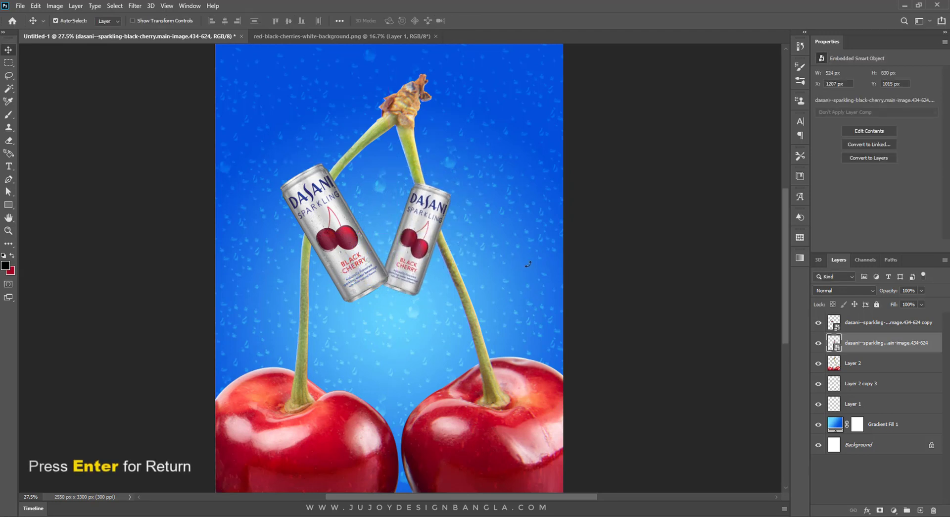
Add a new Layer 3 above Layer 2 and select the Brush Tool.
{"action": "left_click", "coordinate": [889, 364]}
{"action": "left_click", "coordinate": [920, 510]}
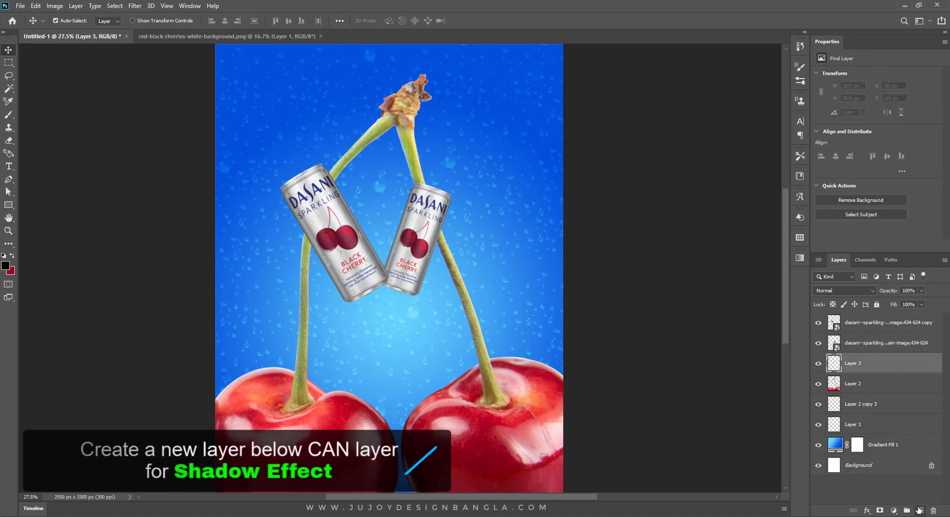
{"action": "left_click", "coordinate": [10, 113]}
{"action": "right_click", "coordinate": [10, 114]}
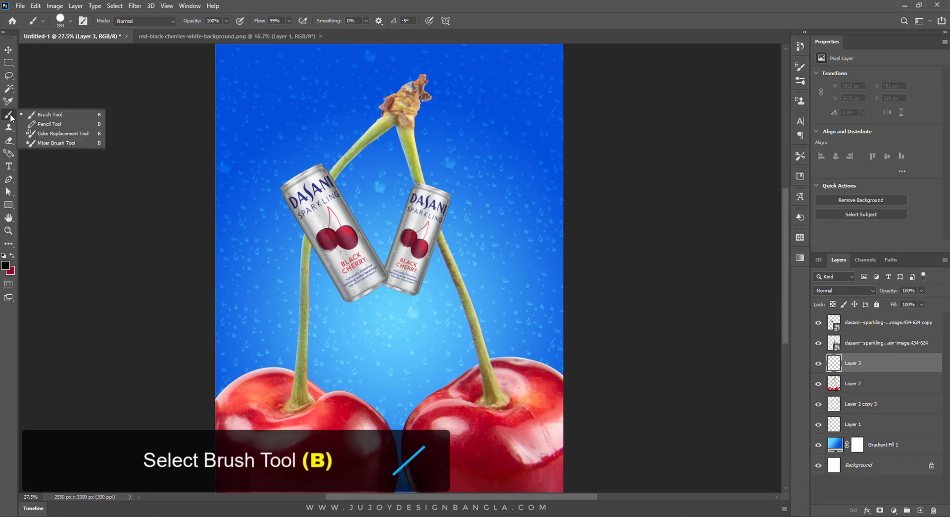
{"action": "left_click", "coordinate": [64, 114]}
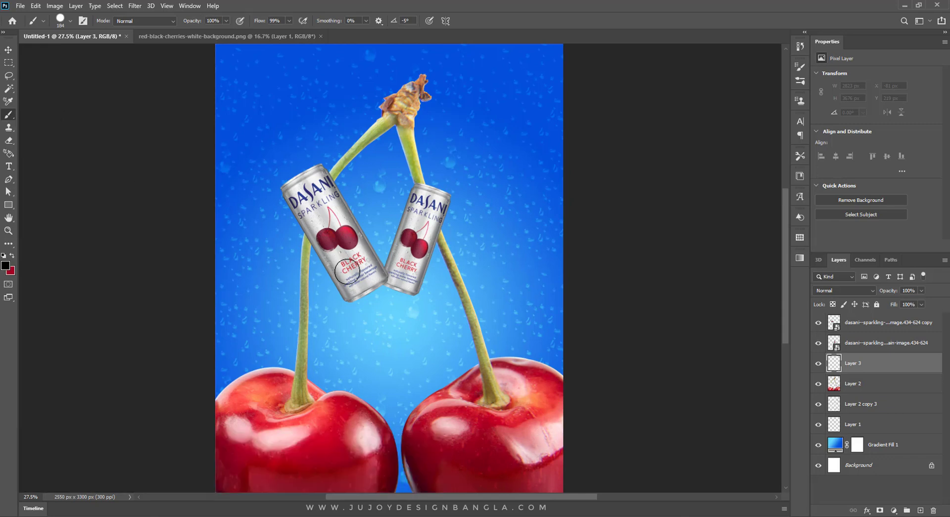
{"action": "scroll", "coordinate": [343, 294], "scroll_direction": "up", "scroll_amount": 2}
{"action": "scroll", "coordinate": [346, 297], "scroll_direction": "up", "scroll_amount": 2}
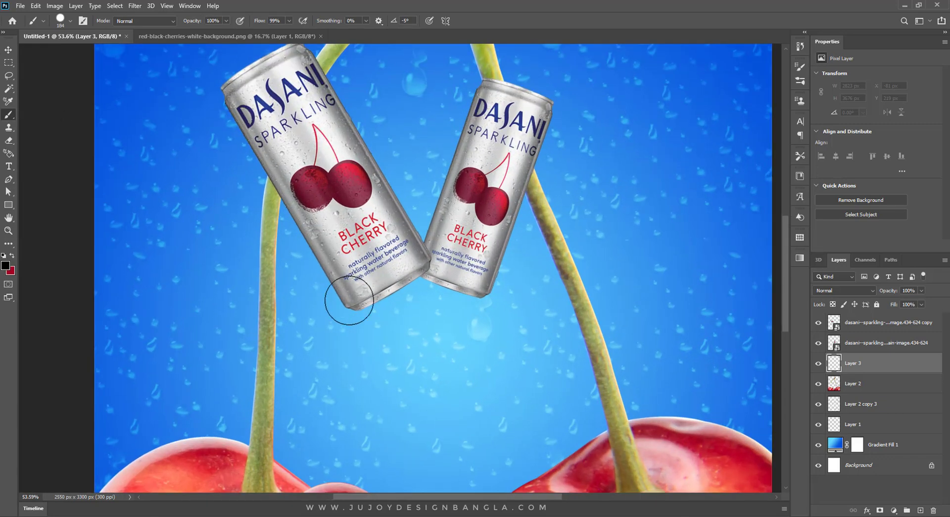
Paint a soft black dab at 0% hardness just below the left can.
{"action": "left_click", "coordinate": [370, 348]}
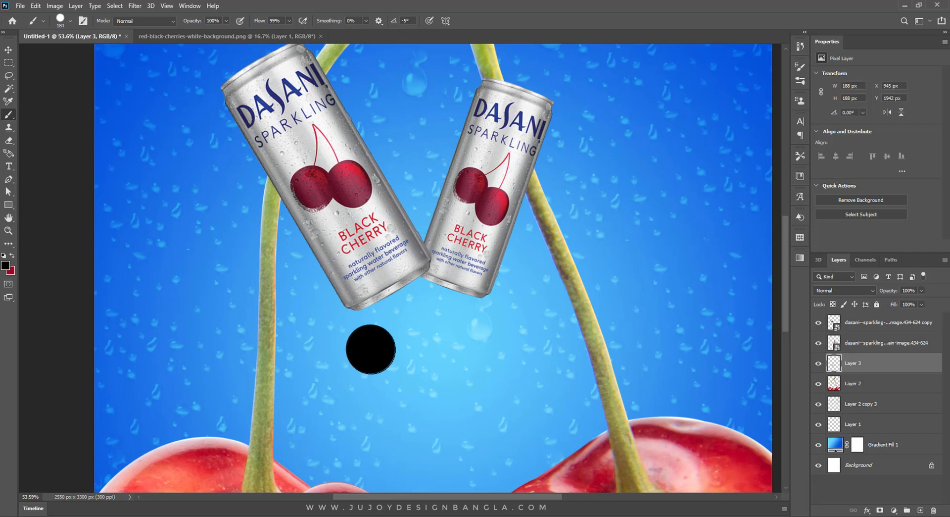
{"action": "key", "text": "ctrl+z"}
{"action": "right_click", "coordinate": [402, 366]}
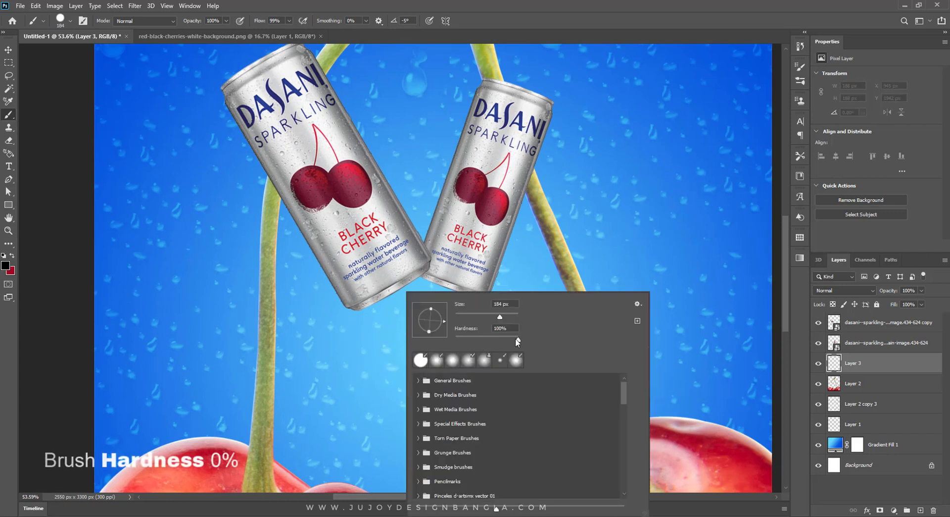
{"action": "left_click_drag", "start_coordinate": [517, 339], "coordinate": [468, 338]}
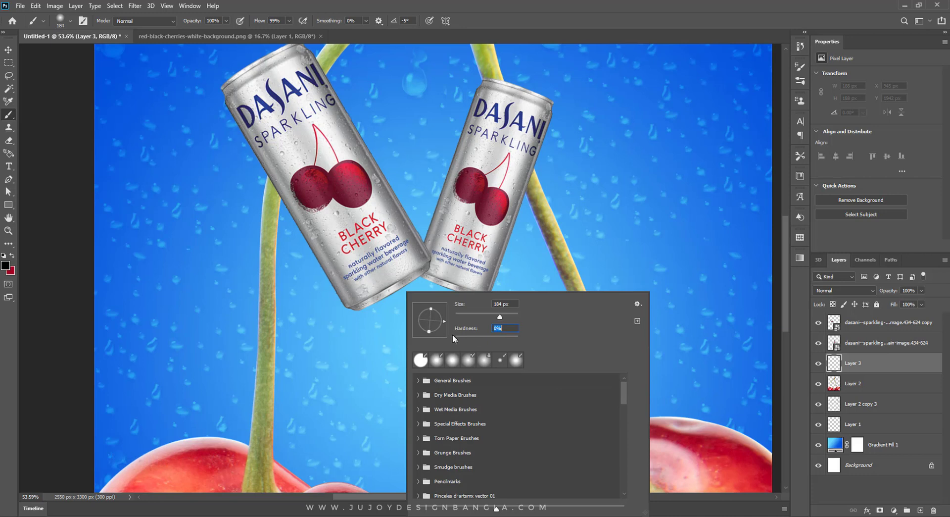
{"action": "left_click", "coordinate": [359, 343]}
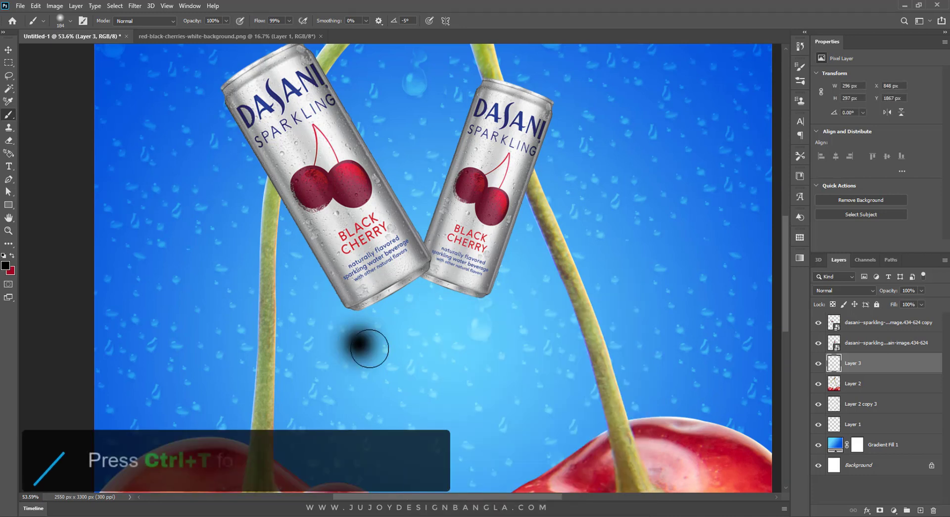
Squash the black dab on Layer 3 into a flat 80% shadow ellipse under the left can.
{"action": "key", "text": "ctrl+t"}
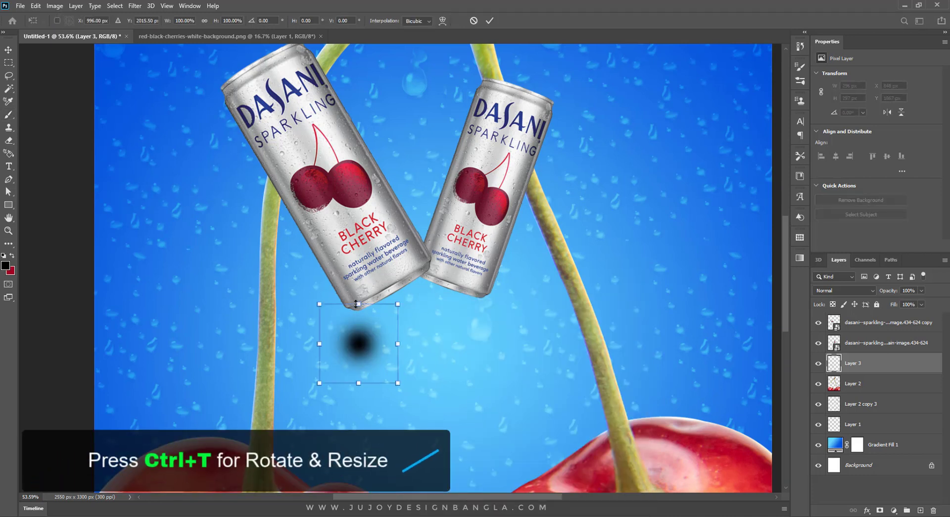
{"action": "mouse_move", "coordinate": [356, 303]}
{"action": "left_mouse_down"}
{"action": "mouse_move", "coordinate": [358, 358]}
{"action": "mouse_move", "coordinate": [429, 348]}
{"action": "mouse_move", "coordinate": [401, 329]}
{"action": "mouse_move", "coordinate": [399, 315]}
{"action": "left_mouse_up"}
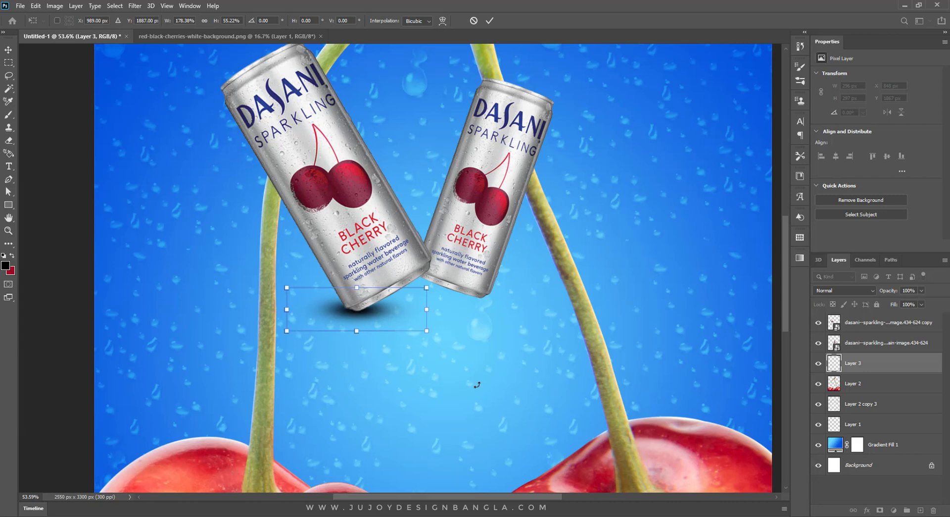
{"action": "key", "text": "Return"}
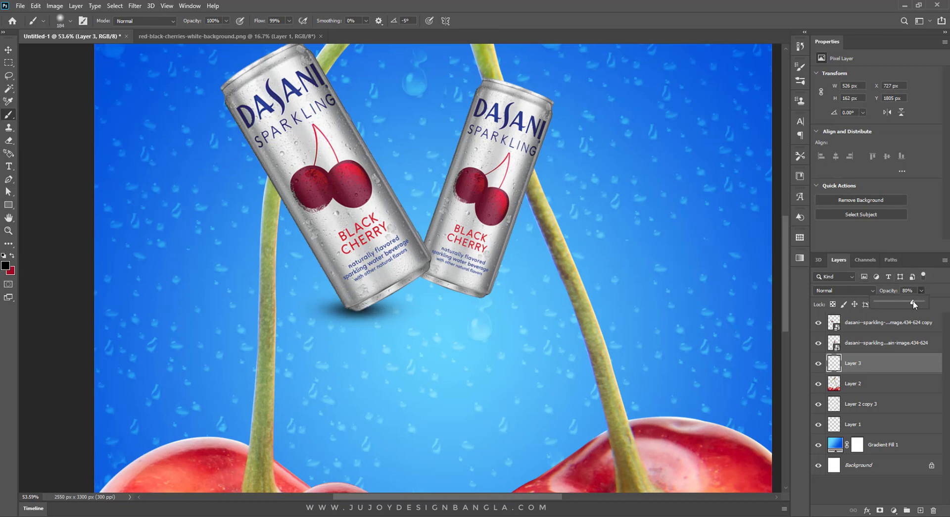
Alt-drag a copy of the shadow beneath the right can as Layer 3 copy.
{"action": "left_click", "coordinate": [8, 50]}
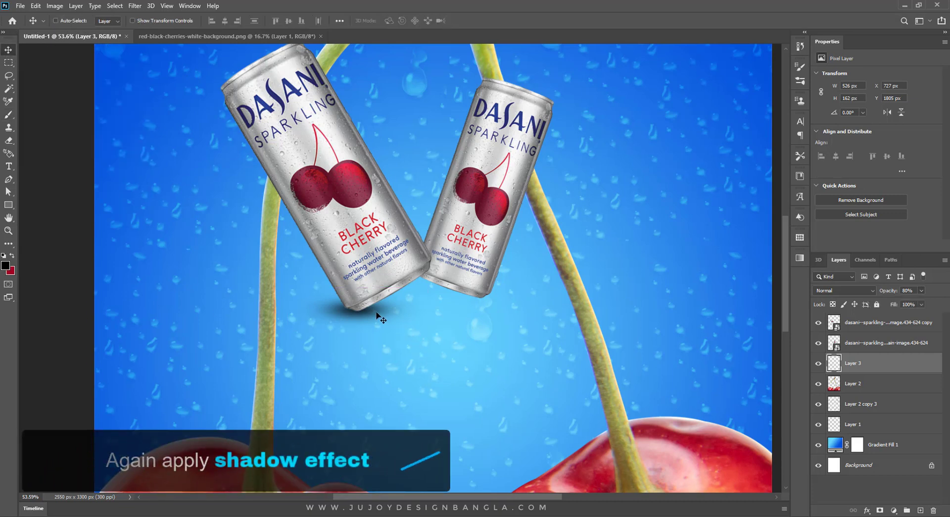
{"action": "left_click_drag", "start_coordinate": [377, 314], "coordinate": [494, 298]}
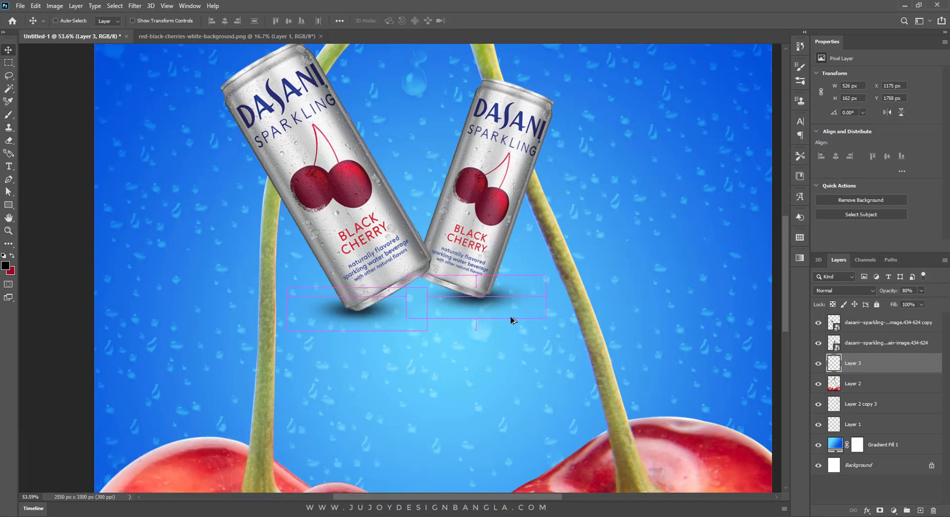
{"action": "scroll", "coordinate": [535, 362], "scroll_direction": "down", "scroll_amount": 2}
{"action": "scroll", "coordinate": [534, 362], "scroll_direction": "down", "scroll_amount": 2}
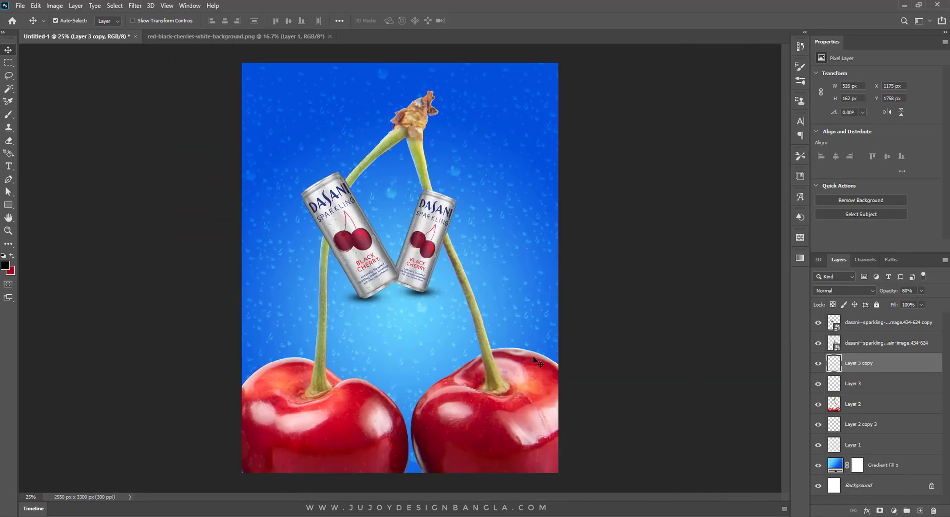
Bring the lassoed cherry pair in as Layer 4, move it to the top, and scale it to 20.8%.
{"action": "left_click", "coordinate": [248, 33]}
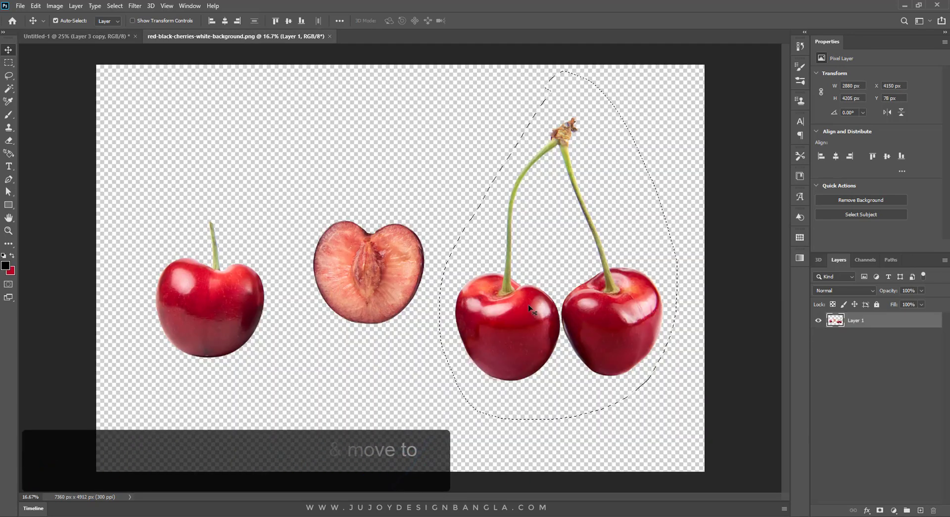
{"action": "mouse_move", "coordinate": [513, 263]}
{"action": "left_mouse_down"}
{"action": "mouse_move", "coordinate": [142, 56]}
{"action": "mouse_move", "coordinate": [382, 292]}
{"action": "left_mouse_up"}
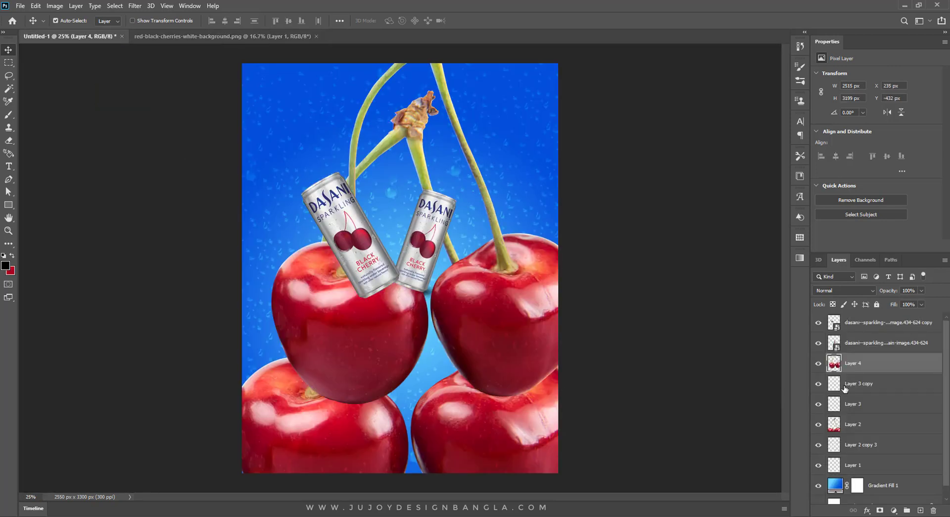
{"action": "left_click_drag", "start_coordinate": [888, 363], "coordinate": [881, 319]}
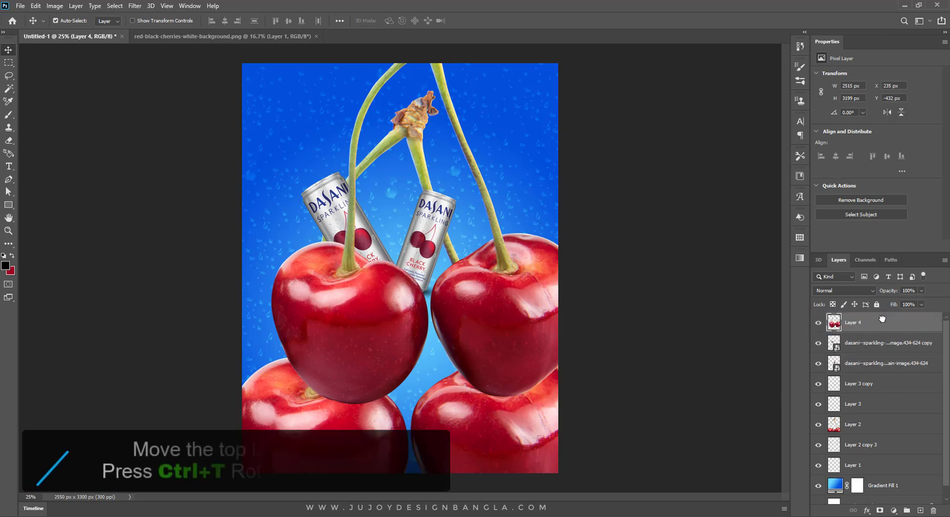
{"action": "key", "text": "ctrl+t"}
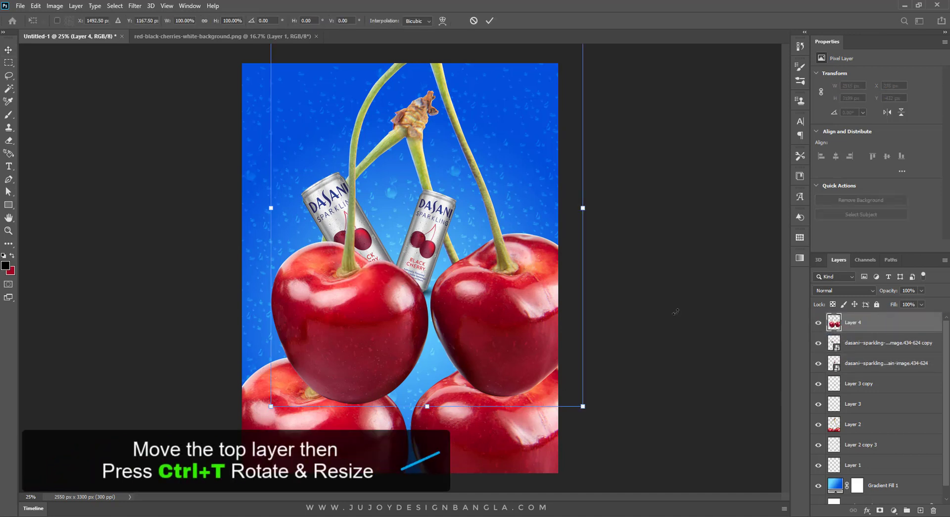
{"action": "mouse_move", "coordinate": [583, 406]}
{"action": "left_mouse_down"}
{"action": "mouse_move", "coordinate": [437, 260]}
{"action": "mouse_move", "coordinate": [420, 308]}
{"action": "left_mouse_up"}
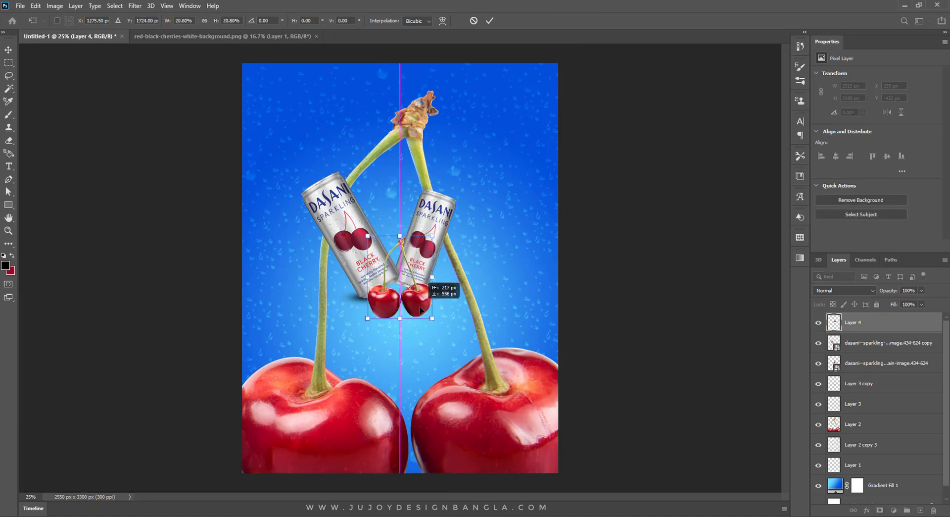
{"action": "key", "text": "Return"}
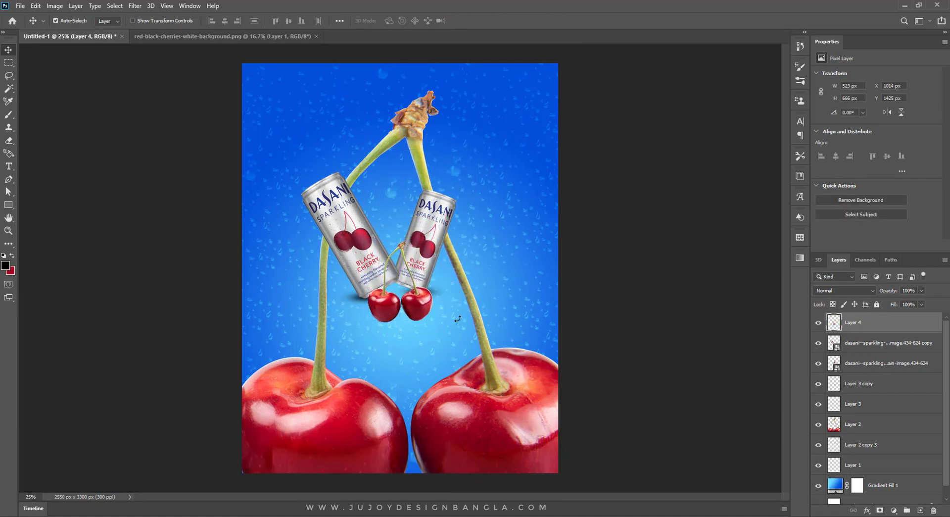
Zoom in and lasso-delete the joined stems where the two cans meet.
{"action": "scroll", "coordinate": [457, 319], "scroll_direction": "up", "scroll_amount": 2}
{"action": "scroll", "coordinate": [460, 321], "scroll_direction": "up", "scroll_amount": 1}
{"action": "scroll", "coordinate": [460, 322], "scroll_direction": "up", "scroll_amount": 2}
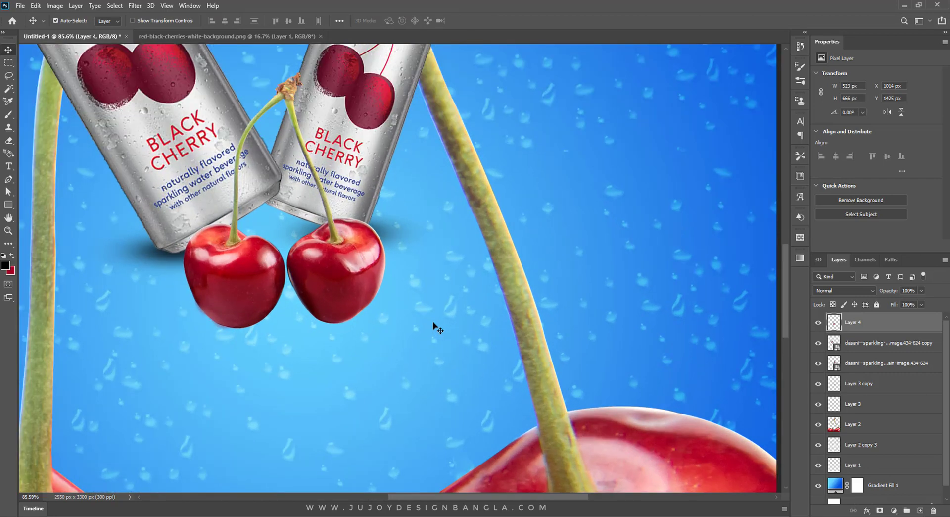
{"action": "scroll", "coordinate": [435, 324], "scroll_direction": "up", "scroll_amount": 1}
{"action": "mouse_move", "coordinate": [371, 283]}
{"action": "left_mouse_down"}
{"action": "mouse_move", "coordinate": [470, 354]}
{"action": "mouse_move", "coordinate": [437, 372]}
{"action": "left_mouse_up"}
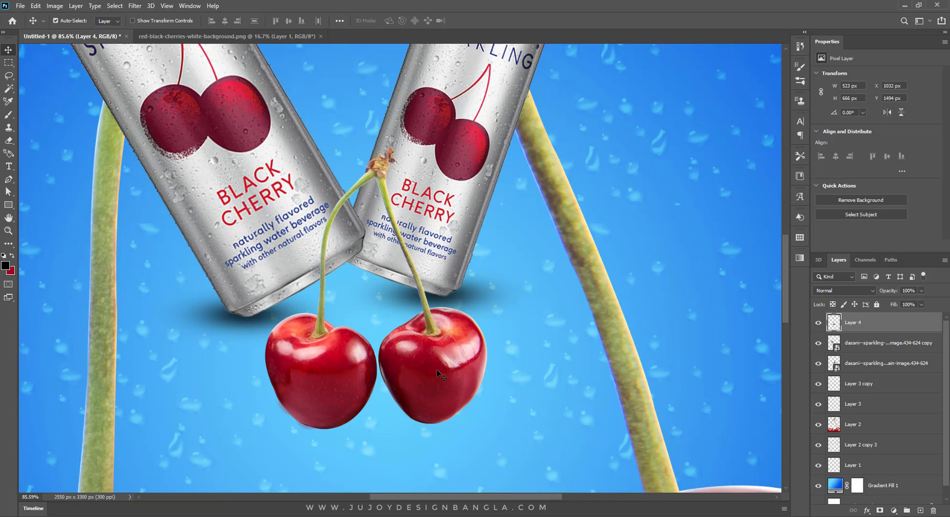
{"action": "left_click", "coordinate": [8, 76]}
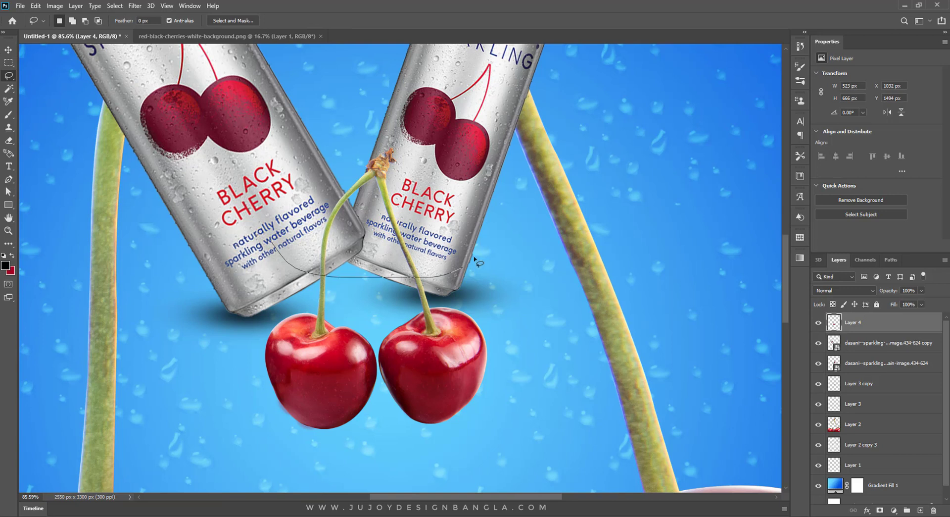
{"action": "left_click_drag", "start_coordinate": [295, 143], "coordinate": [320, 126]}
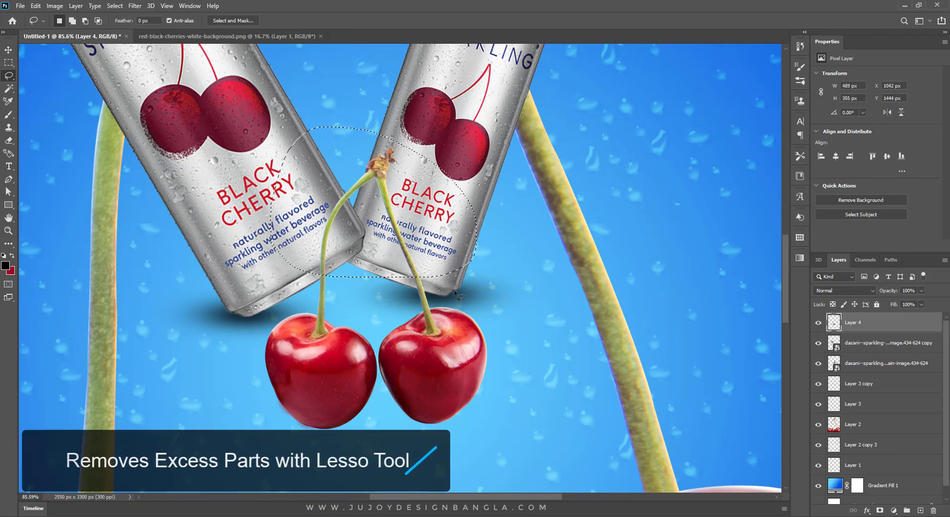
{"action": "key", "text": "Delete"}
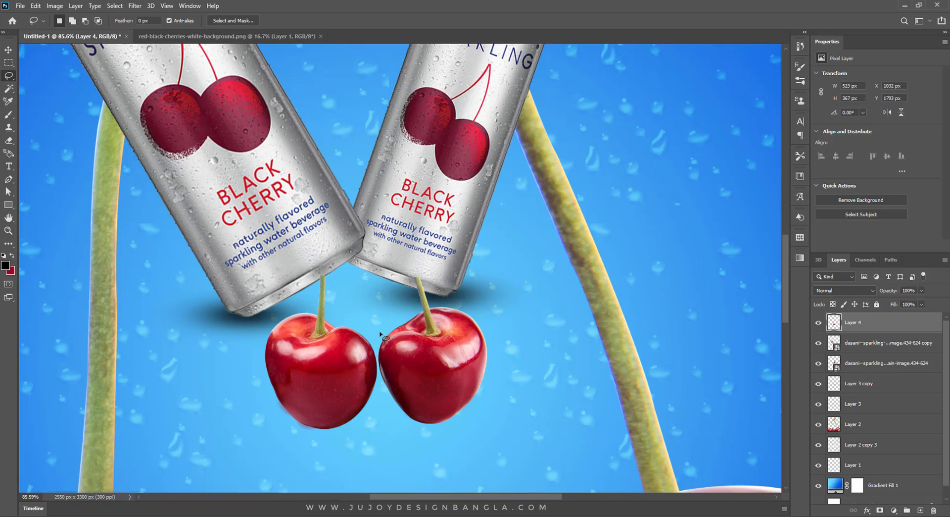
Lasso the right small cherry and cut-paste it onto its own Layer 5.
{"action": "left_click_drag", "start_coordinate": [380, 343], "coordinate": [385, 400]}
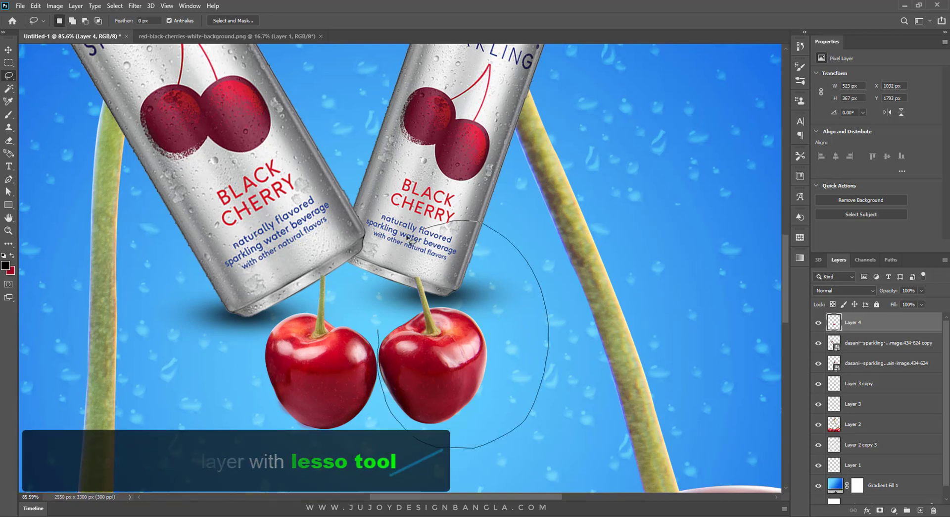
{"action": "left_click_drag", "start_coordinate": [442, 451], "coordinate": [384, 319]}
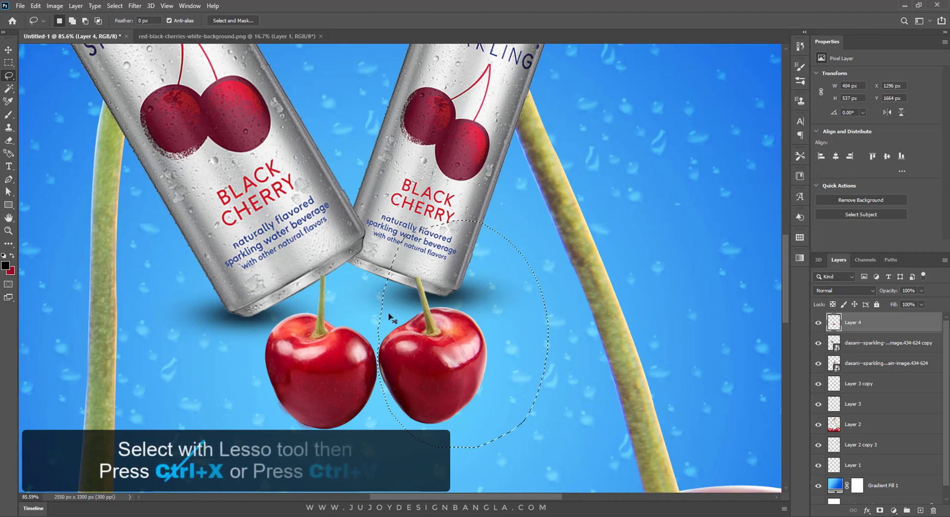
{"action": "key", "text": "ctrl+x"}
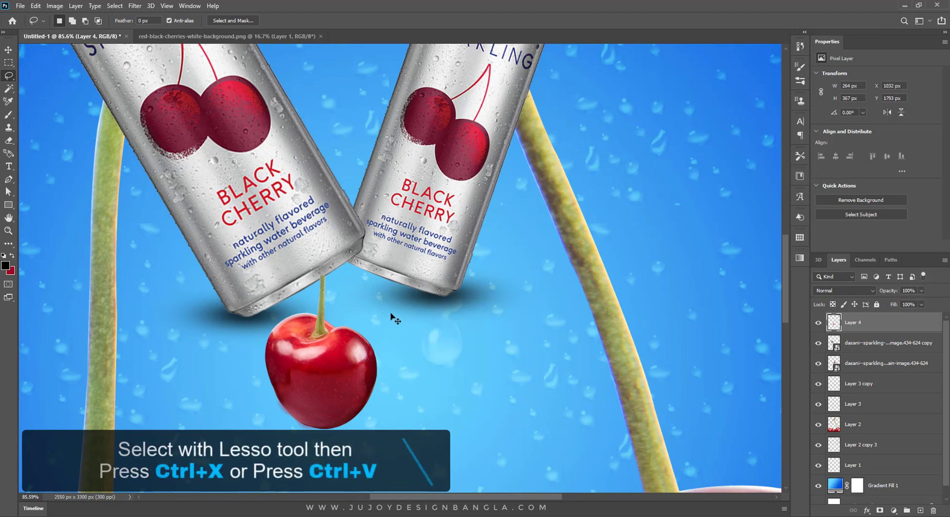
{"action": "key", "text": "ctrl+v"}
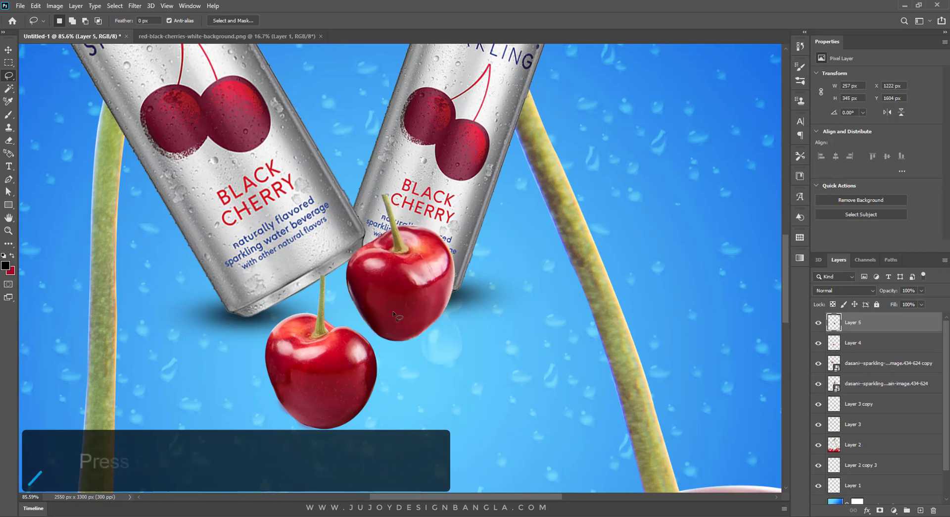
Flip and tilt the Layer 5 cherry, stem pointing right, against the left cherry, below Layer 4.
{"action": "key", "text": "ctrl+t"}
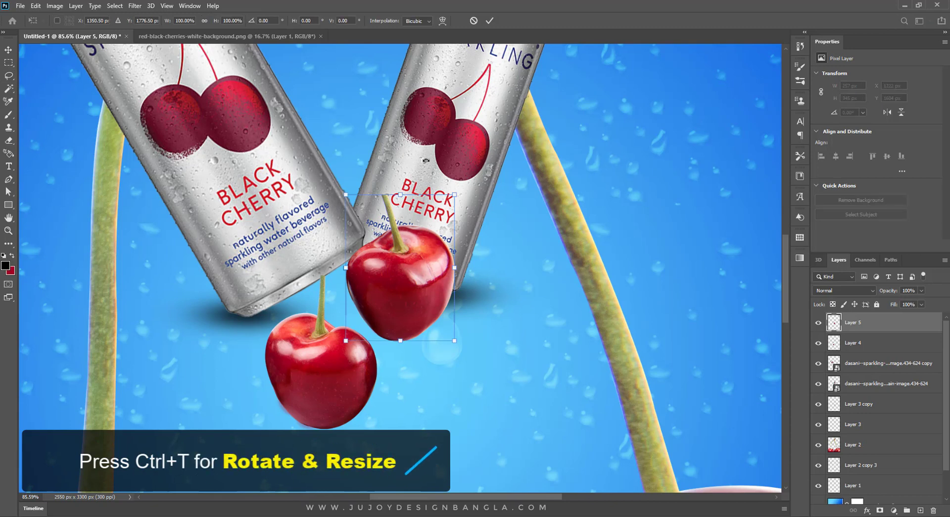
{"action": "mouse_move", "coordinate": [435, 167]}
{"action": "left_mouse_down"}
{"action": "mouse_move", "coordinate": [322, 156]}
{"action": "mouse_move", "coordinate": [303, 182]}
{"action": "left_mouse_up"}
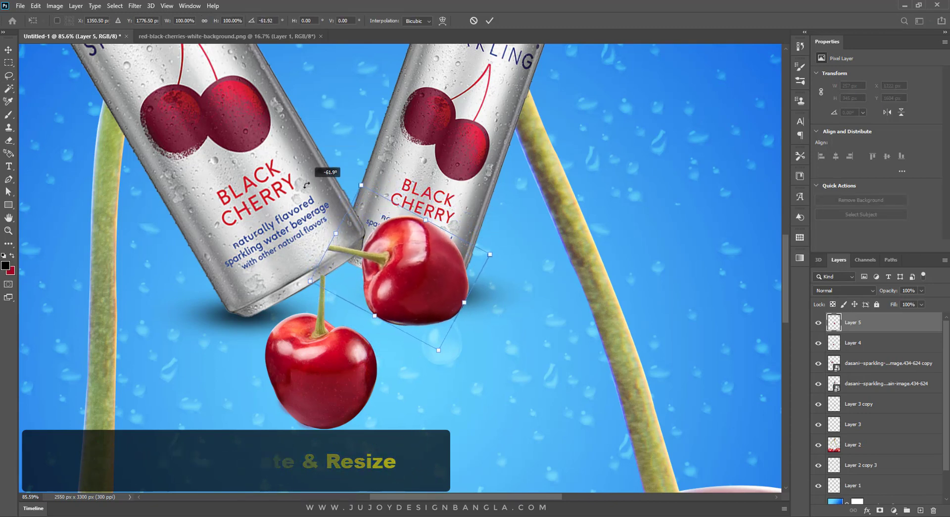
{"action": "right_click", "coordinate": [419, 256]}
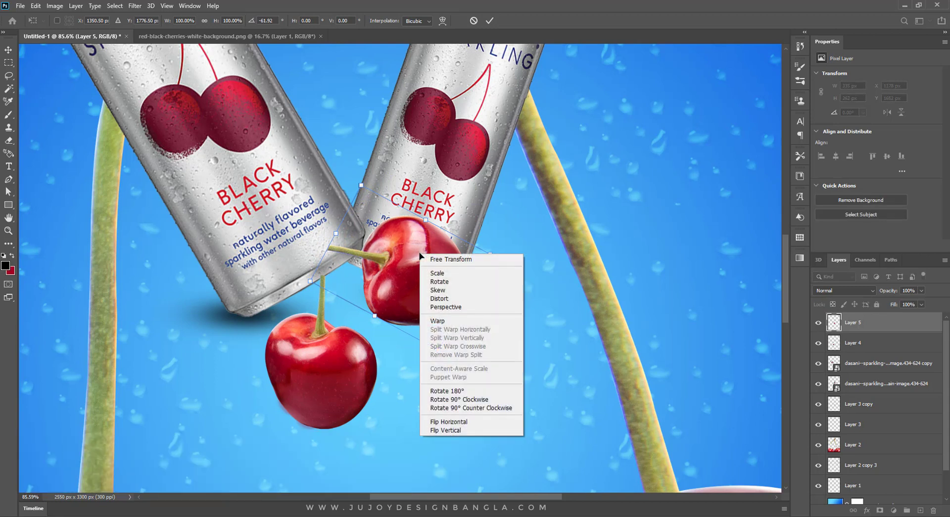
{"action": "left_click", "coordinate": [472, 422]}
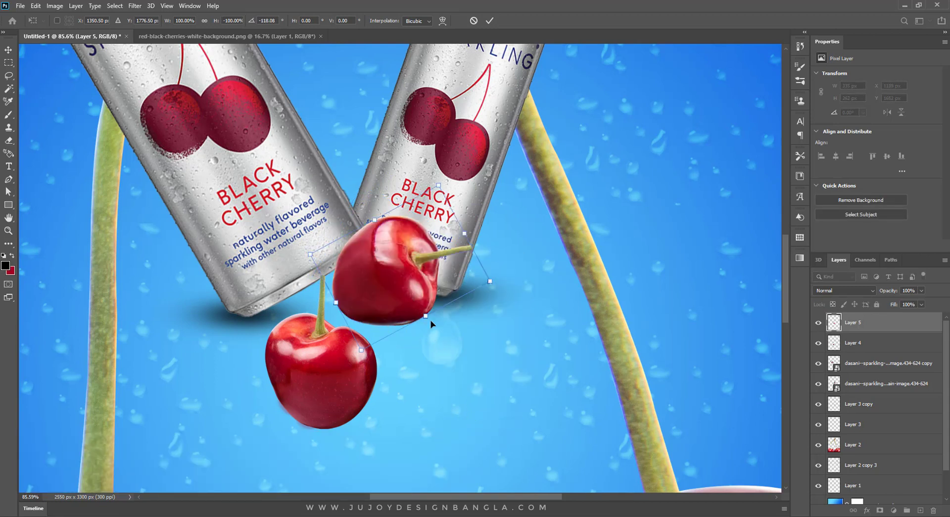
{"action": "left_click_drag", "start_coordinate": [405, 291], "coordinate": [462, 371]}
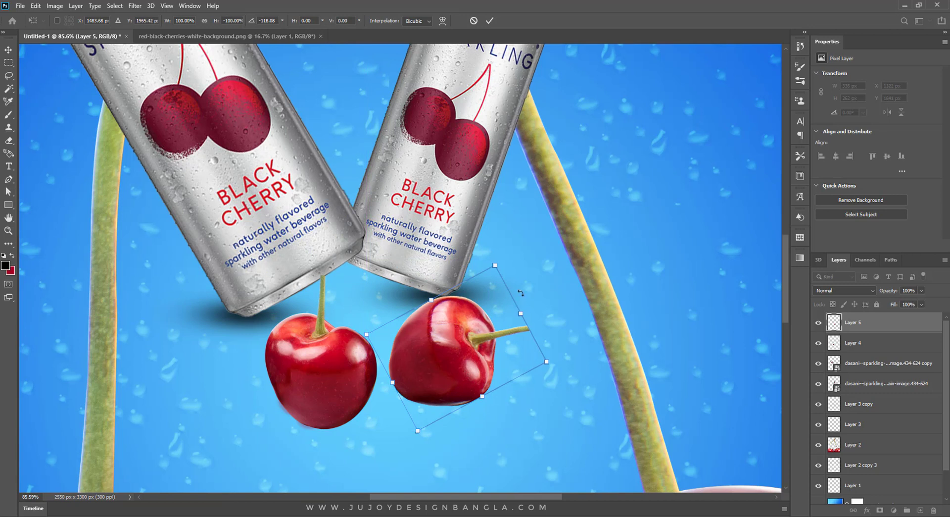
{"action": "left_click_drag", "start_coordinate": [521, 292], "coordinate": [518, 315]}
{"action": "mouse_move", "coordinate": [453, 343]}
{"action": "left_mouse_down"}
{"action": "mouse_move", "coordinate": [435, 344]}
{"action": "mouse_move", "coordinate": [442, 366]}
{"action": "left_mouse_up"}
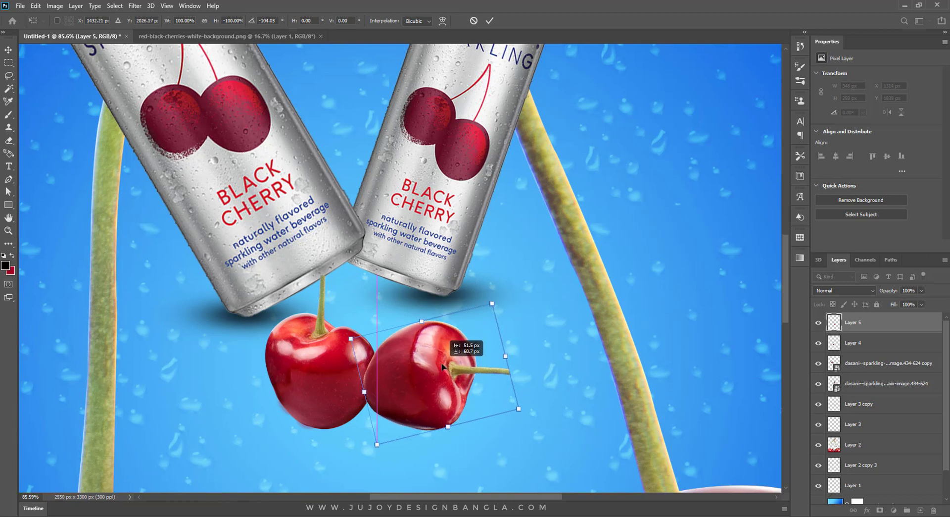
{"action": "key", "text": "Return"}
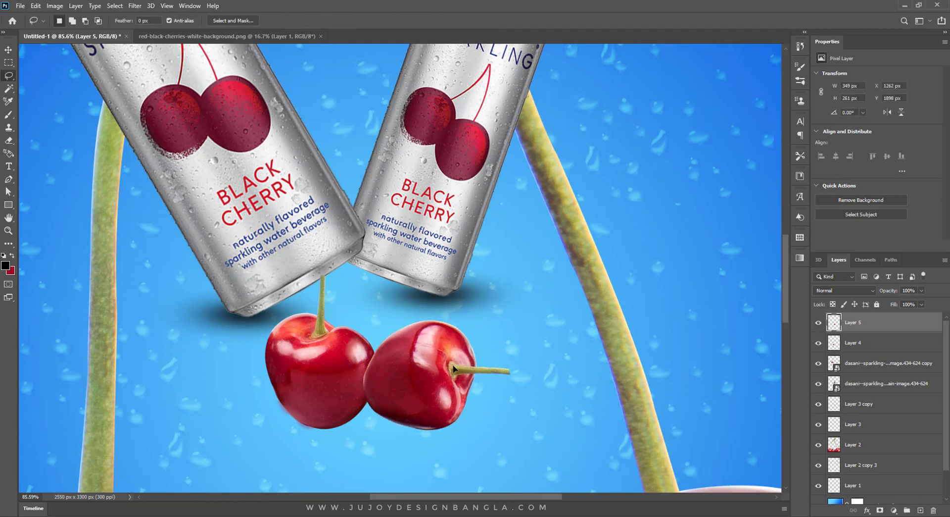
{"action": "left_click_drag", "start_coordinate": [906, 329], "coordinate": [907, 344]}
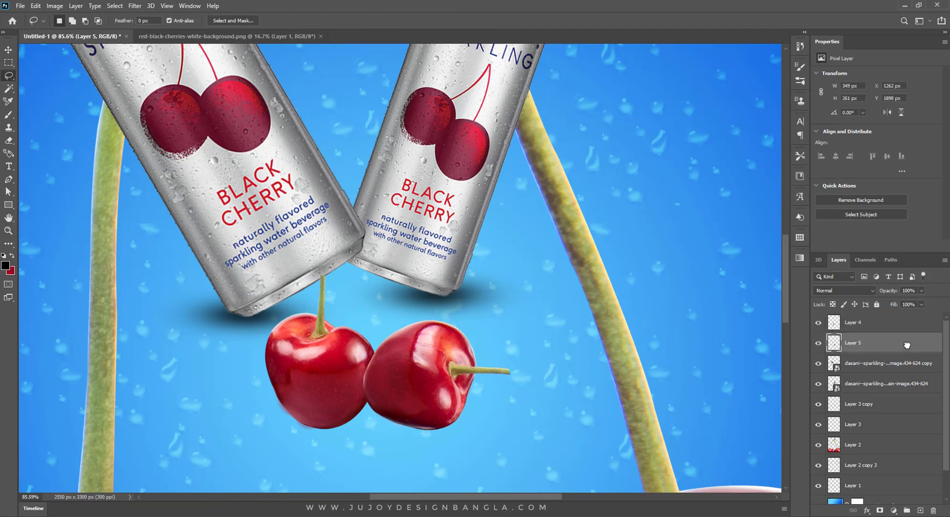
{"action": "scroll", "coordinate": [484, 398], "scroll_direction": "down", "scroll_amount": 3}
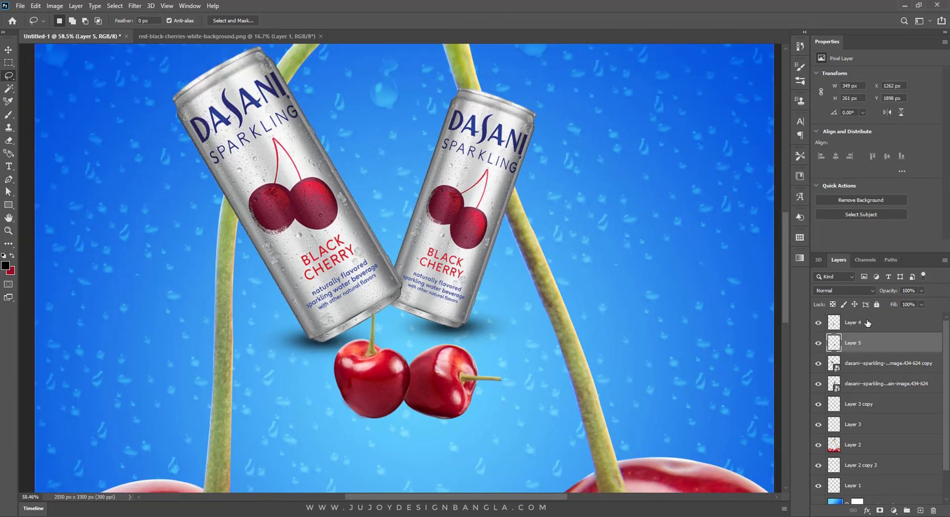
Scale Layers 4 and 5 together to about 143% and raise them against the can bottoms.
{"action": "left_click", "coordinate": [867, 323], "text": "ctrl"}
{"action": "key", "text": "ctrl+t"}
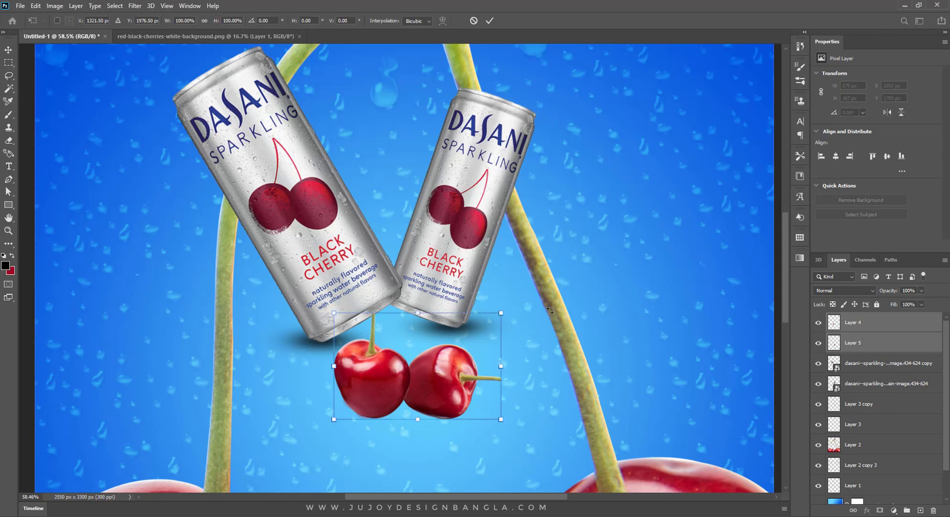
{"action": "left_click_drag", "start_coordinate": [501, 312], "coordinate": [515, 304]}
{"action": "left_click_drag", "start_coordinate": [481, 372], "coordinate": [494, 322]}
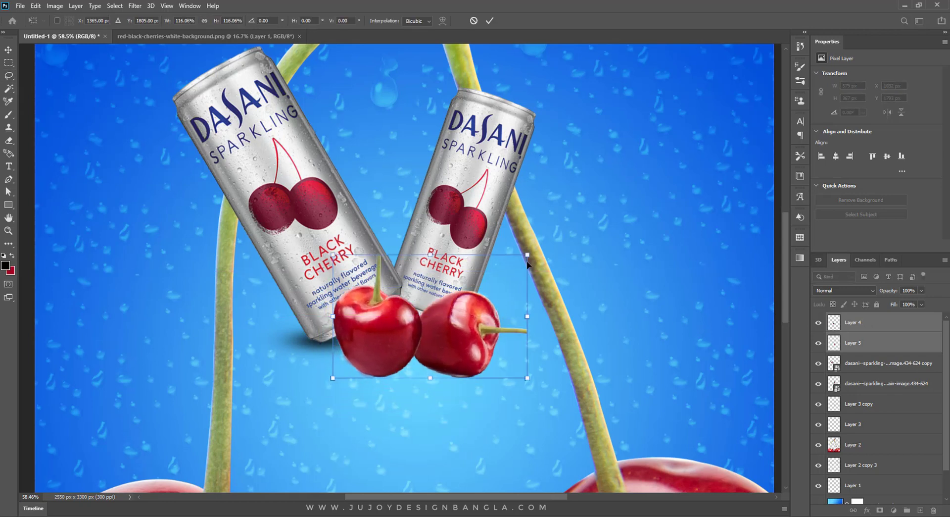
{"action": "left_click_drag", "start_coordinate": [527, 253], "coordinate": [550, 239]}
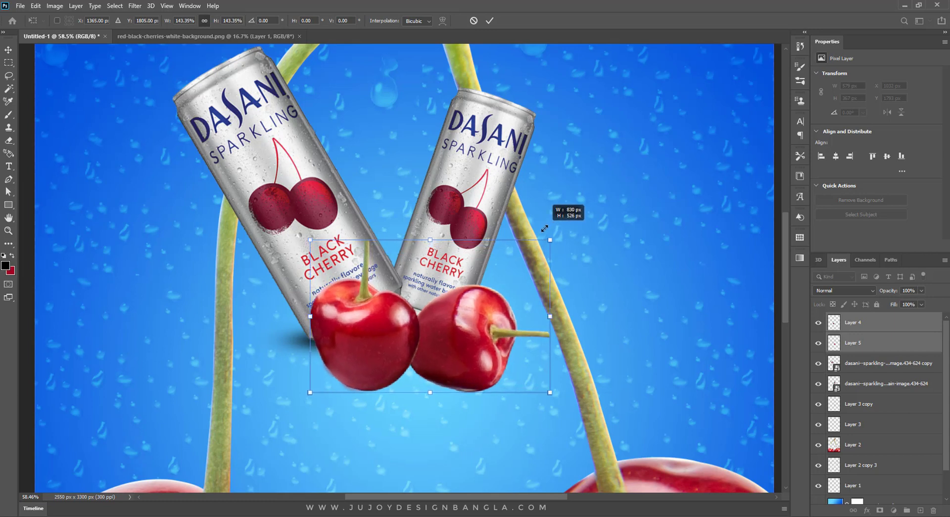
{"action": "left_click_drag", "start_coordinate": [473, 340], "coordinate": [472, 337]}
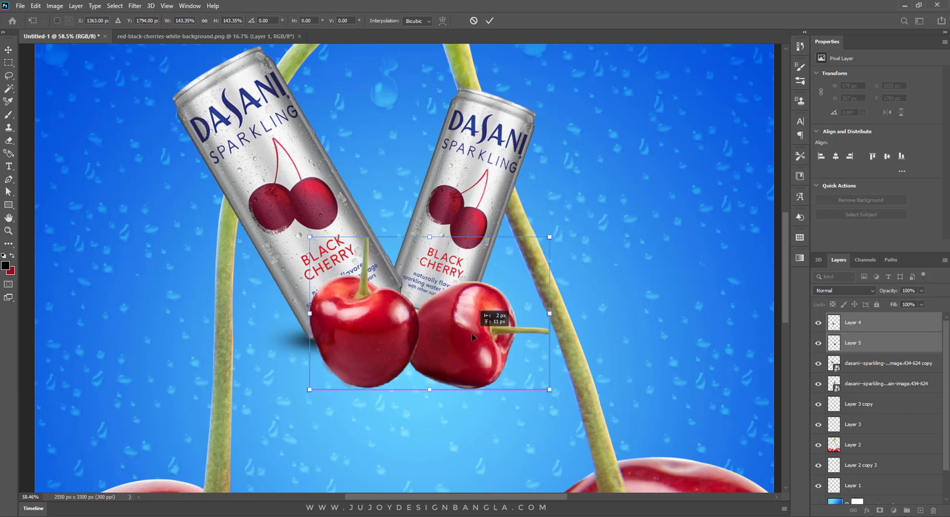
{"action": "key", "text": "Return"}
{"action": "key", "text": "l"}
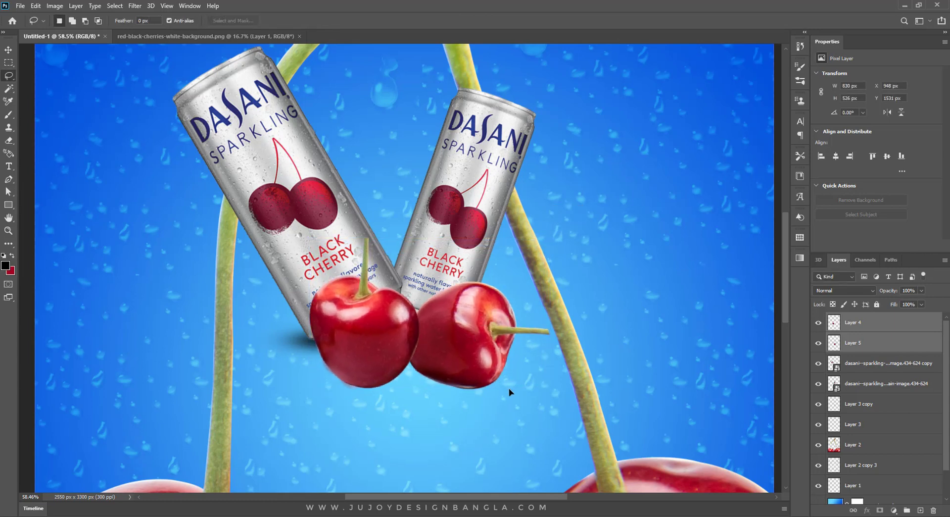
Paint a black dab on a new Layer 6 and squash it into a flat shadow under the cherries.
{"action": "left_click", "coordinate": [864, 364]}
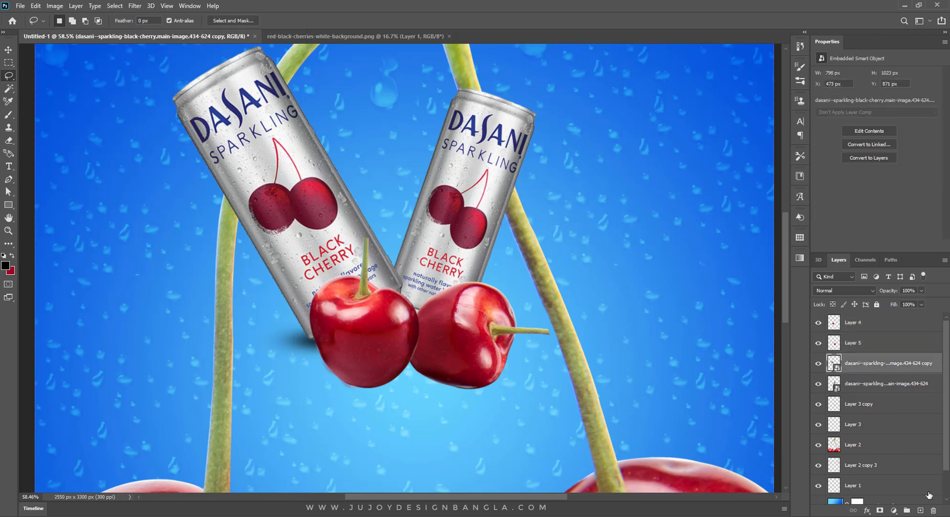
{"action": "left_click", "coordinate": [920, 510]}
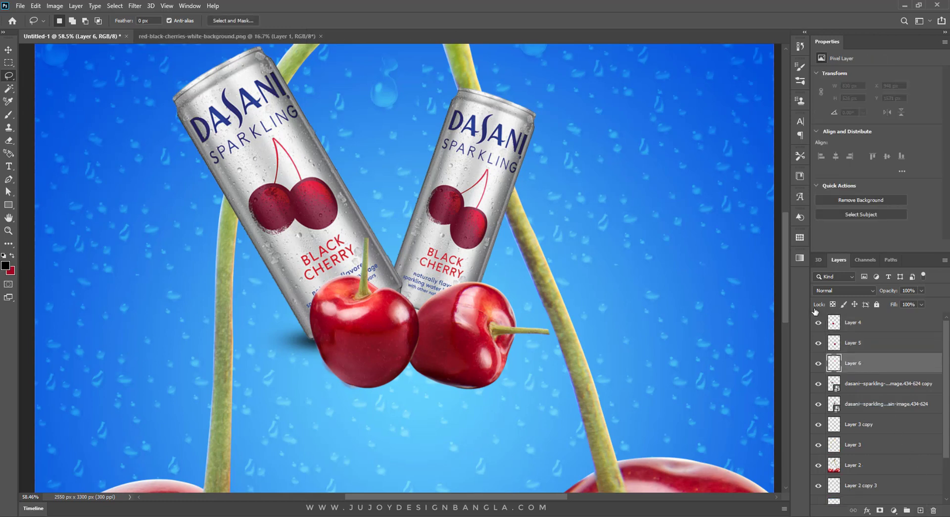
{"action": "left_click", "coordinate": [9, 115]}
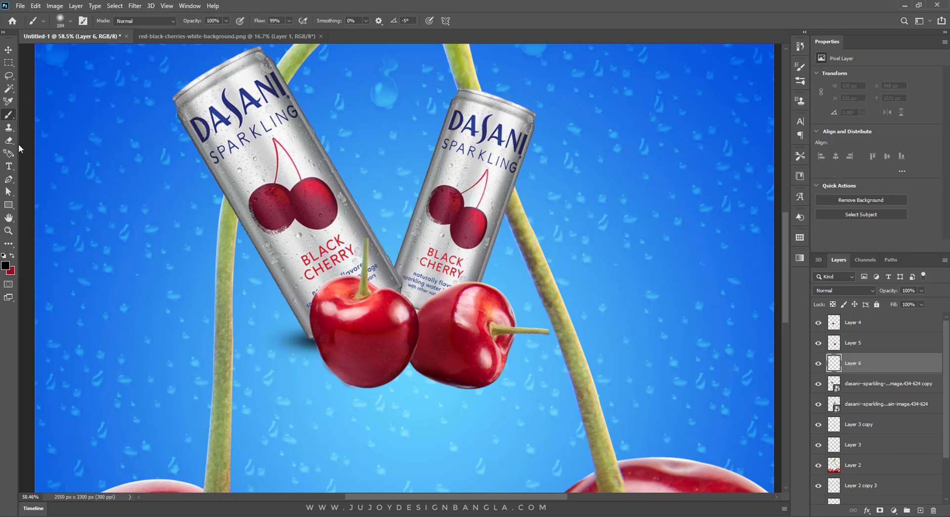
{"action": "left_click", "coordinate": [303, 416]}
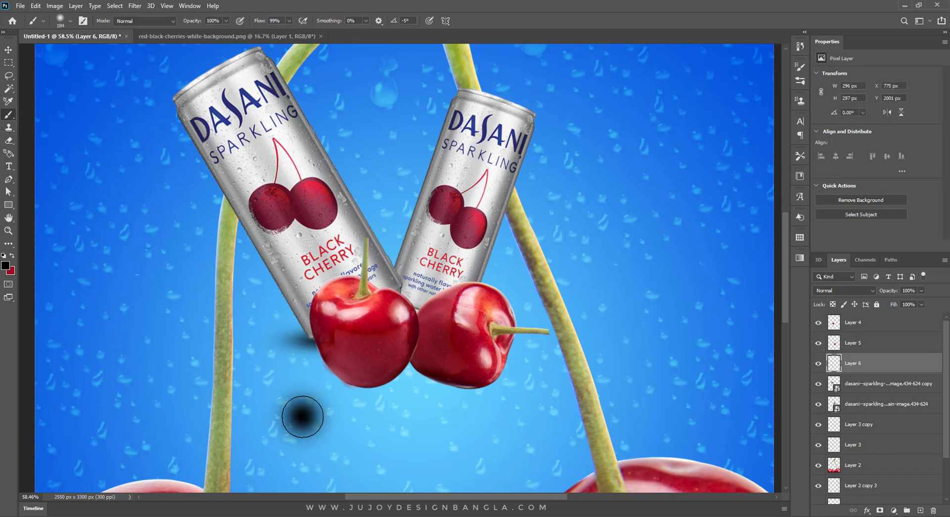
{"action": "key", "text": "ctrl+t"}
{"action": "mouse_move", "coordinate": [302, 374]}
{"action": "left_mouse_down"}
{"action": "mouse_move", "coordinate": [331, 436]}
{"action": "mouse_move", "coordinate": [389, 372]}
{"action": "mouse_move", "coordinate": [435, 364]}
{"action": "left_mouse_up"}
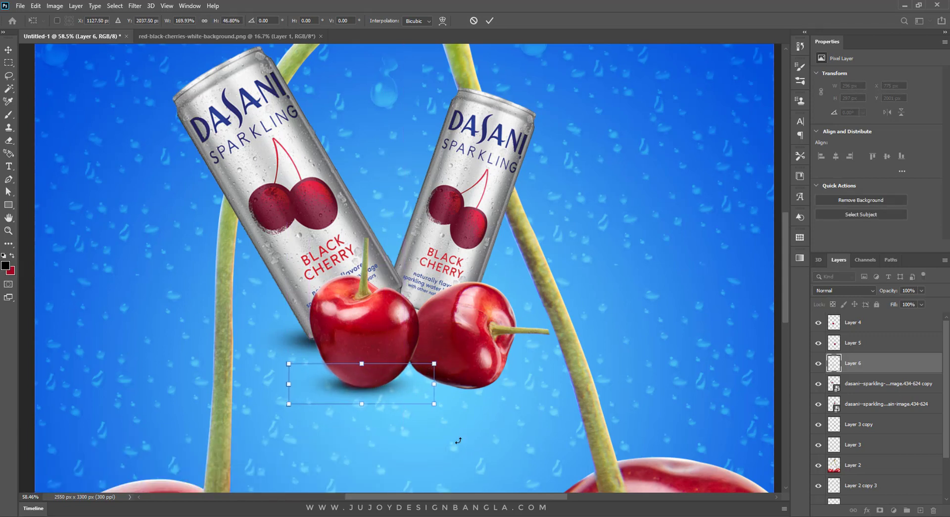
{"action": "key", "text": "Return"}
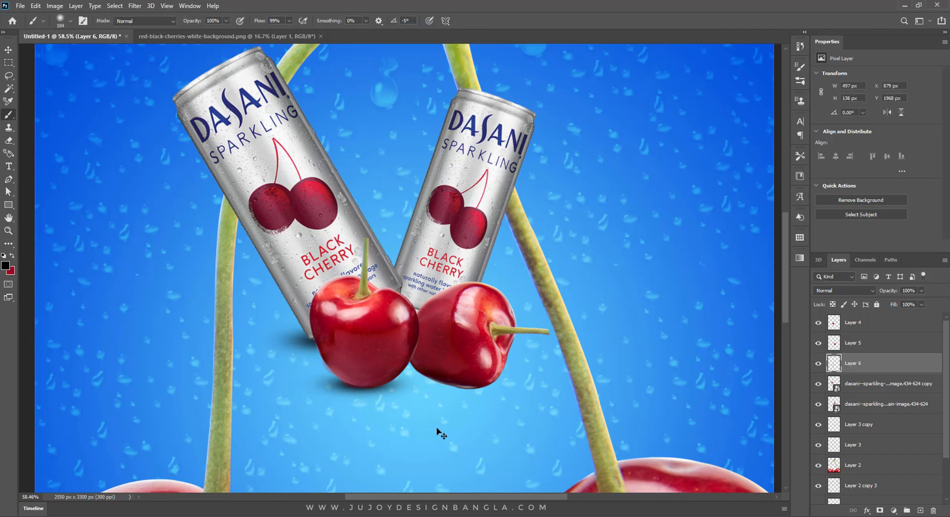
Undo the stray droplet copy, then duplicate the shadow slightly enlarged under the second cherry.
{"action": "left_click_drag", "start_coordinate": [391, 396], "coordinate": [482, 397]}
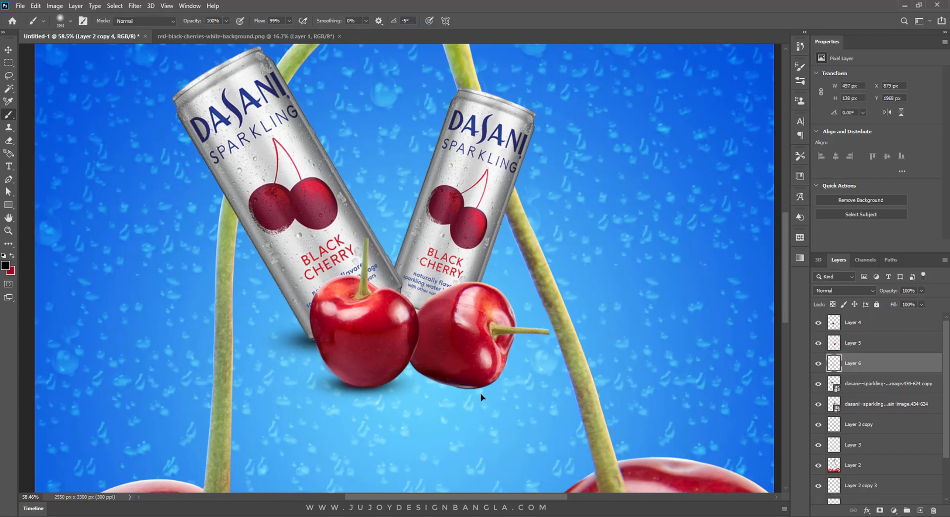
{"action": "key", "text": "ctrl+z"}
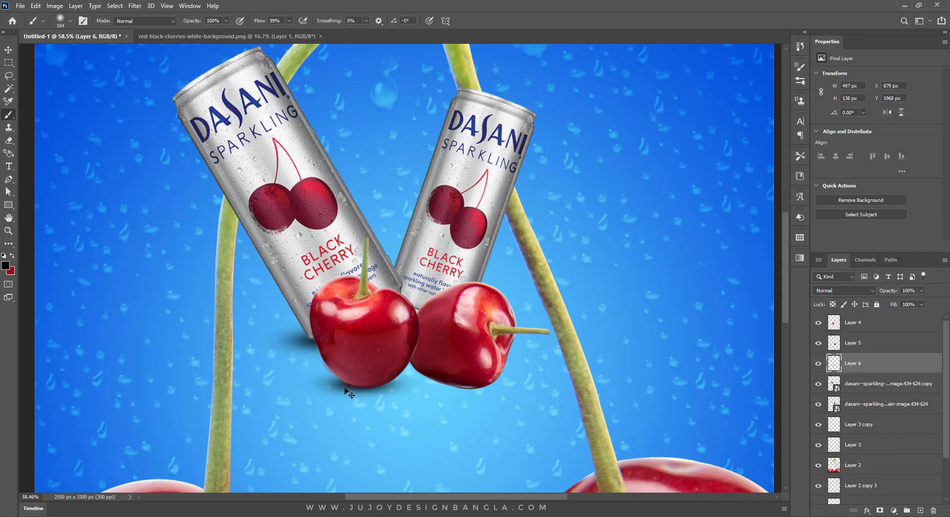
{"action": "left_click_drag", "start_coordinate": [348, 392], "coordinate": [446, 393]}
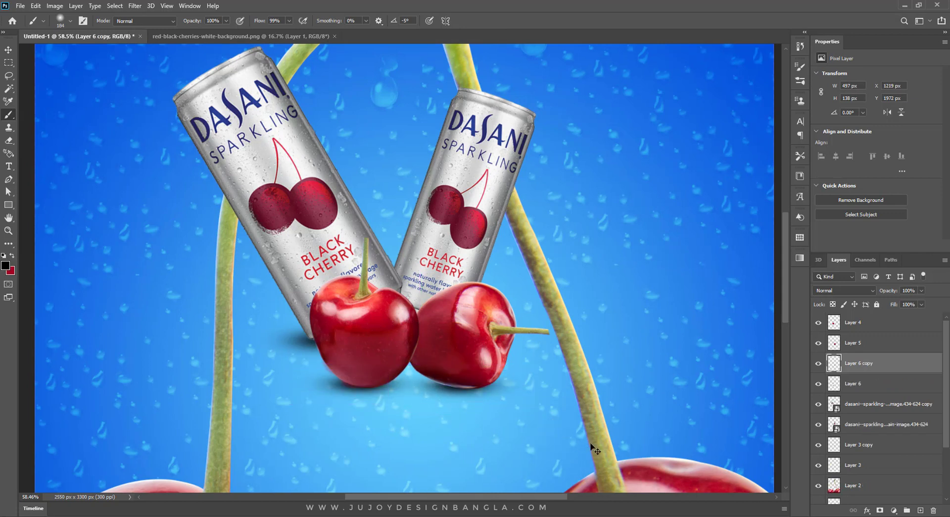
{"action": "key", "text": "ctrl+t"}
{"action": "left_click_drag", "start_coordinate": [531, 365], "coordinate": [550, 361]}
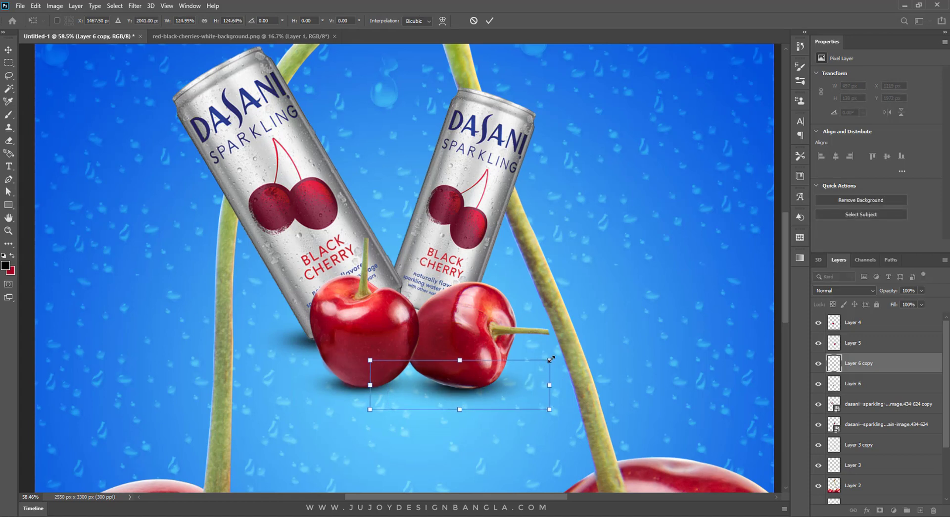
{"action": "key", "text": "Return"}
{"action": "key", "text": "b"}
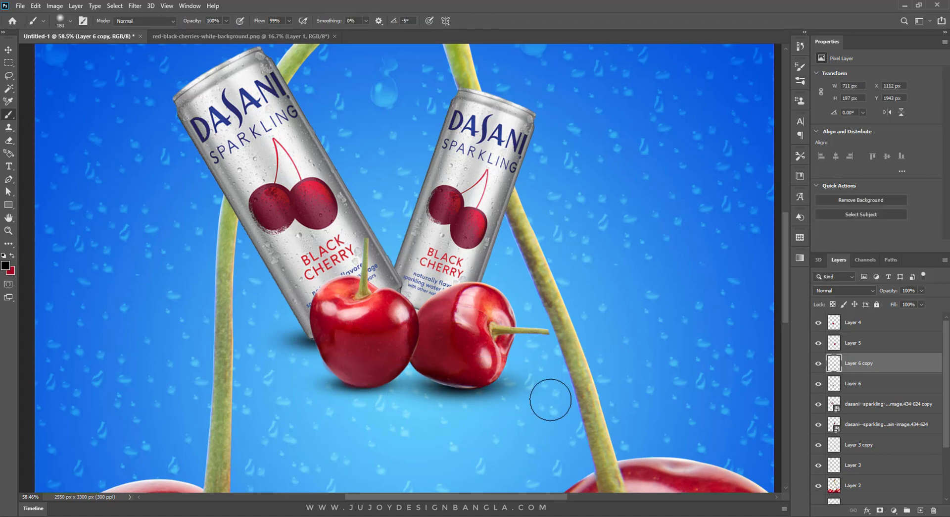
{"action": "left_click", "coordinate": [9, 49]}
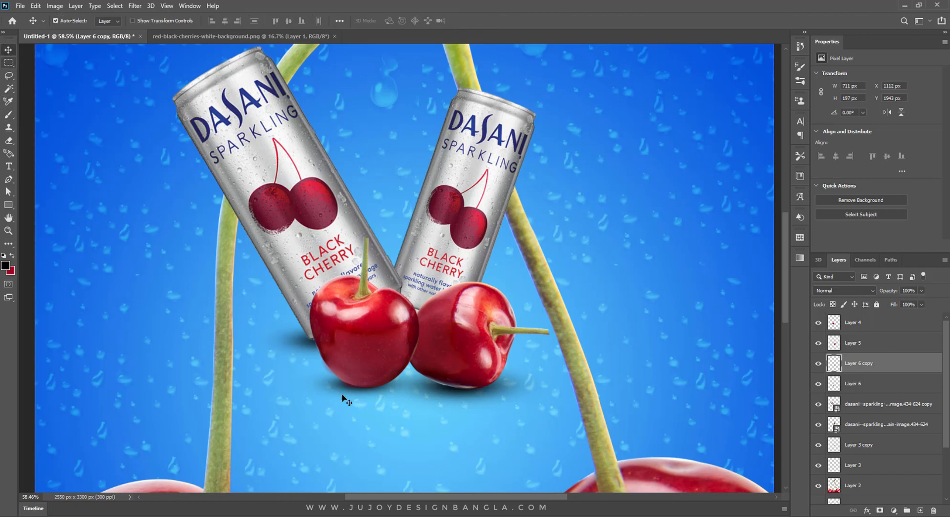
{"action": "key", "text": "ctrl+0"}
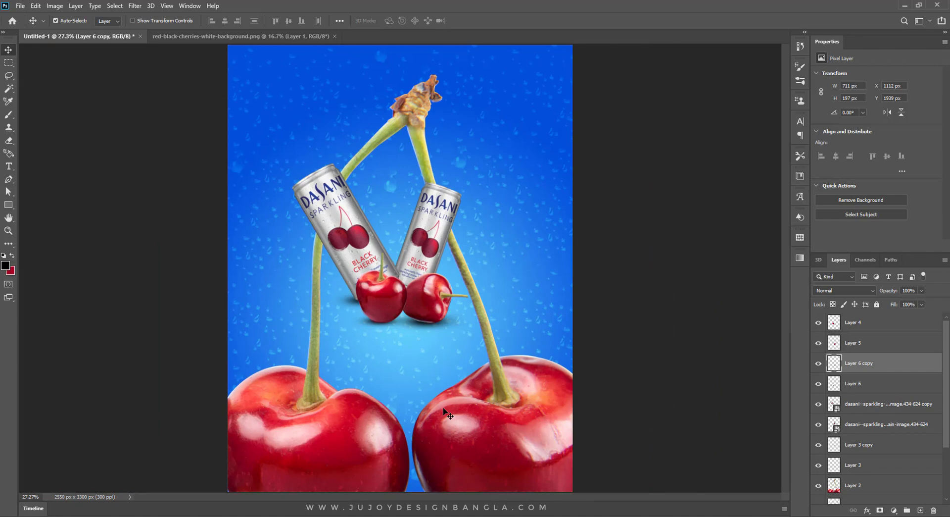
Lasso the lone stemmed cherry in the red-black cherries photo and drag it toward the Untitled-1 poster.
{"action": "scroll", "coordinate": [385, 229], "scroll_direction": "down", "scroll_amount": 1}
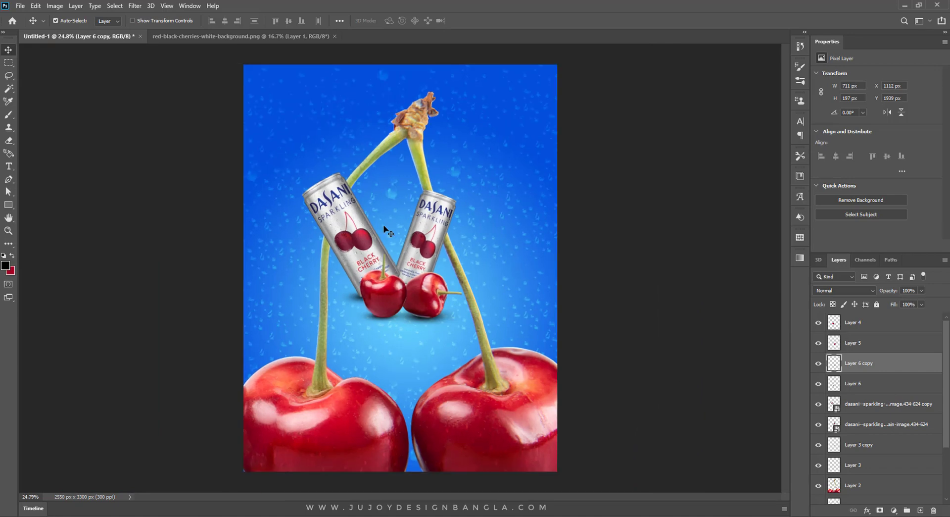
{"action": "left_click", "coordinate": [280, 33]}
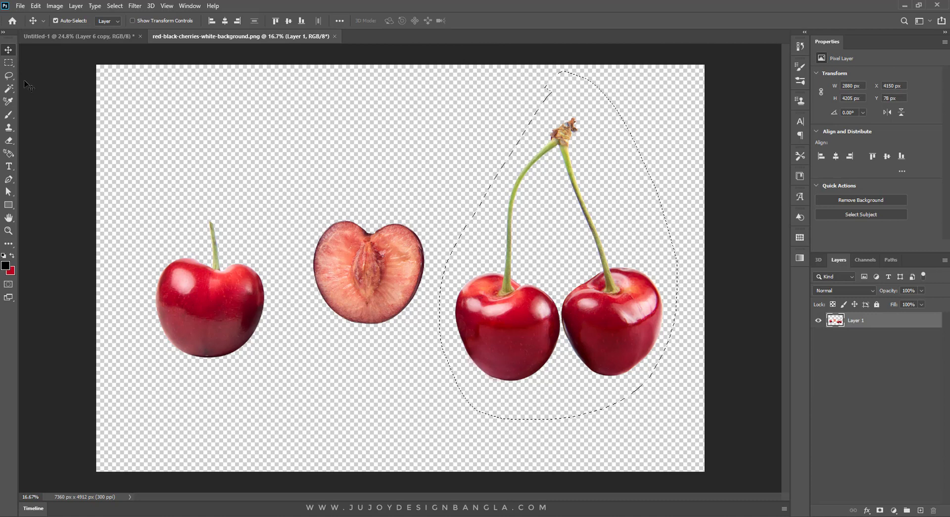
{"action": "key", "text": "l"}
{"action": "mouse_move", "coordinate": [157, 202]}
{"action": "left_mouse_down"}
{"action": "mouse_move", "coordinate": [147, 175]}
{"action": "mouse_move", "coordinate": [136, 188]}
{"action": "left_mouse_up"}
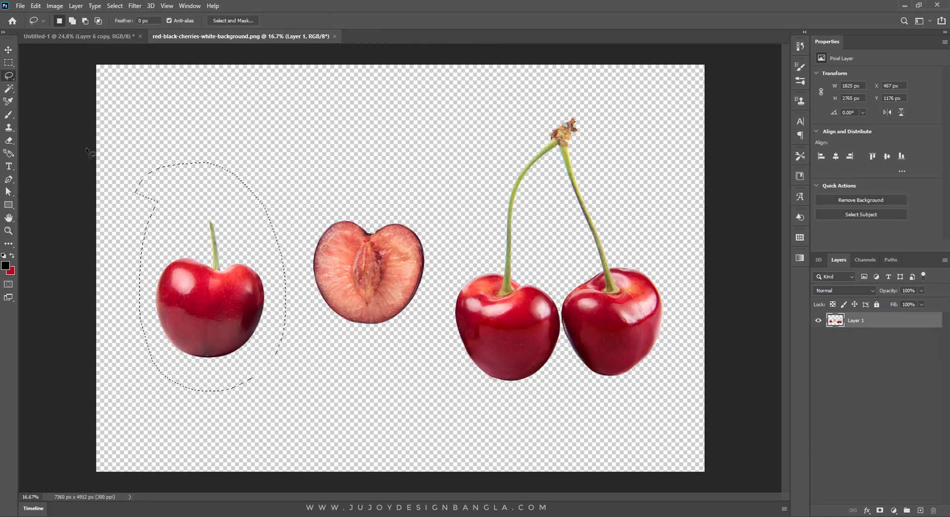
{"action": "key", "text": "v"}
{"action": "mouse_move", "coordinate": [203, 282]}
{"action": "left_mouse_down"}
{"action": "mouse_move", "coordinate": [96, 41]}
{"action": "mouse_move", "coordinate": [423, 304]}
{"action": "left_mouse_up"}
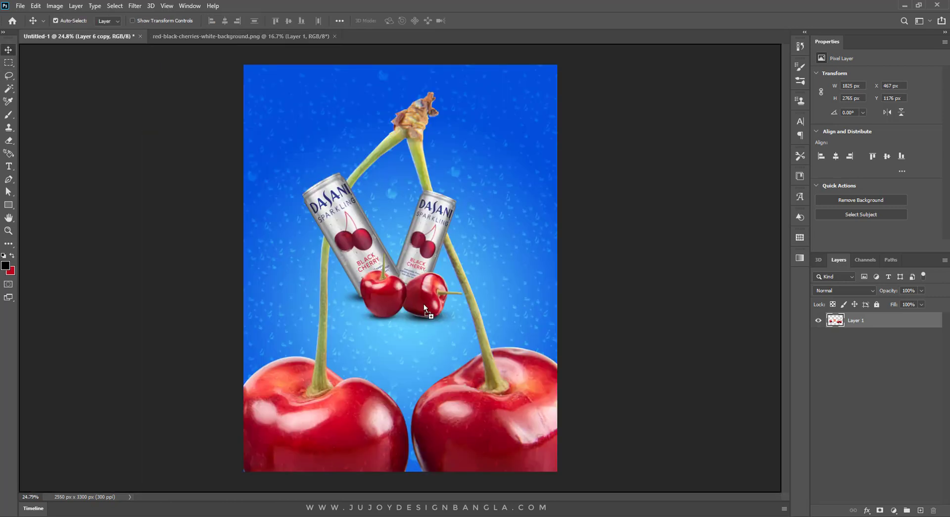
Drop the cherry as a new layer, raise it in the stack, and shrink it to the top-left.
{"action": "left_click_drag", "start_coordinate": [393, 348], "coordinate": [393, 348]}
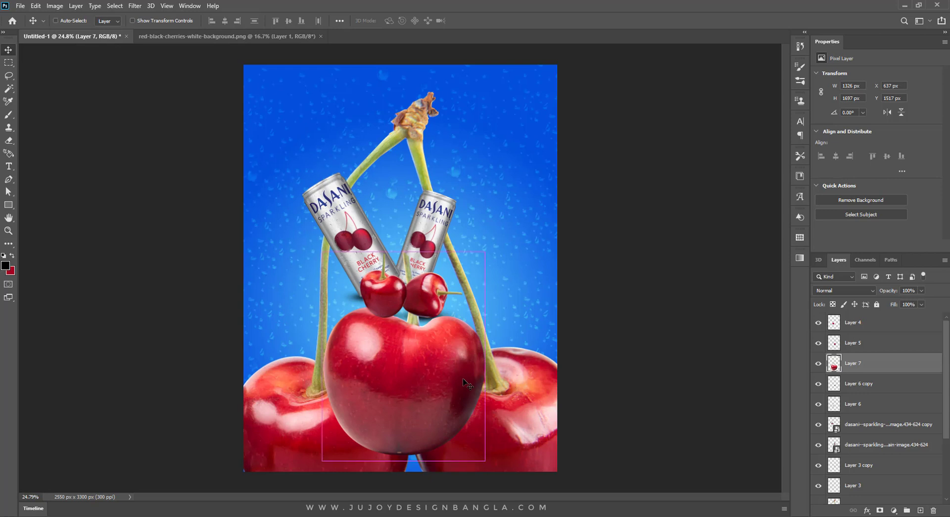
{"action": "left_click_drag", "start_coordinate": [885, 365], "coordinate": [883, 321]}
{"action": "key", "text": "ctrl+t"}
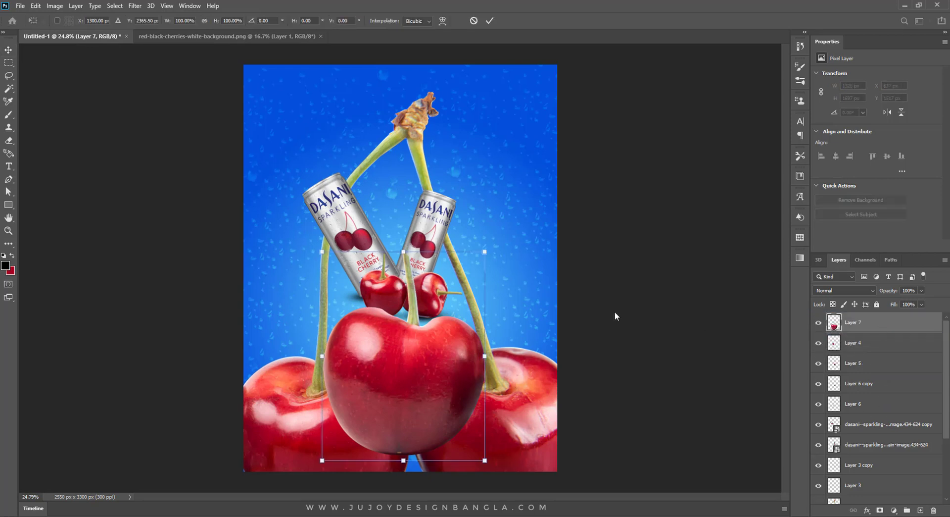
{"action": "mouse_move", "coordinate": [488, 252]}
{"action": "left_mouse_down"}
{"action": "mouse_move", "coordinate": [448, 333]}
{"action": "mouse_move", "coordinate": [420, 342]}
{"action": "mouse_move", "coordinate": [422, 352]}
{"action": "mouse_move", "coordinate": [263, 154]}
{"action": "left_mouse_up"}
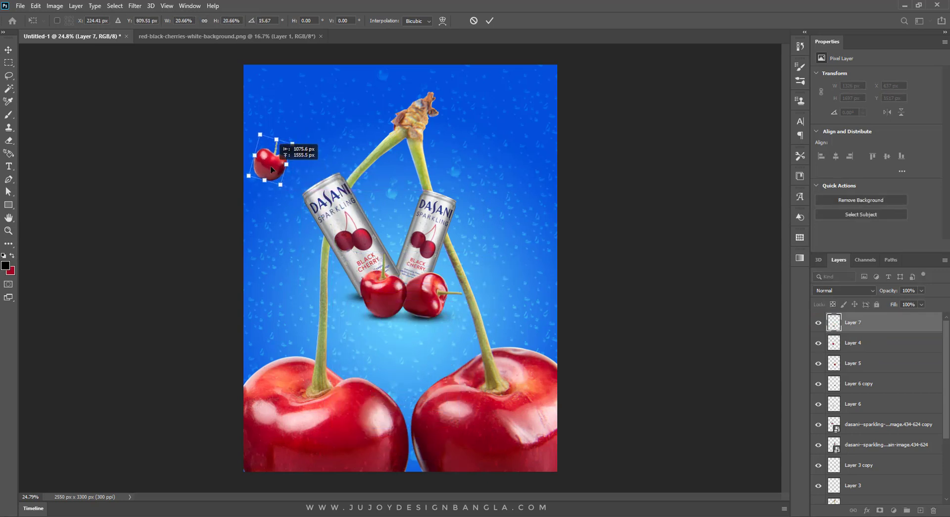
{"action": "key", "text": "Return"}
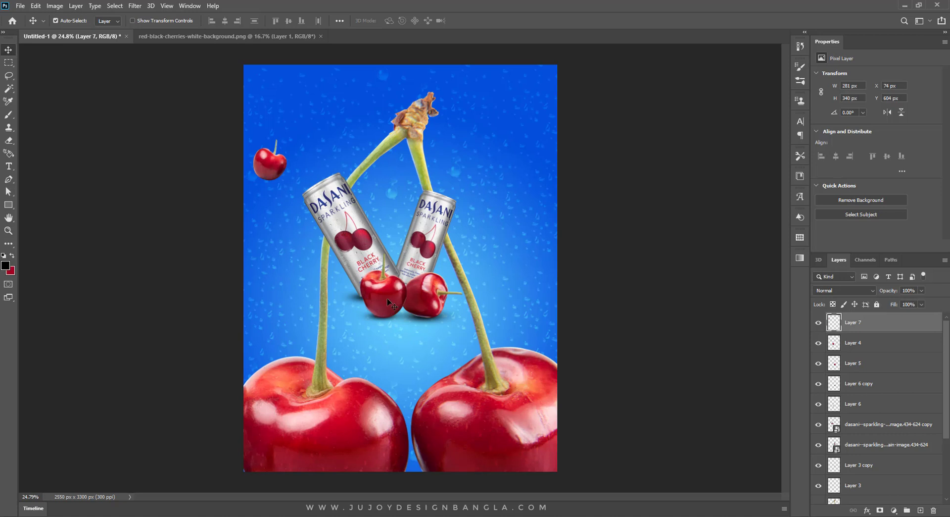
Duplicate the cherry, tilt it about -46°, and place it cut off at the right edge.
{"action": "left_click_drag", "start_coordinate": [388, 303], "coordinate": [509, 184], "text": "alt"}
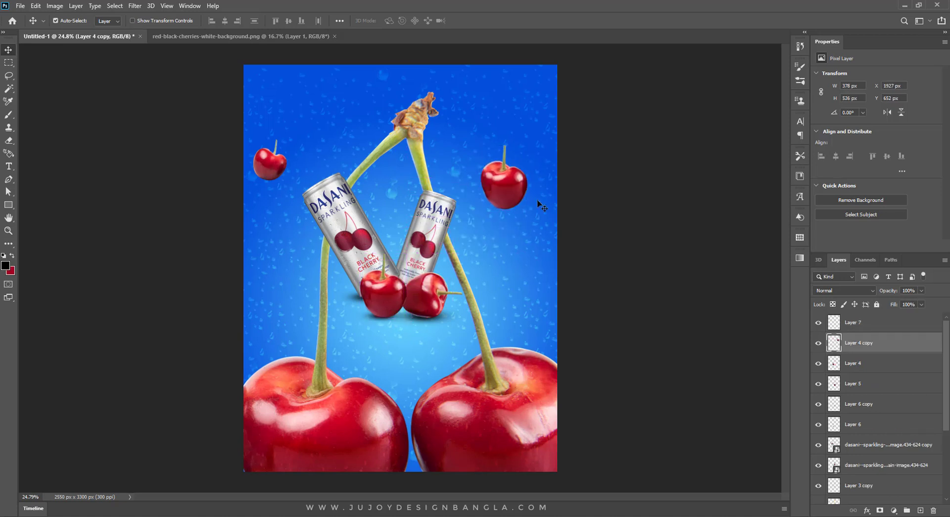
{"action": "key", "text": "ctrl+t"}
{"action": "left_click_drag", "start_coordinate": [574, 99], "coordinate": [498, 104]}
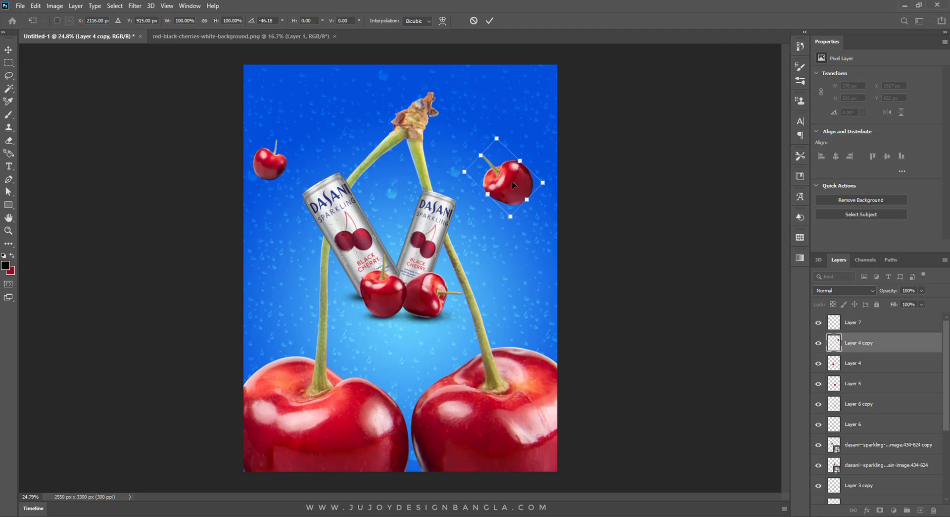
{"action": "mouse_move", "coordinate": [512, 180]}
{"action": "left_mouse_down"}
{"action": "mouse_move", "coordinate": [554, 238]}
{"action": "mouse_move", "coordinate": [589, 242]}
{"action": "left_mouse_up"}
{"action": "key", "text": "Return"}
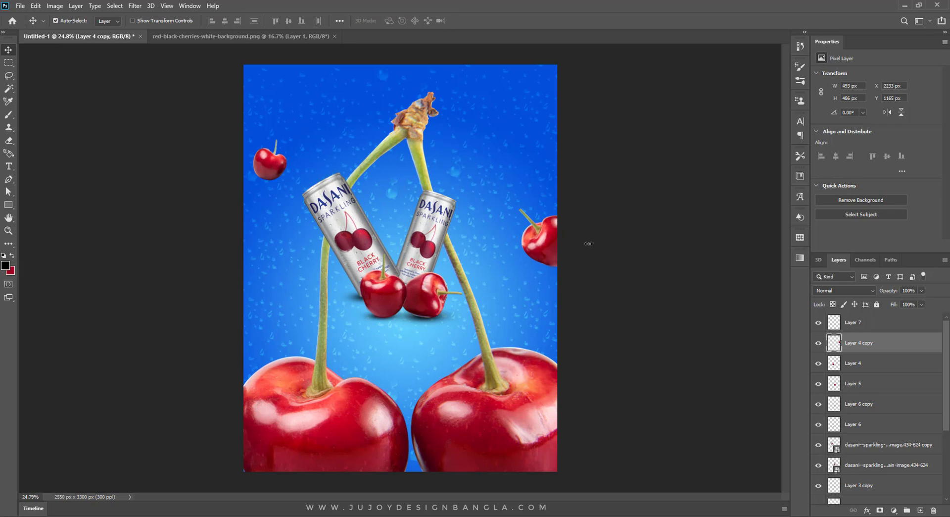
Tilt the small top-left cherry slightly.
{"action": "left_click", "coordinate": [278, 171]}
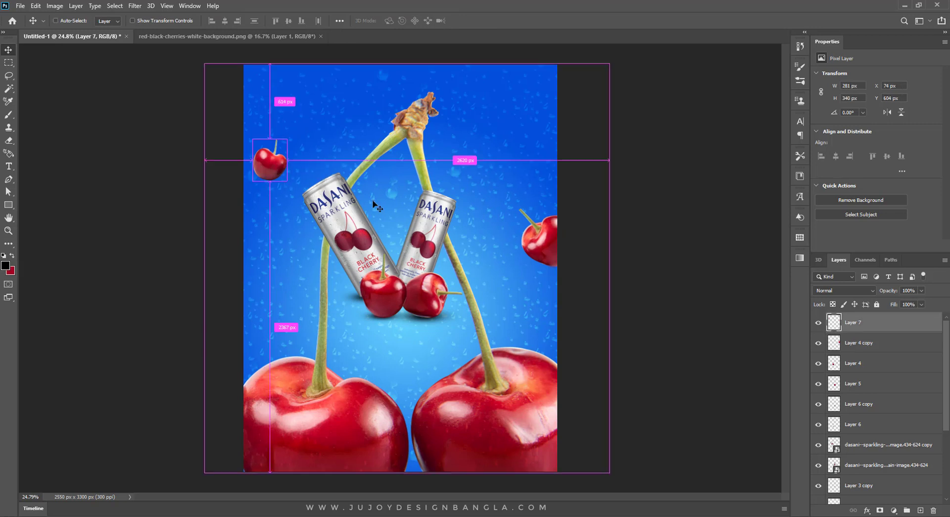
{"action": "key", "text": "ctrl+t"}
{"action": "left_click_drag", "start_coordinate": [320, 134], "coordinate": [326, 150]}
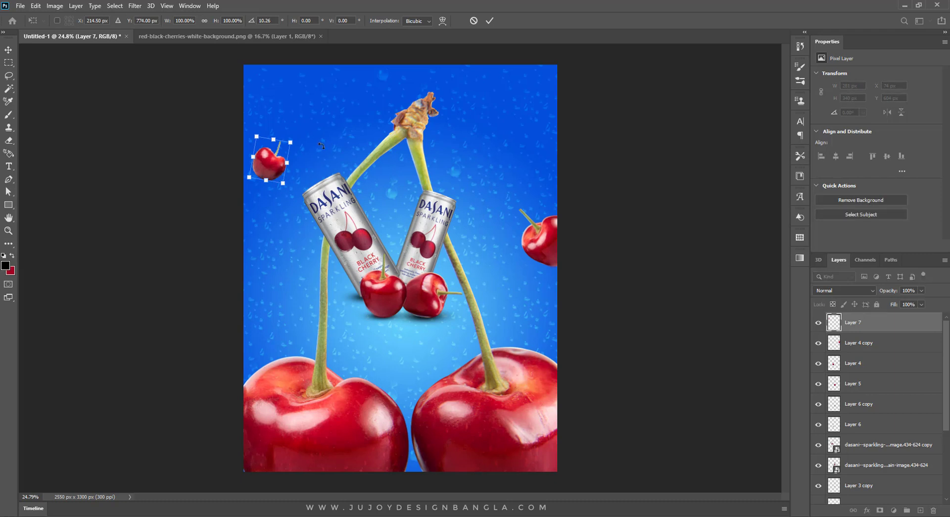
{"action": "key", "text": "Return"}
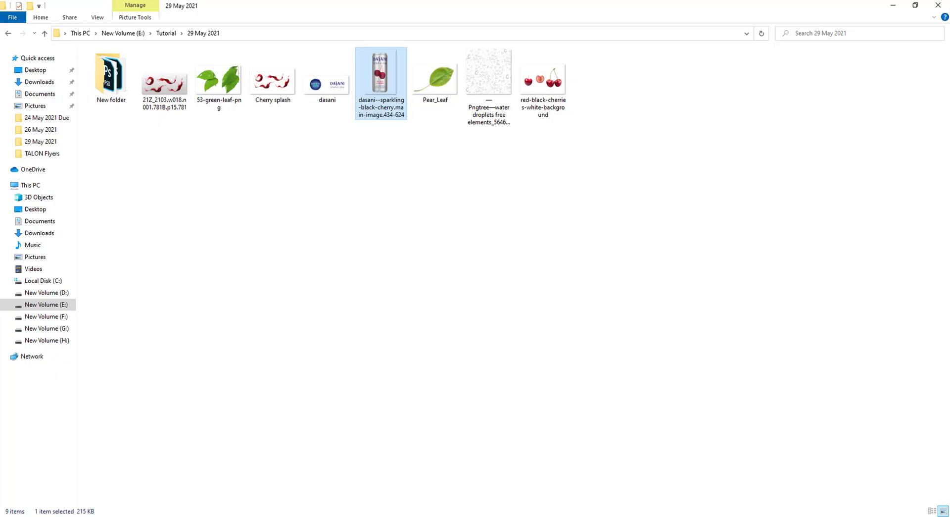
Drag the Cherry splash image from File Explorer onto Photoshop's taskbar icon.
{"action": "left_click", "coordinate": [276, 93]}
{"action": "mouse_move", "coordinate": [272, 88]}
{"action": "left_mouse_down"}
{"action": "mouse_move", "coordinate": [443, 23]}
{"action": "mouse_move", "coordinate": [493, 18]}
{"action": "left_mouse_up"}
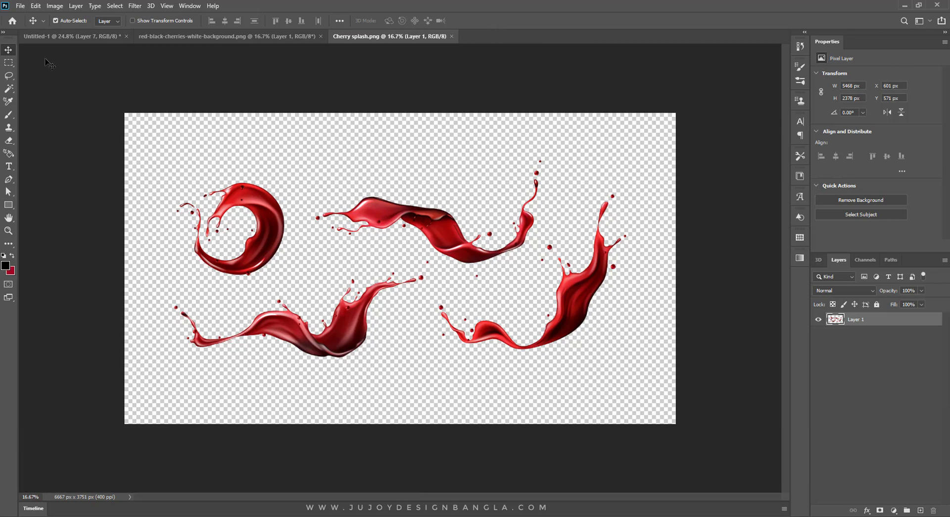
Lasso the right red splash and drag it into the poster as Layer 8 across the cans.
{"action": "left_click", "coordinate": [8, 75]}
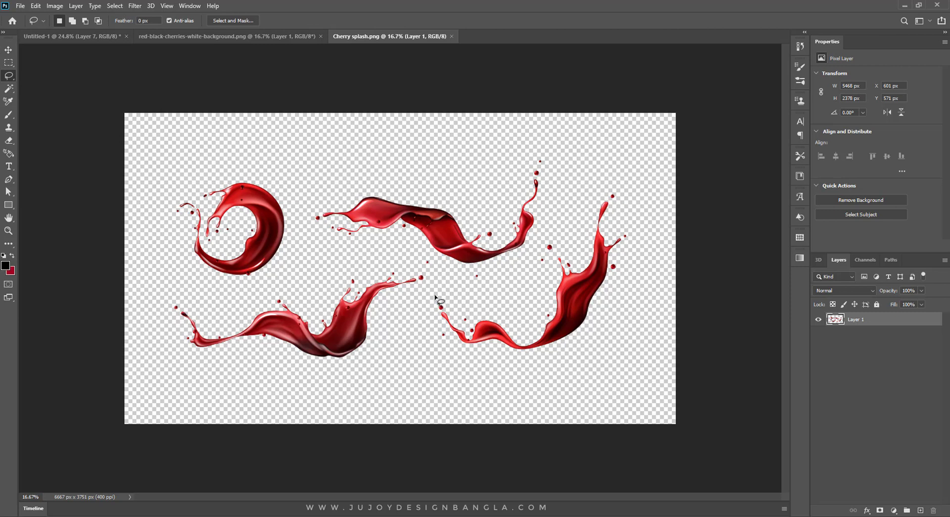
{"action": "mouse_move", "coordinate": [433, 293]}
{"action": "left_mouse_down"}
{"action": "mouse_move", "coordinate": [628, 172]}
{"action": "mouse_move", "coordinate": [434, 293]}
{"action": "left_mouse_up"}
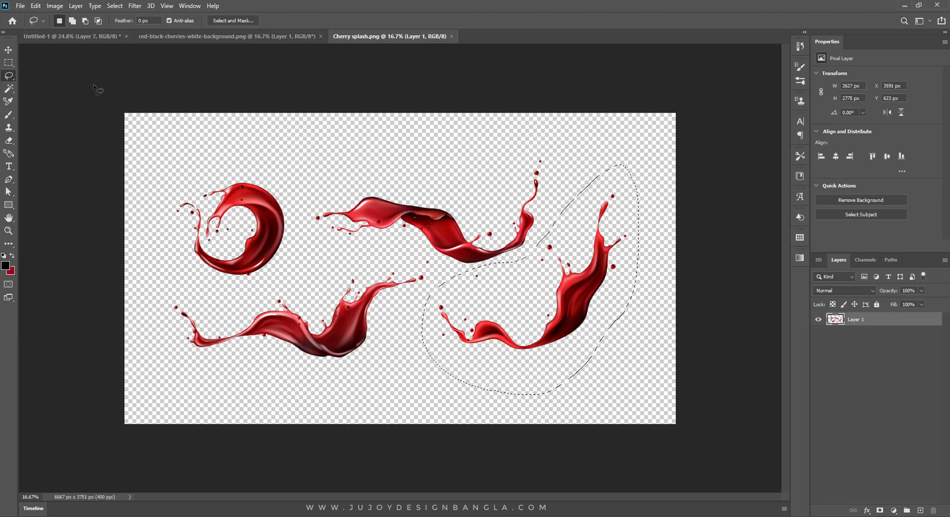
{"action": "left_click", "coordinate": [9, 50]}
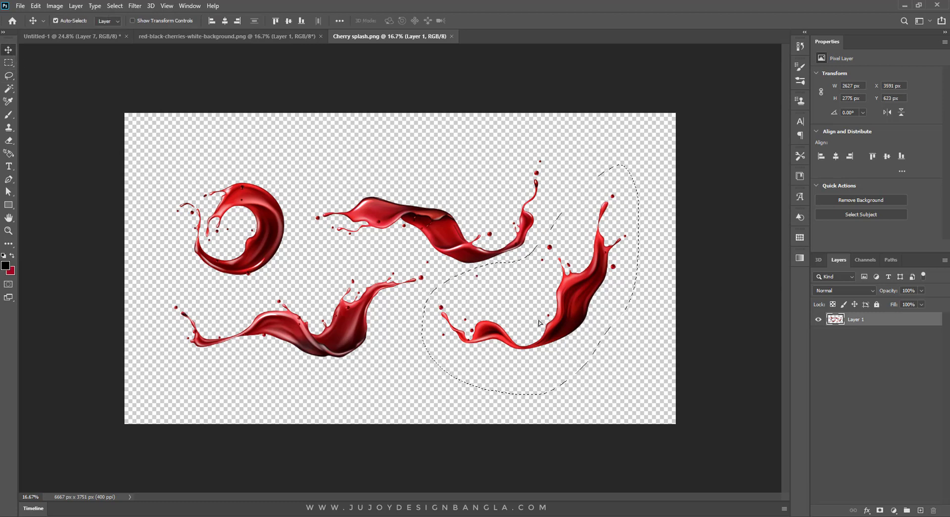
{"action": "mouse_move", "coordinate": [572, 295]}
{"action": "left_mouse_down"}
{"action": "mouse_move", "coordinate": [513, 305]}
{"action": "mouse_move", "coordinate": [104, 68]}
{"action": "mouse_move", "coordinate": [371, 233]}
{"action": "mouse_move", "coordinate": [452, 245]}
{"action": "left_mouse_up"}
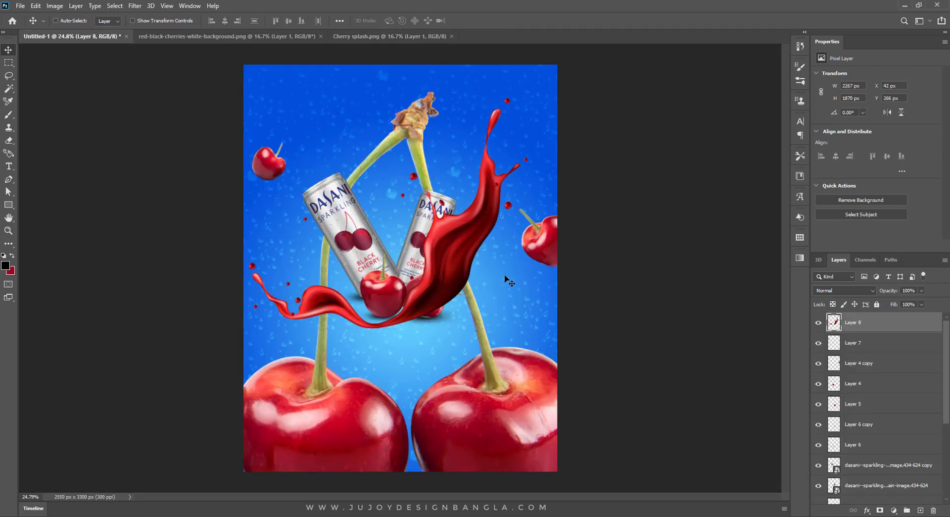
Rotate the red splash about 23° clockwise and shift it right across the cans.
{"action": "key", "text": "ctrl+t"}
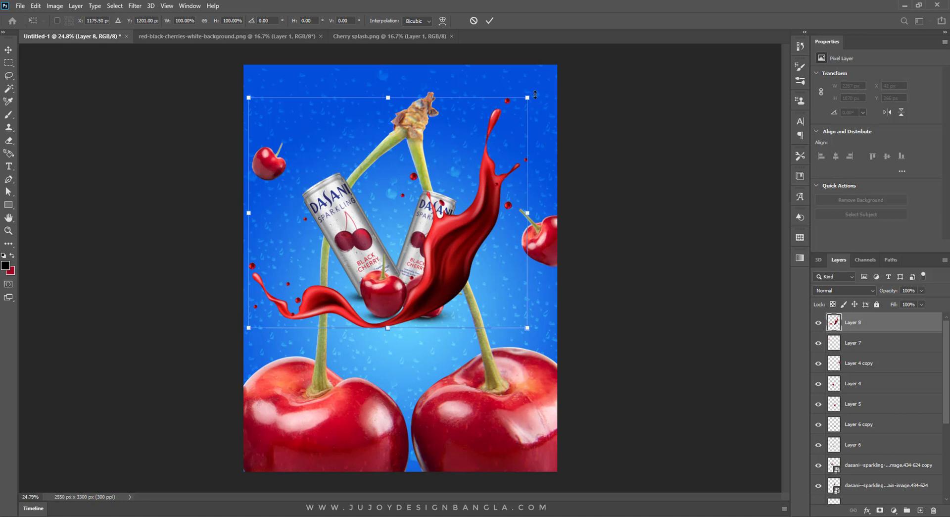
{"action": "mouse_move", "coordinate": [535, 95]}
{"action": "left_mouse_down"}
{"action": "mouse_move", "coordinate": [561, 159]}
{"action": "mouse_move", "coordinate": [548, 162]}
{"action": "left_mouse_up"}
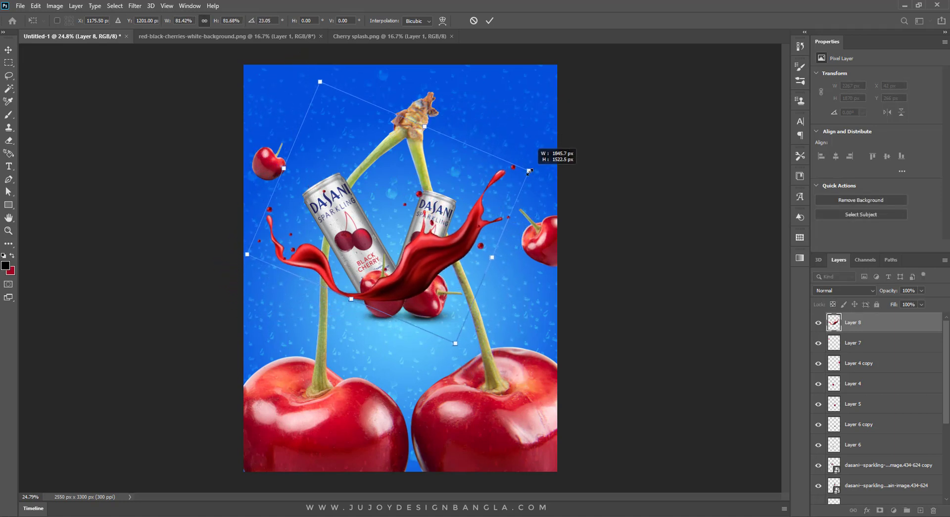
{"action": "left_click_drag", "start_coordinate": [490, 240], "coordinate": [509, 239]}
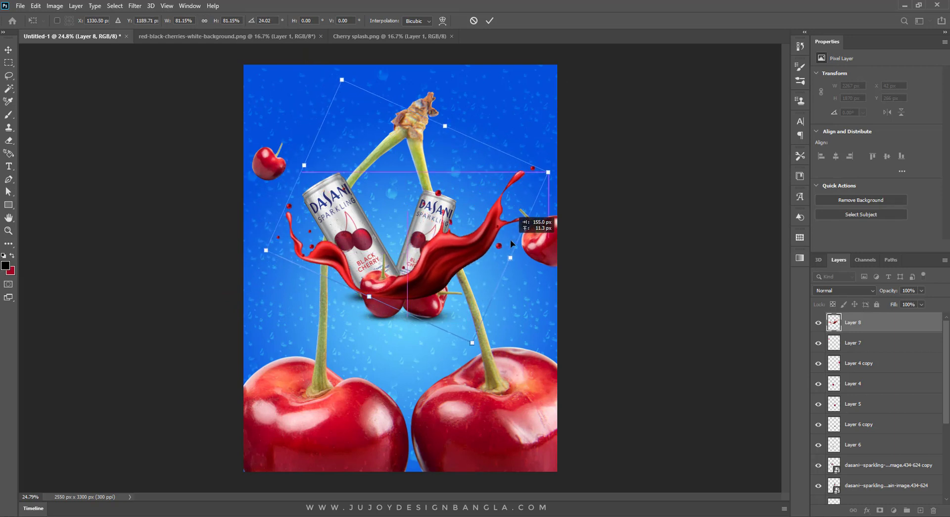
{"action": "key", "text": "Return"}
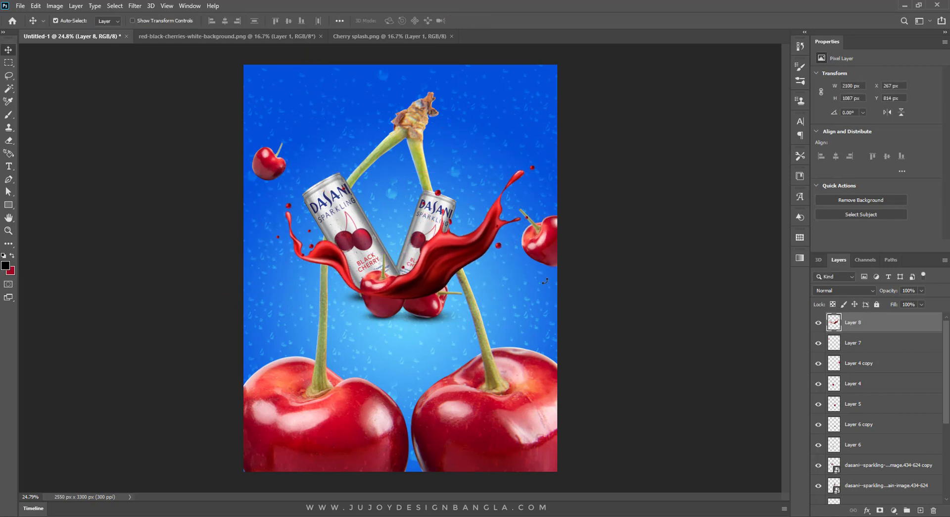
Move Layer 8 below both dasani-sparkling can layers in the Layers panel.
{"action": "left_click_drag", "start_coordinate": [901, 325], "coordinate": [891, 447]}
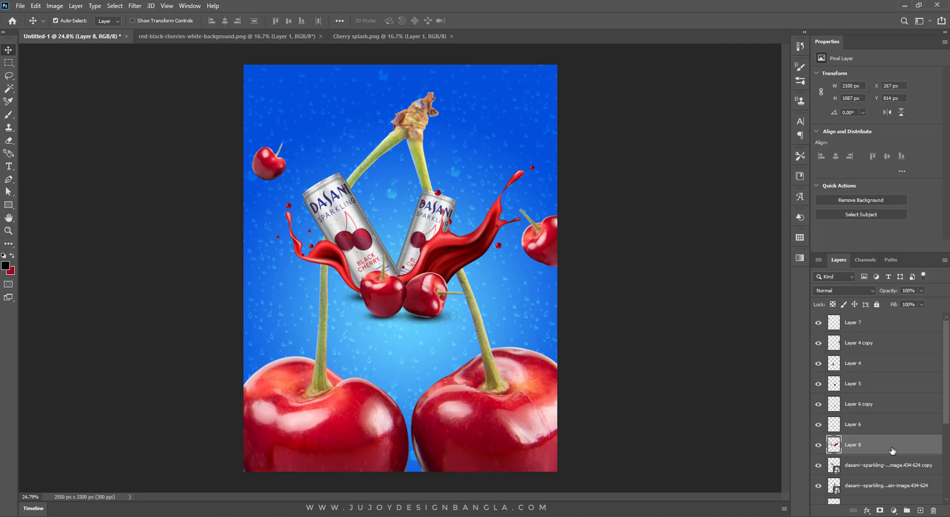
{"action": "scroll", "coordinate": [892, 450], "scroll_direction": "down", "scroll_amount": 3}
{"action": "mouse_move", "coordinate": [885, 393]}
{"action": "left_mouse_down"}
{"action": "mouse_move", "coordinate": [887, 428]}
{"action": "mouse_move", "coordinate": [883, 398]}
{"action": "left_mouse_up"}
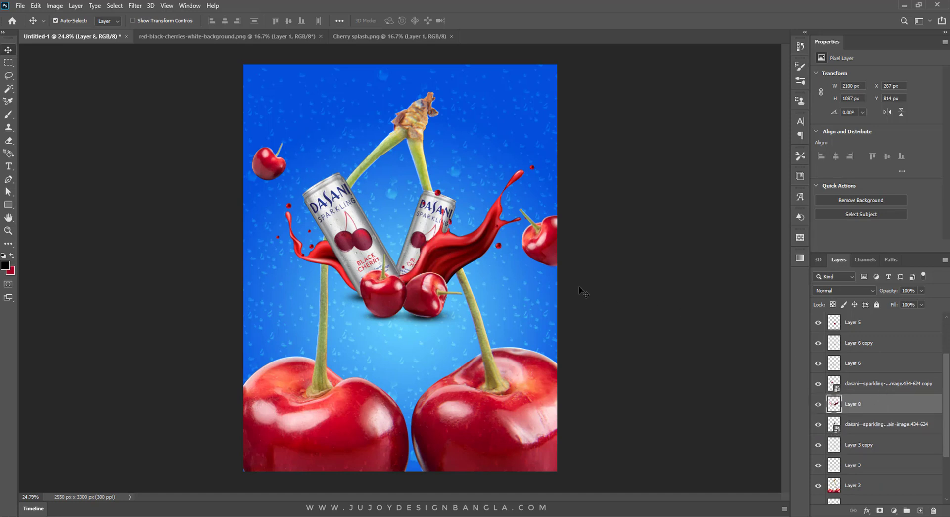
{"action": "scroll", "coordinate": [528, 271], "scroll_direction": "up", "scroll_amount": 2}
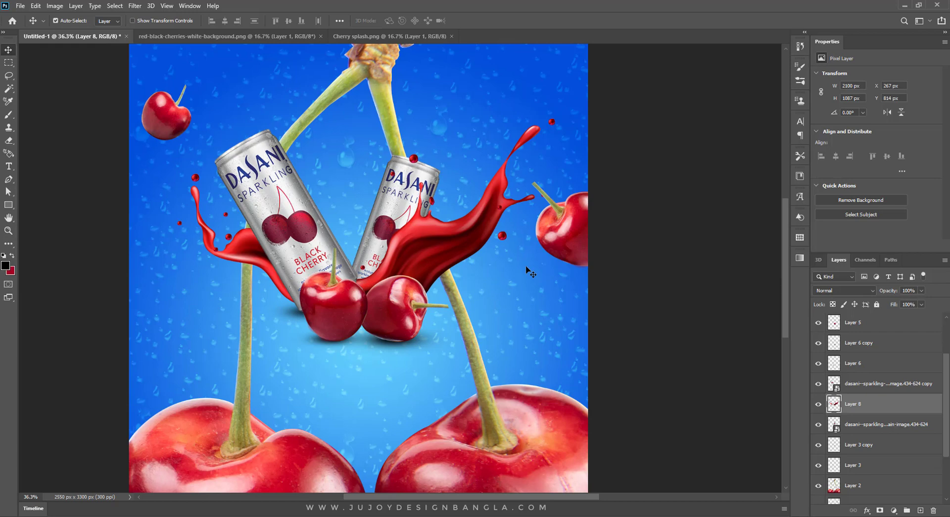
{"action": "scroll", "coordinate": [529, 271], "scroll_direction": "down", "scroll_amount": 2}
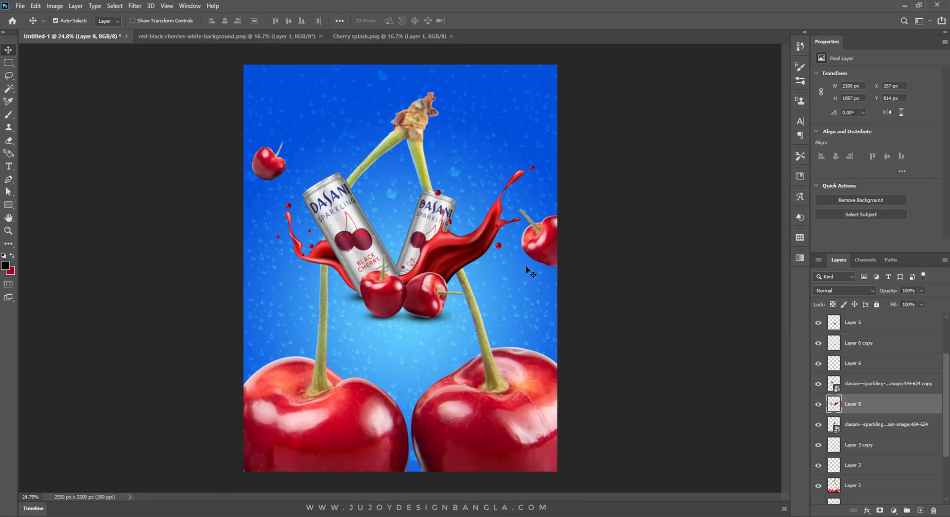
{"action": "left_click_drag", "start_coordinate": [903, 414], "coordinate": [903, 434]}
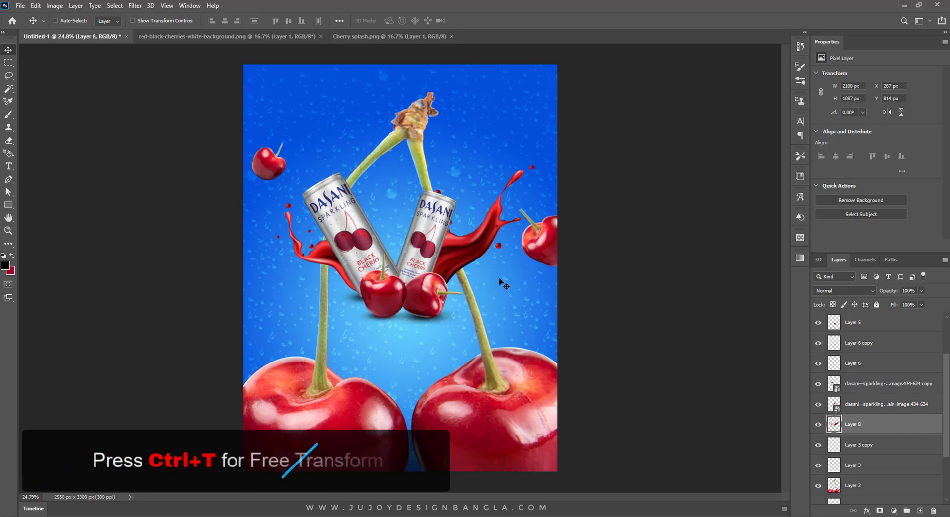
Tilt the splash to about -14°, shift it left, and enlarge it to about 107%.
{"action": "key", "text": "ctrl+t"}
{"action": "left_click_drag", "start_coordinate": [531, 145], "coordinate": [505, 115]}
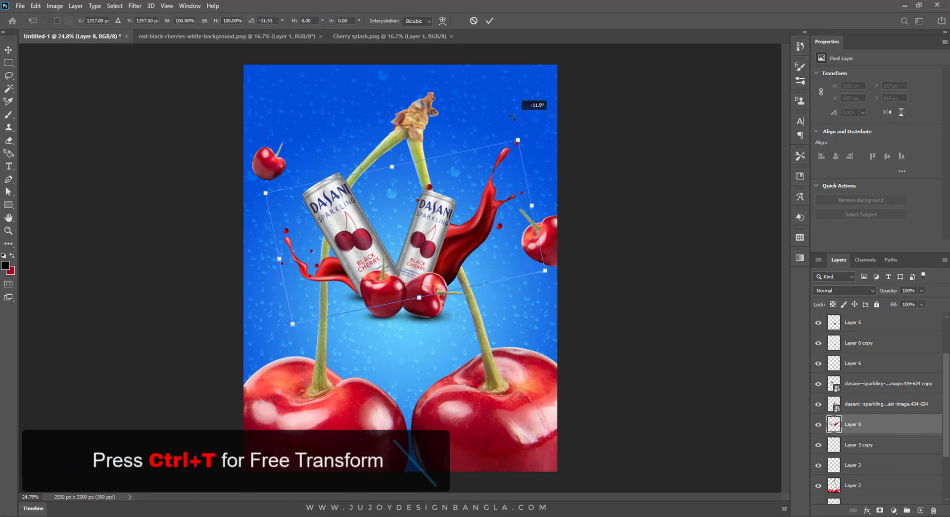
{"action": "left_click_drag", "start_coordinate": [482, 187], "coordinate": [470, 190]}
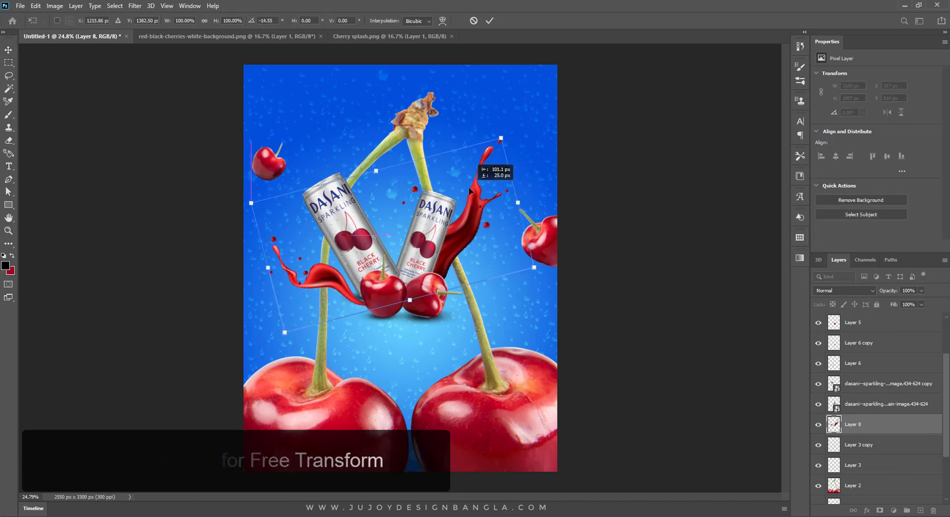
{"action": "left_click_drag", "start_coordinate": [501, 137], "coordinate": [508, 132]}
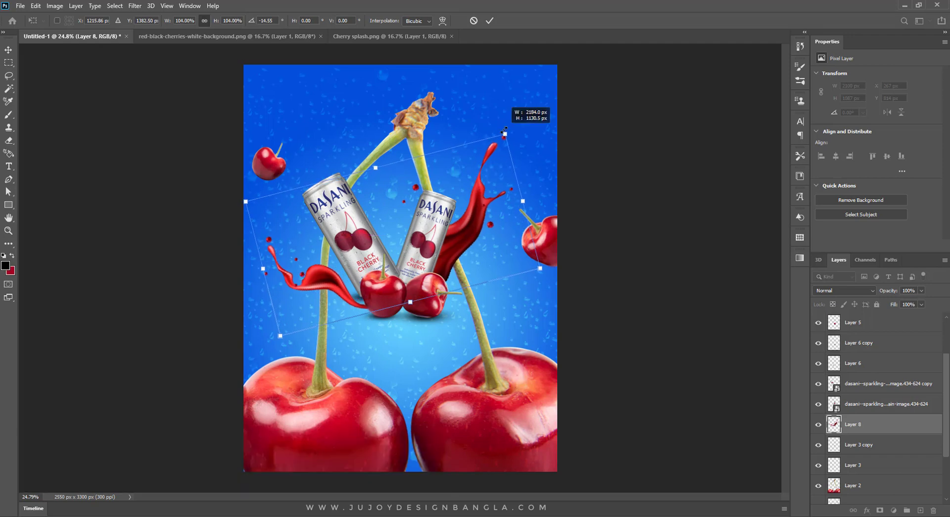
{"action": "scroll", "coordinate": [341, 279], "scroll_direction": "up", "scroll_amount": 1}
{"action": "scroll", "coordinate": [340, 279], "scroll_direction": "up", "scroll_amount": 1}
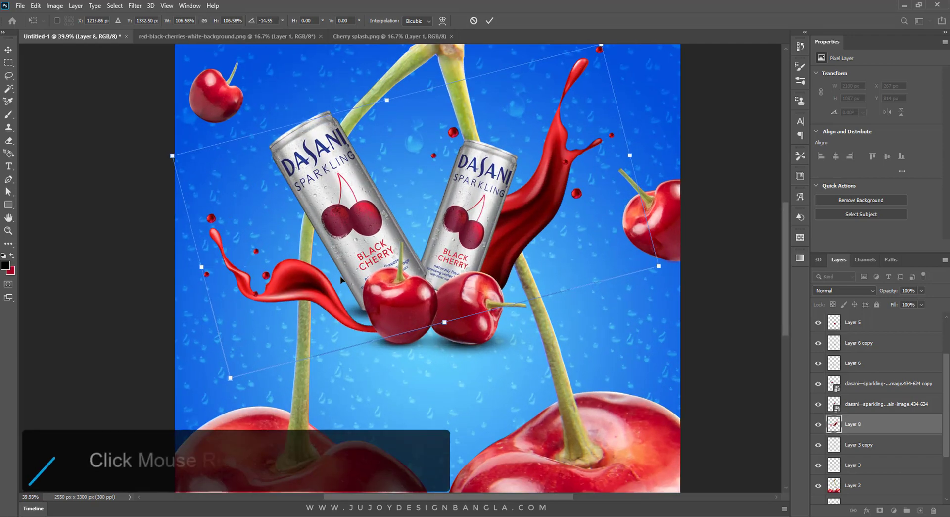
{"action": "scroll", "coordinate": [340, 277], "scroll_direction": "up", "scroll_amount": 1}
Warp the splash, curving its left tail upward and bending its ribbons around the cans.
{"action": "right_click", "coordinate": [337, 251]}
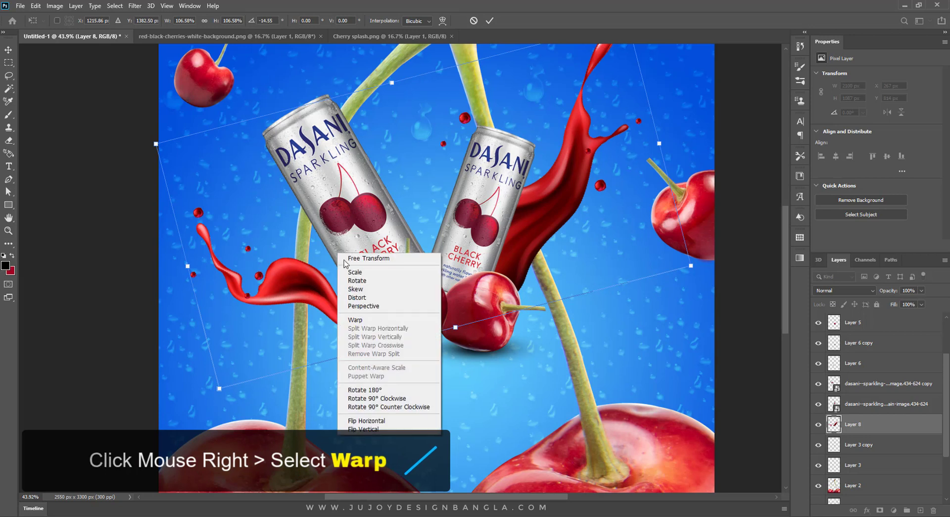
{"action": "left_click", "coordinate": [365, 321]}
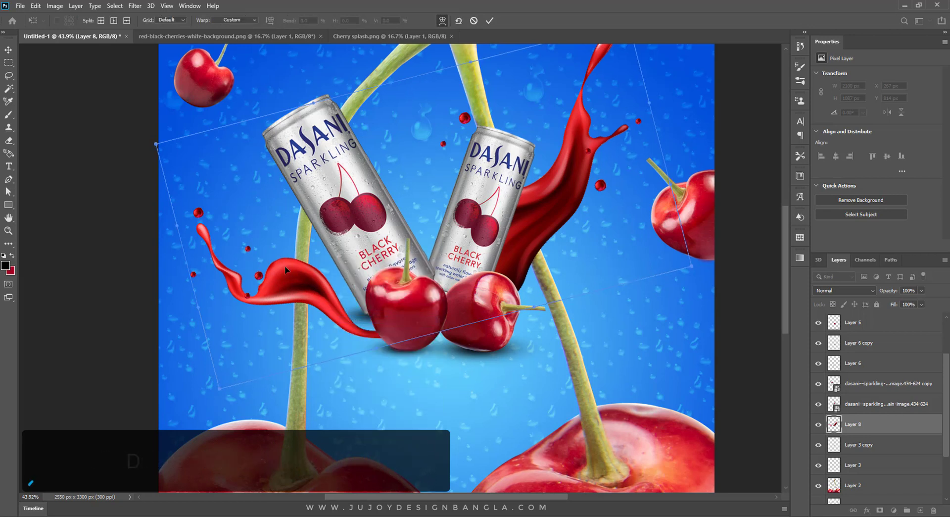
{"action": "mouse_move", "coordinate": [283, 272]}
{"action": "left_mouse_down"}
{"action": "mouse_move", "coordinate": [296, 246]}
{"action": "mouse_move", "coordinate": [287, 248]}
{"action": "left_mouse_up"}
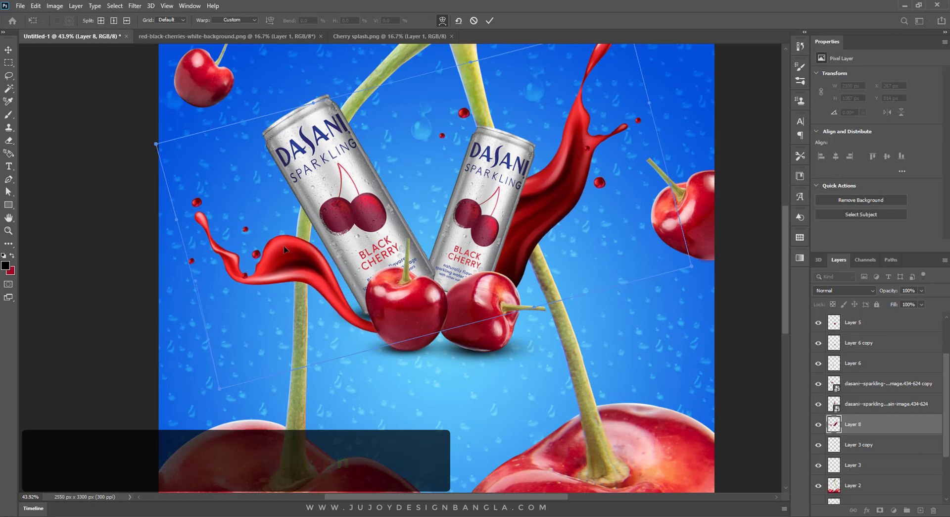
{"action": "left_click_drag", "start_coordinate": [155, 144], "coordinate": [144, 120]}
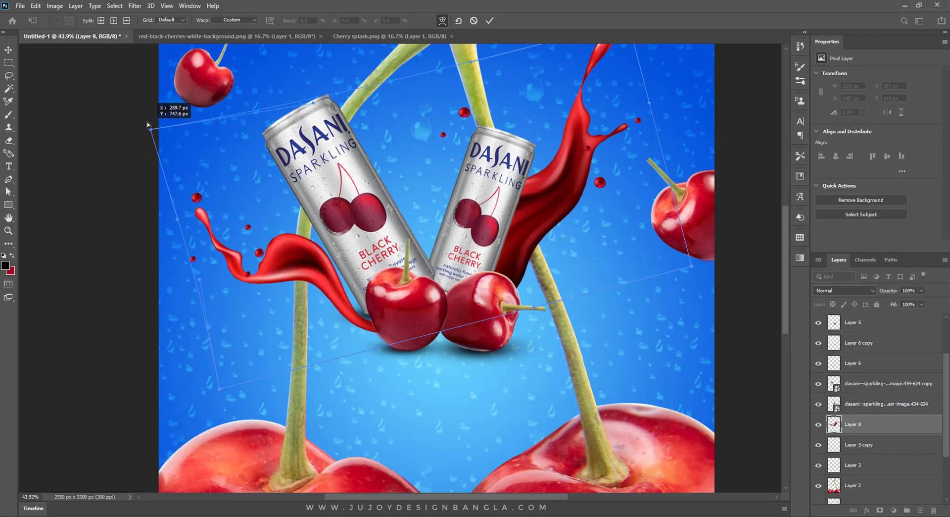
{"action": "left_click_drag", "start_coordinate": [227, 264], "coordinate": [250, 245]}
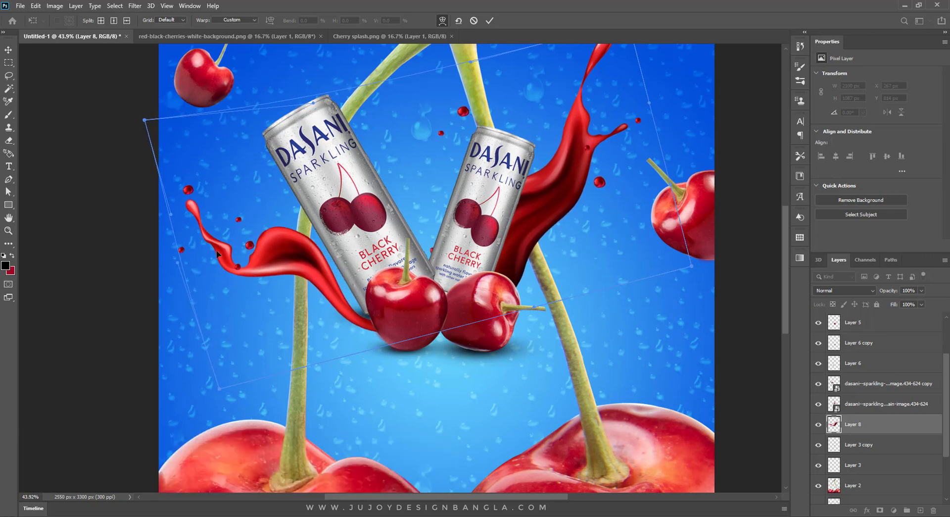
{"action": "scroll", "coordinate": [471, 252], "scroll_direction": "down", "scroll_amount": 1}
{"action": "scroll", "coordinate": [472, 253], "scroll_direction": "down", "scroll_amount": 1}
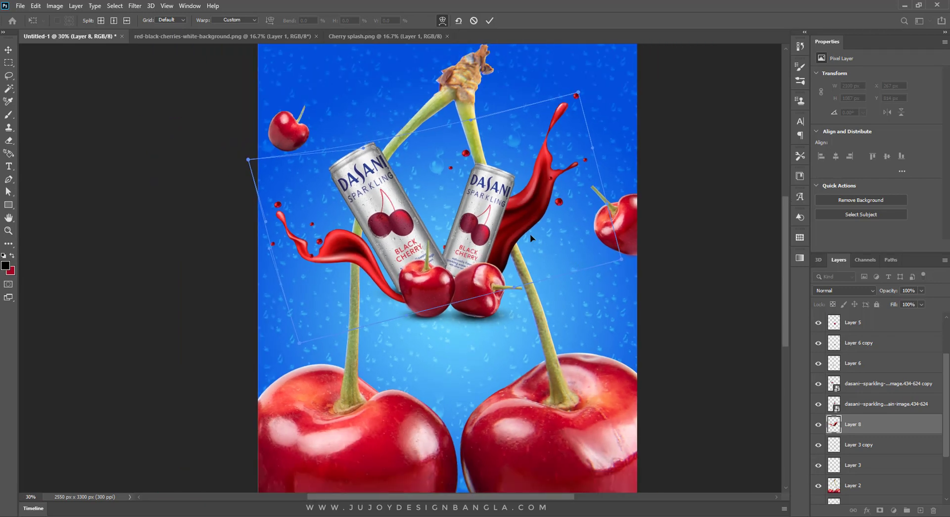
{"action": "left_click_drag", "start_coordinate": [530, 230], "coordinate": [523, 241]}
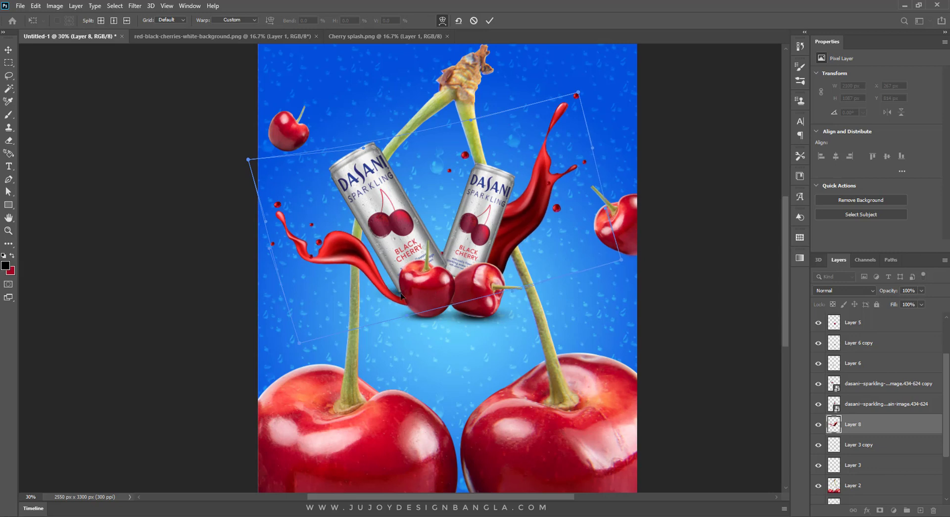
{"action": "left_click_drag", "start_coordinate": [387, 297], "coordinate": [388, 291]}
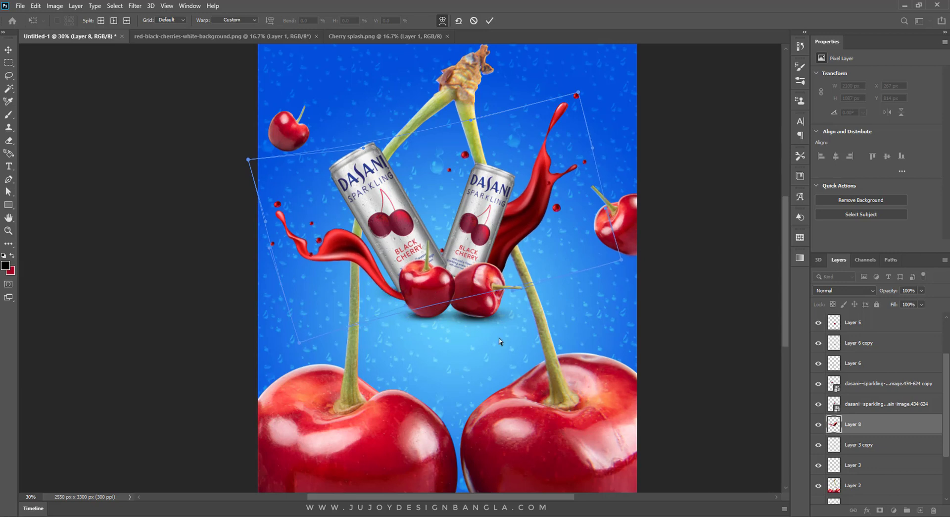
{"action": "scroll", "coordinate": [529, 343], "scroll_direction": "down", "scroll_amount": 2}
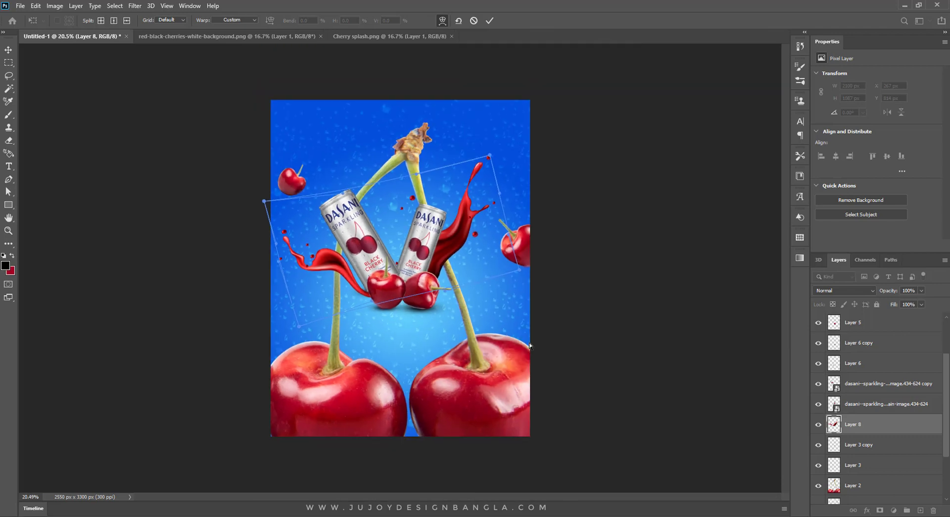
Apply the splash warp and drag the dasani logo PNG from File Explorer into Photoshop.
{"action": "key", "text": "Return"}
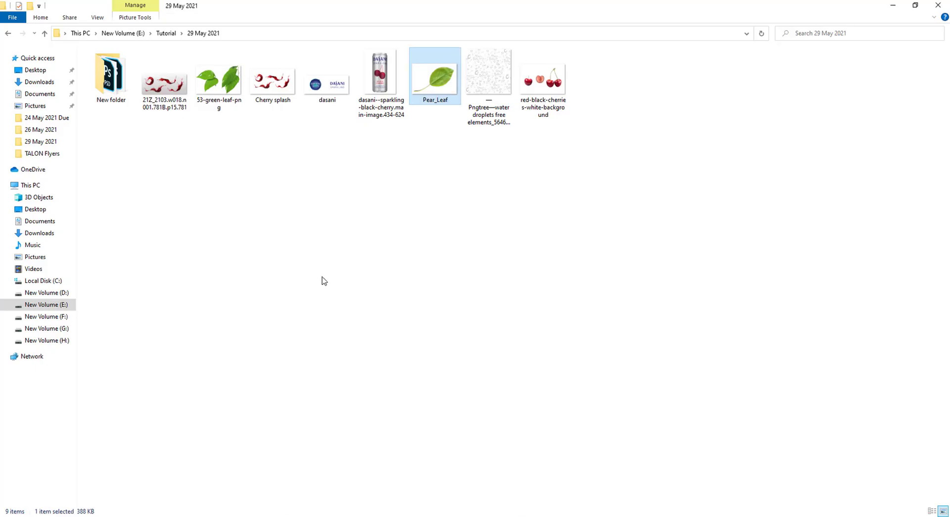
{"action": "left_click_drag", "start_coordinate": [337, 85], "coordinate": [313, 445]}
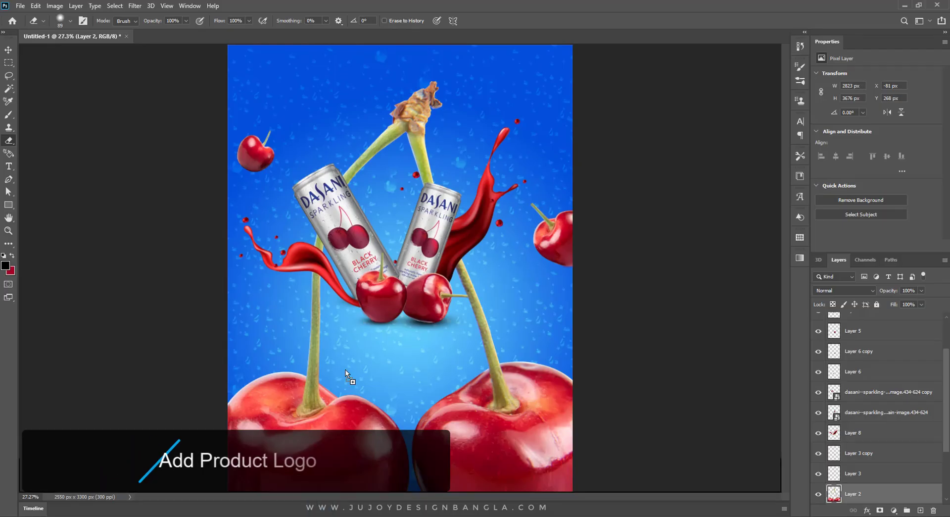
{"action": "left_click_drag", "start_coordinate": [314, 445], "coordinate": [595, 14]}
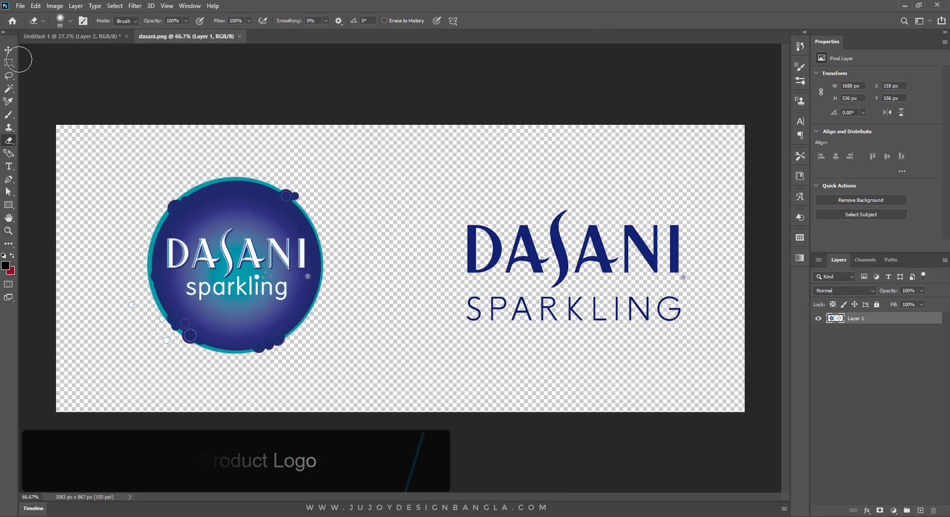
Select the DASANI SPARKLING wordmark in dasani.png and move it into the flyer document.
{"action": "left_click", "coordinate": [8, 63]}
{"action": "mouse_move", "coordinate": [443, 179]}
{"action": "left_mouse_down"}
{"action": "mouse_move", "coordinate": [743, 349]}
{"action": "mouse_move", "coordinate": [722, 356]}
{"action": "left_mouse_up"}
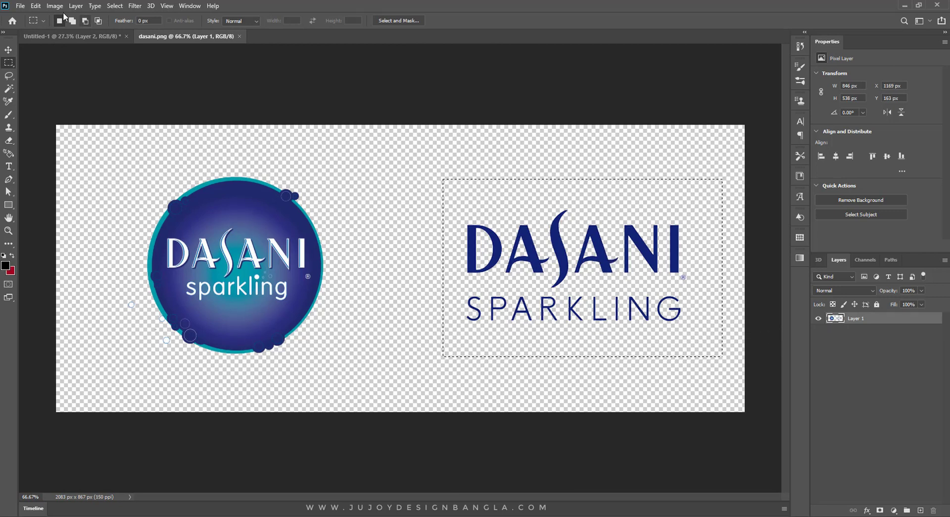
{"action": "key", "text": "v"}
{"action": "mouse_move", "coordinate": [559, 249]}
{"action": "left_mouse_down"}
{"action": "mouse_move", "coordinate": [498, 255]}
{"action": "mouse_move", "coordinate": [118, 38]}
{"action": "mouse_move", "coordinate": [307, 96]}
{"action": "mouse_move", "coordinate": [300, 87]}
{"action": "left_mouse_up"}
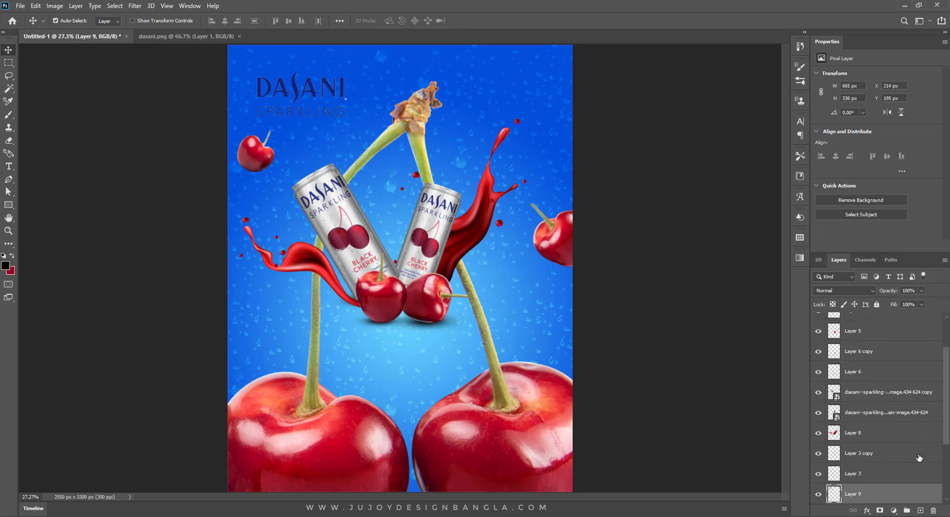
Give the wordmark layer a white Color Overlay layer style.
{"action": "right_click", "coordinate": [912, 495]}
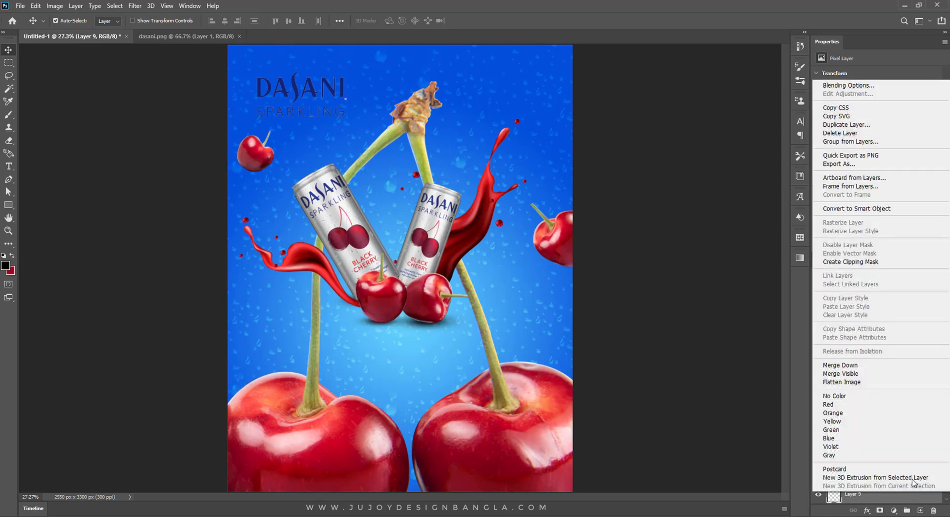
{"action": "left_click", "coordinate": [874, 89]}
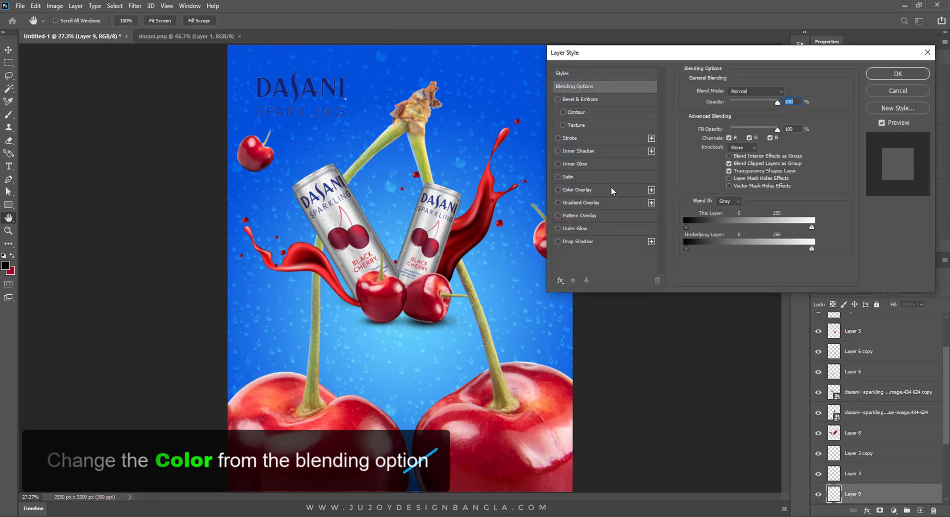
{"action": "left_click", "coordinate": [611, 189]}
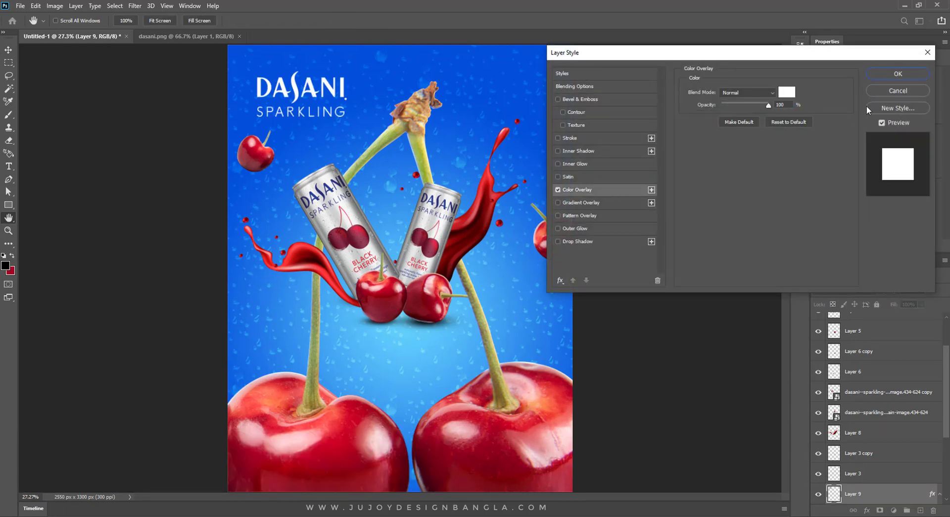
{"action": "left_click", "coordinate": [895, 77]}
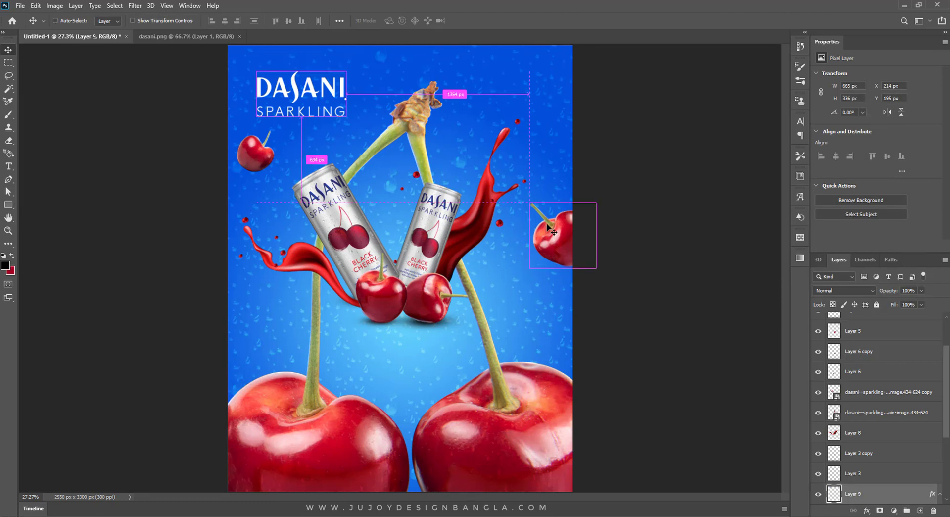
Shrink the white wordmark to about 81% and return to the dasani.png document.
{"action": "key", "text": "ctrl+t"}
{"action": "left_click_drag", "start_coordinate": [346, 70], "coordinate": [329, 84]}
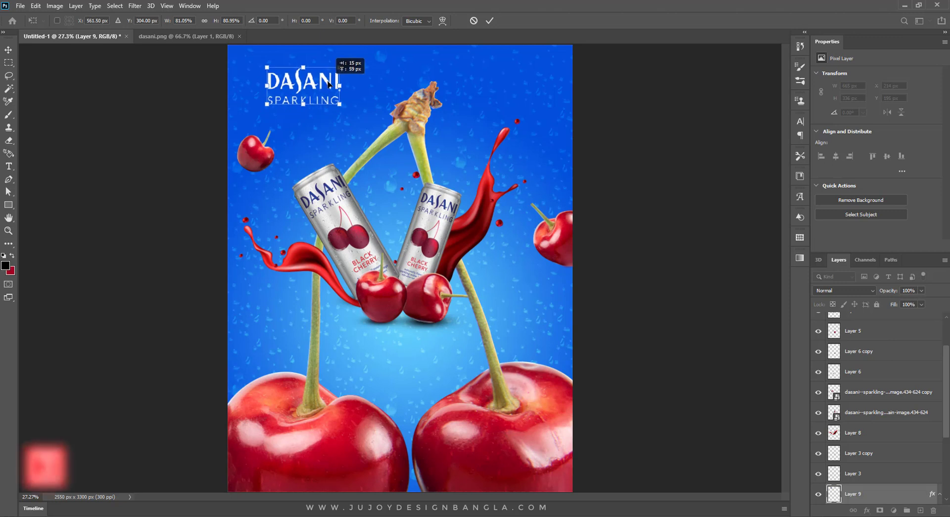
{"action": "key", "text": "Return"}
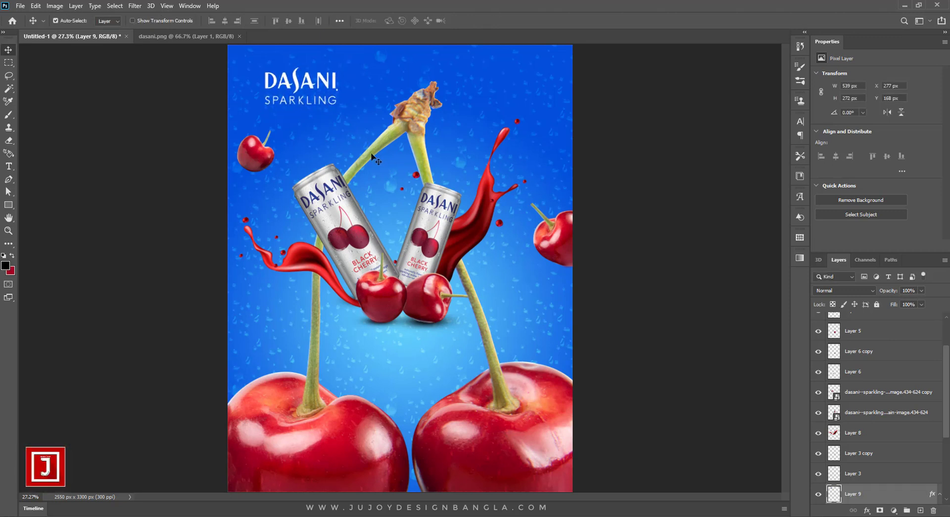
{"action": "left_click", "coordinate": [185, 36]}
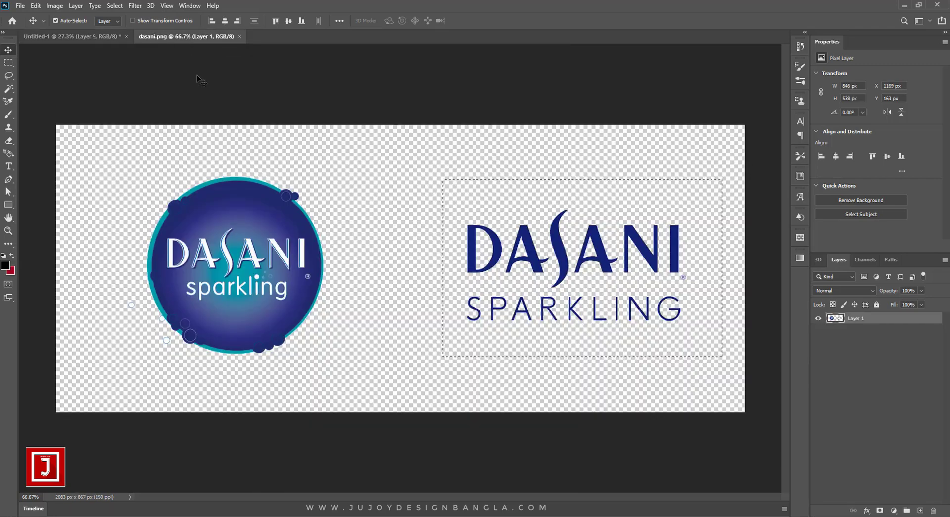
{"action": "left_click", "coordinate": [9, 63]}
Copy the round Dasani sparkling badge from dasani.png into the poster.
{"action": "left_click_drag", "start_coordinate": [105, 154], "coordinate": [350, 385]}
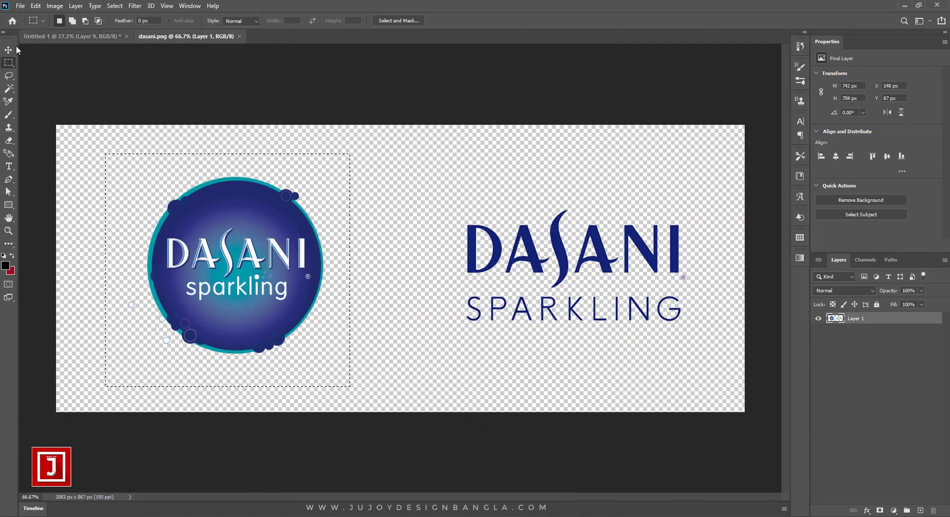
{"action": "key", "text": "v"}
{"action": "mouse_move", "coordinate": [203, 187]}
{"action": "left_mouse_down"}
{"action": "mouse_move", "coordinate": [116, 40]}
{"action": "mouse_move", "coordinate": [458, 111]}
{"action": "left_mouse_up"}
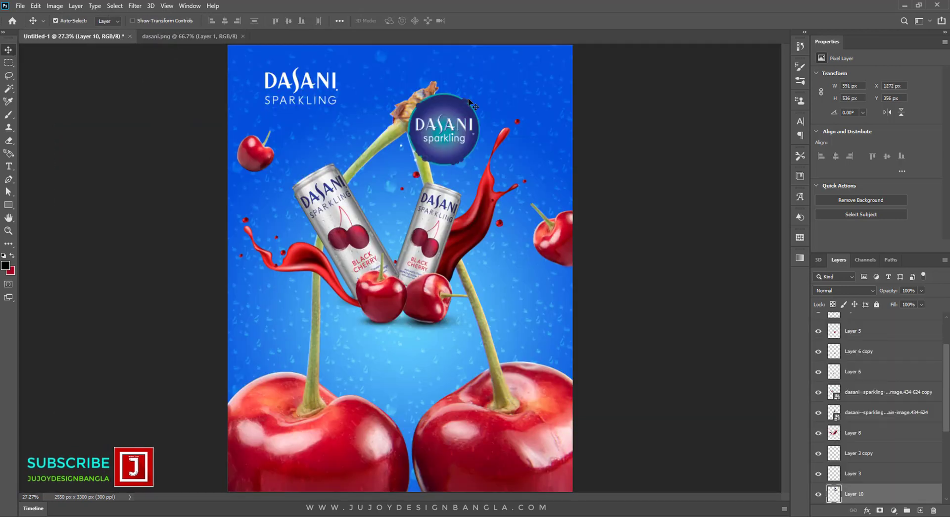
Shrink the badge, place it bottom-right over the large cherry, and close dasani.png.
{"action": "key", "text": "ctrl+t"}
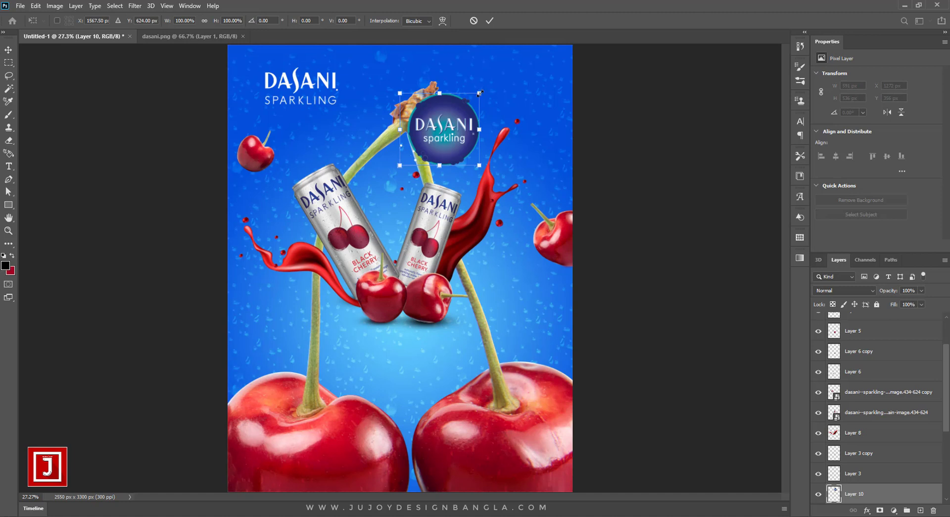
{"action": "mouse_move", "coordinate": [479, 92]}
{"action": "left_mouse_down"}
{"action": "mouse_move", "coordinate": [460, 121]}
{"action": "mouse_move", "coordinate": [529, 88]}
{"action": "mouse_move", "coordinate": [279, 470]}
{"action": "mouse_move", "coordinate": [540, 465]}
{"action": "left_mouse_up"}
{"action": "key", "text": "Return"}
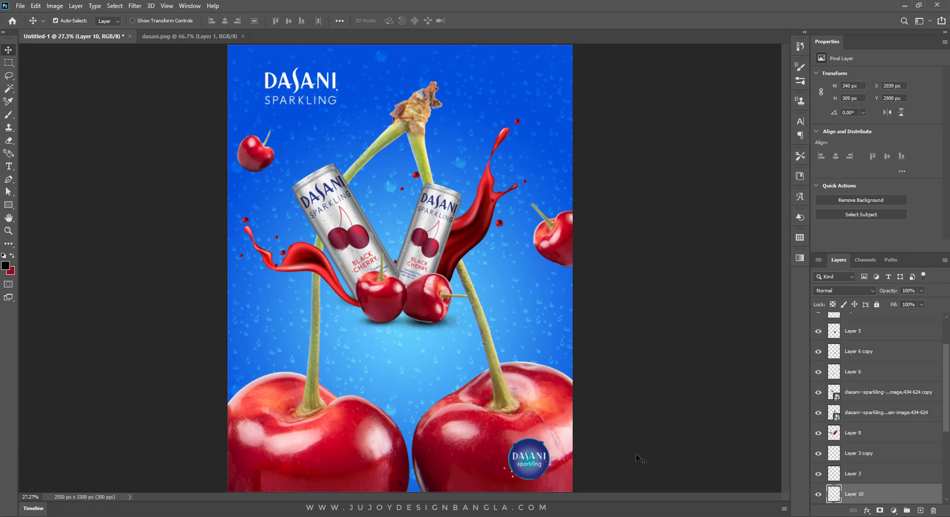
{"action": "key", "text": "Down"}
{"action": "key", "text": "Down"}
{"action": "key", "text": "Down"}
{"action": "key", "text": "Down"}
{"action": "key", "text": "Down"}
{"action": "key", "text": "Down"}
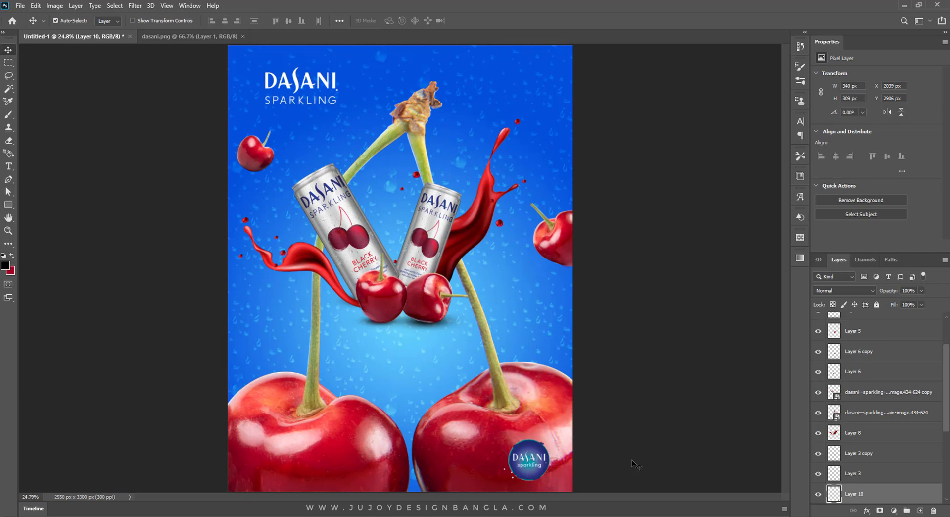
{"action": "scroll", "coordinate": [631, 459], "scroll_direction": "down", "scroll_amount": 1}
{"action": "left_click", "coordinate": [242, 36]}
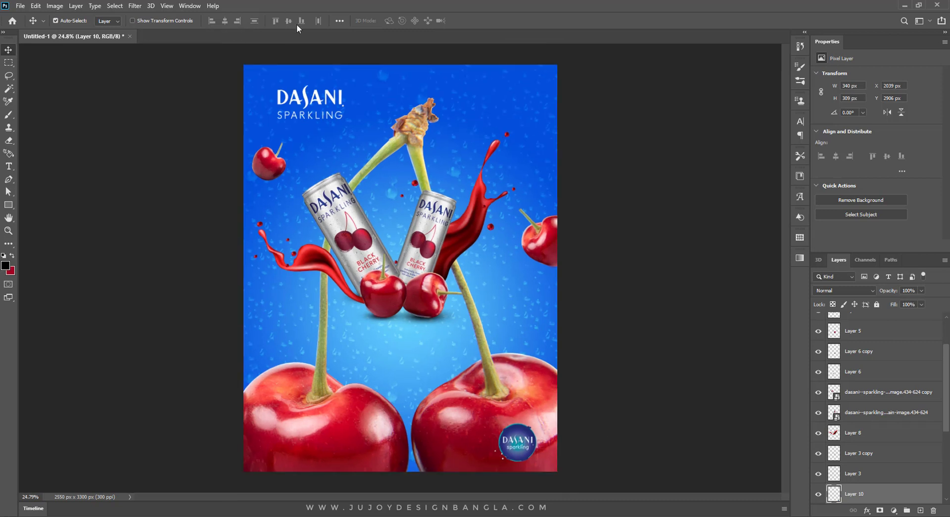
Duplicate the splash layer, flip the copy horizontally and rotate it about -161° around the cans.
{"action": "left_click", "coordinate": [462, 229]}
{"action": "key", "text": "ctrl+j"}
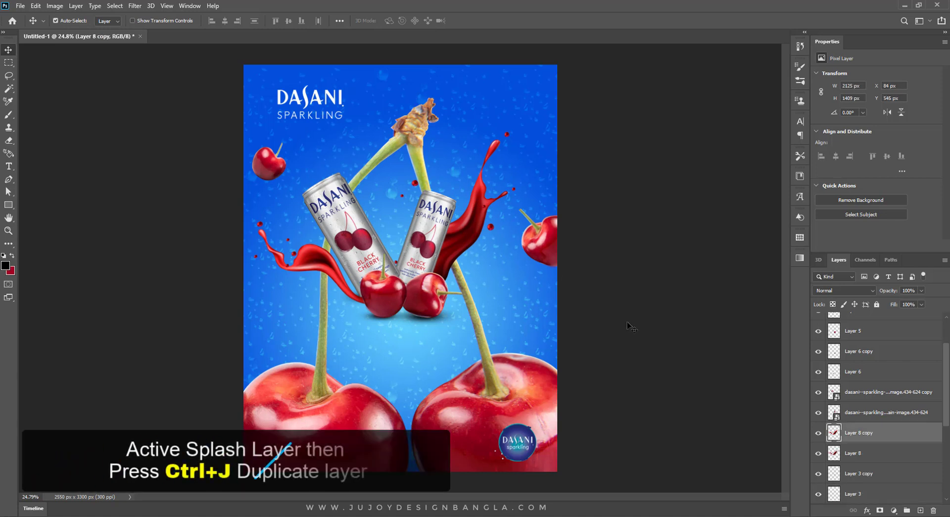
{"action": "key", "text": "ctrl+t"}
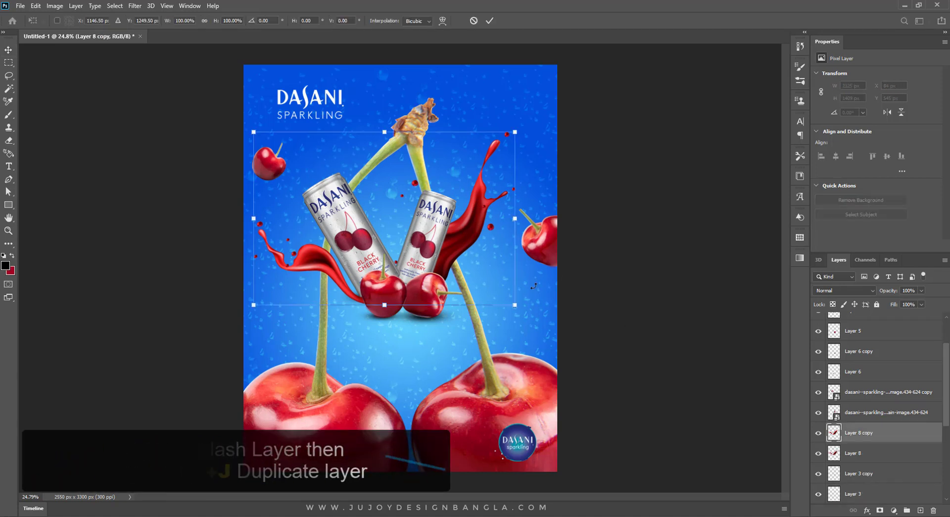
{"action": "right_click", "coordinate": [445, 237]}
{"action": "left_click", "coordinate": [481, 392]}
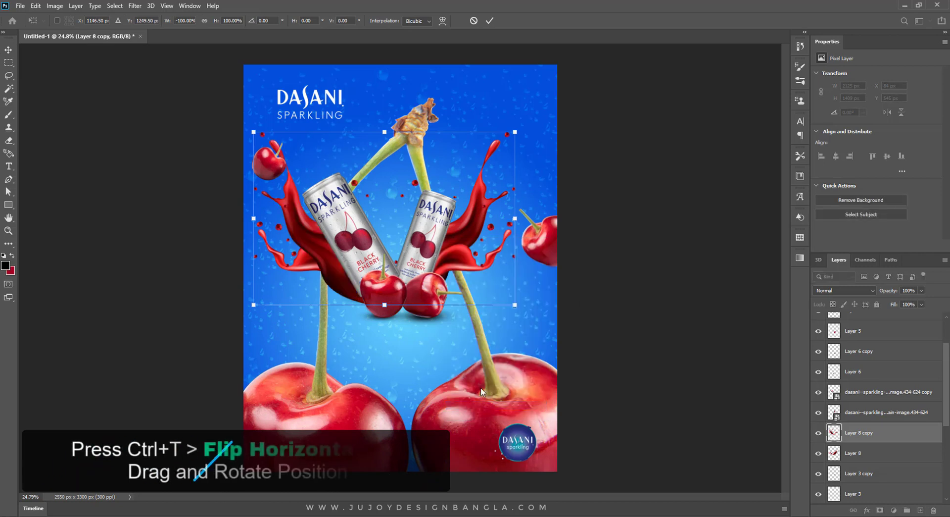
{"action": "left_click_drag", "start_coordinate": [458, 260], "coordinate": [505, 247]}
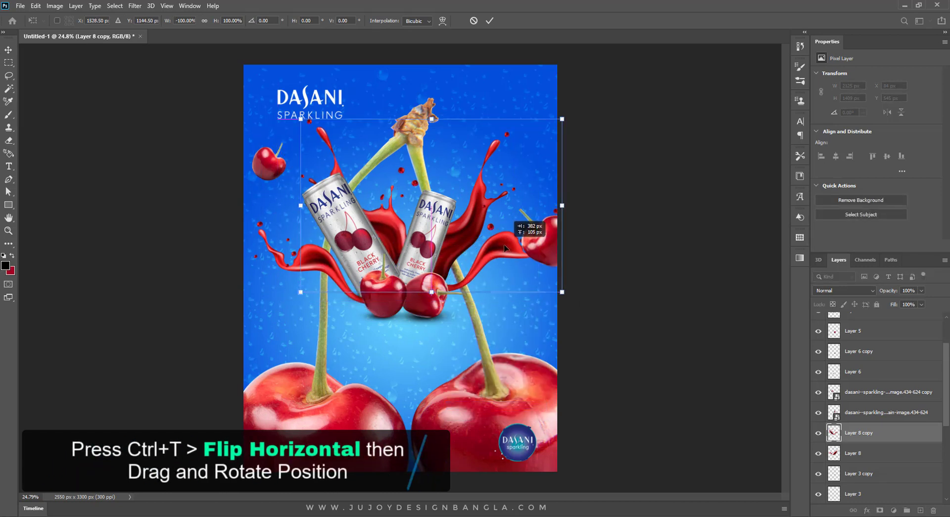
{"action": "left_click_drag", "start_coordinate": [504, 247], "coordinate": [504, 242]}
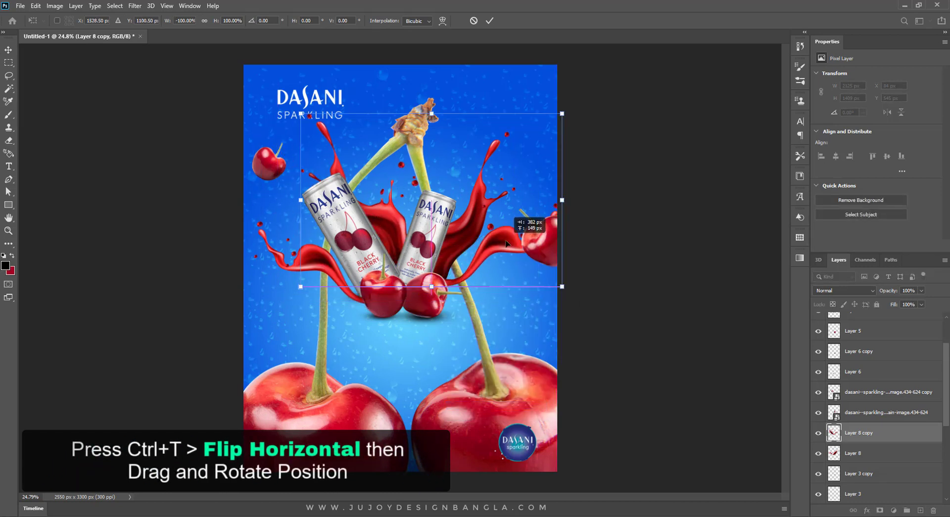
{"action": "left_click_drag", "start_coordinate": [582, 204], "coordinate": [575, 245]}
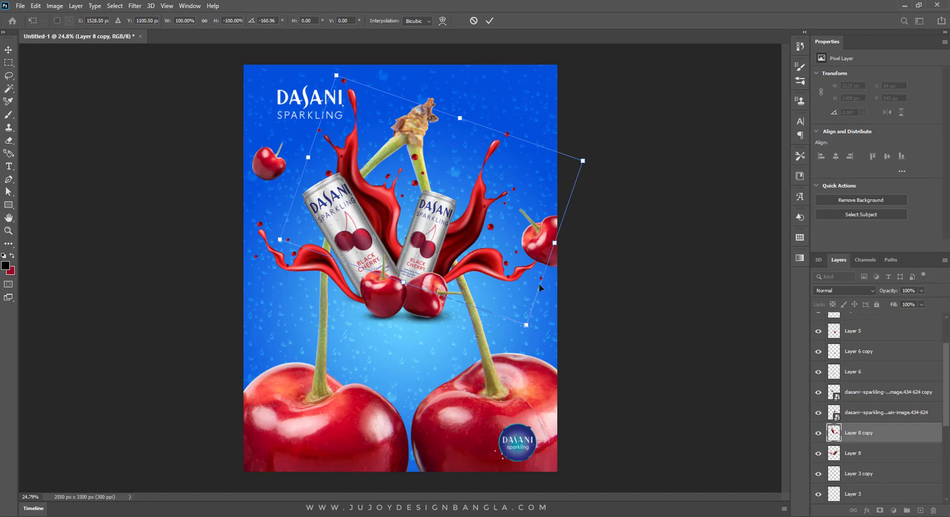
{"action": "key", "text": "Return"}
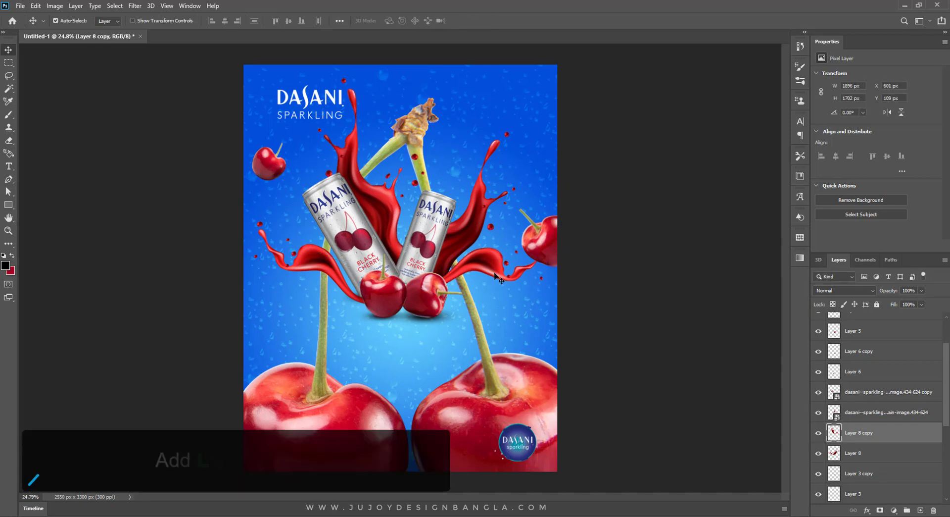
Add a layer mask to Layer 8 copy and paint out its unwanted splash area.
{"action": "scroll", "coordinate": [495, 277], "scroll_direction": "up", "scroll_amount": 2}
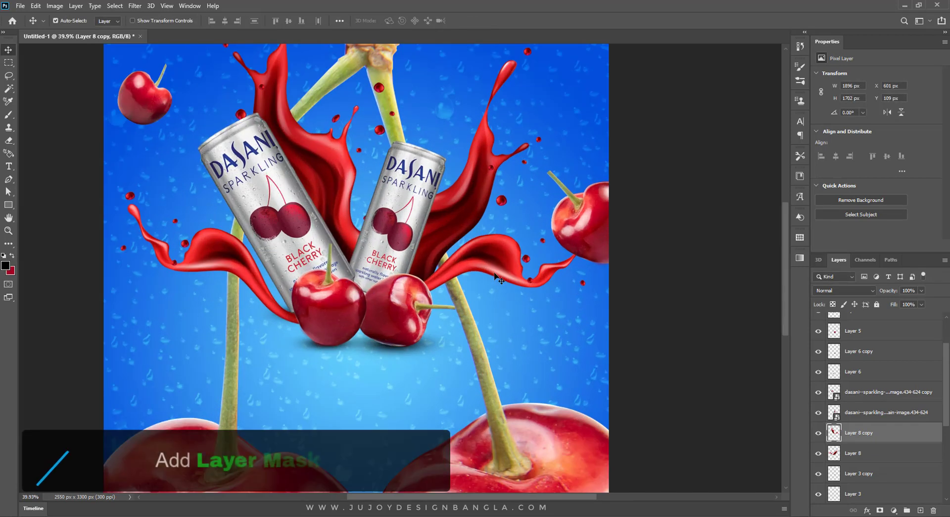
{"action": "left_click", "coordinate": [880, 510]}
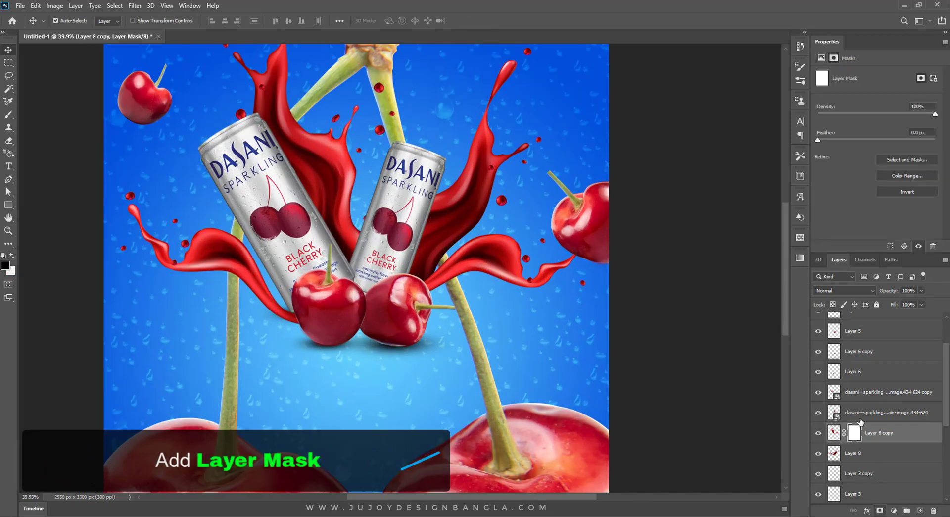
{"action": "left_click", "coordinate": [10, 115]}
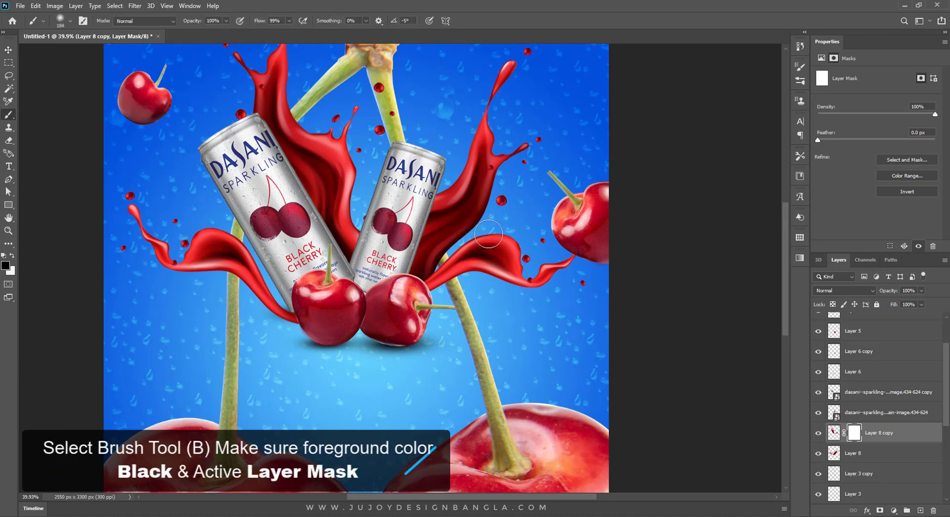
{"action": "mouse_move", "coordinate": [488, 234]}
{"action": "left_mouse_down"}
{"action": "mouse_move", "coordinate": [477, 252]}
{"action": "mouse_move", "coordinate": [501, 282]}
{"action": "mouse_move", "coordinate": [565, 260]}
{"action": "left_mouse_up"}
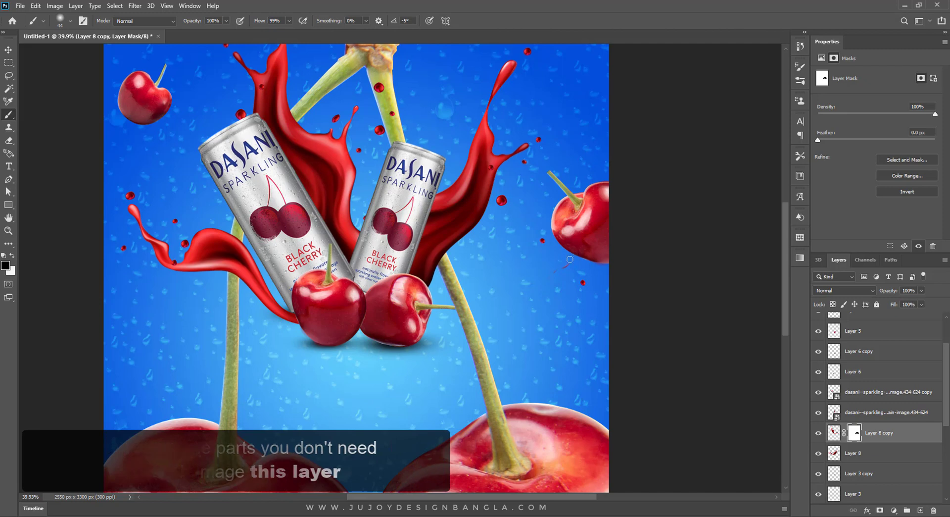
{"action": "key", "text": "ctrl+0"}
{"action": "scroll", "coordinate": [545, 282], "scroll_direction": "down", "scroll_amount": 2}
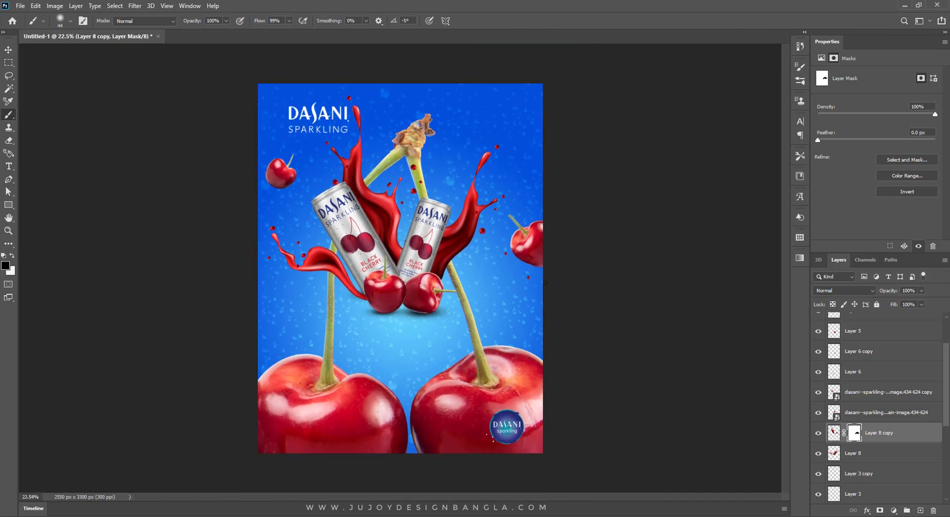
{"action": "scroll", "coordinate": [545, 282], "scroll_direction": "down", "scroll_amount": 2}
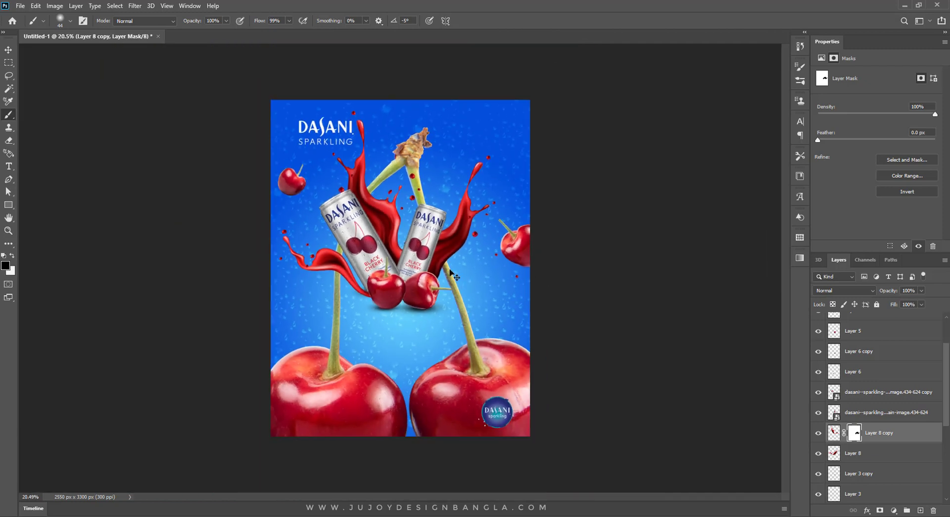
Rotate the masked splash copy to about 6.4°, scale it to 87.9%, and reposition it.
{"action": "key", "text": "ctrl+t"}
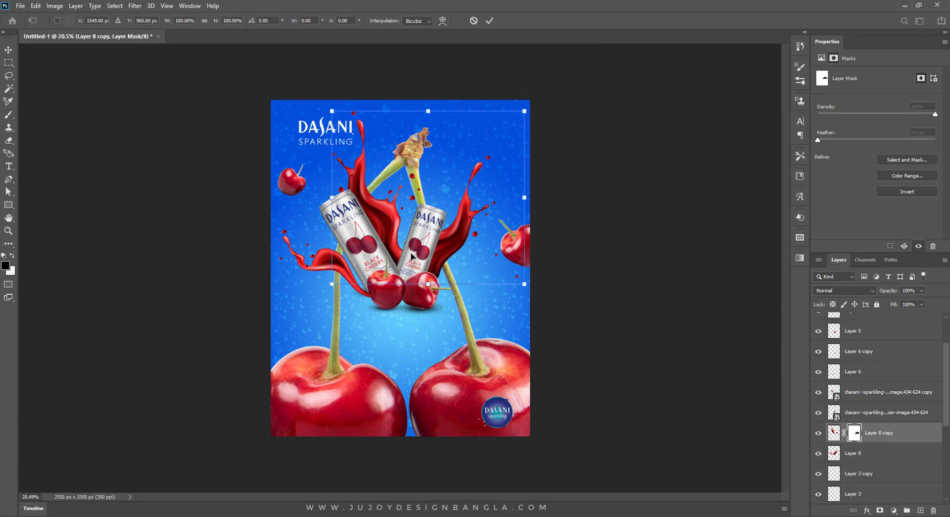
{"action": "key", "text": "Left"}
{"action": "key", "text": "Left"}
{"action": "key", "text": "Left"}
{"action": "key", "text": "Left"}
{"action": "key", "text": "Left"}
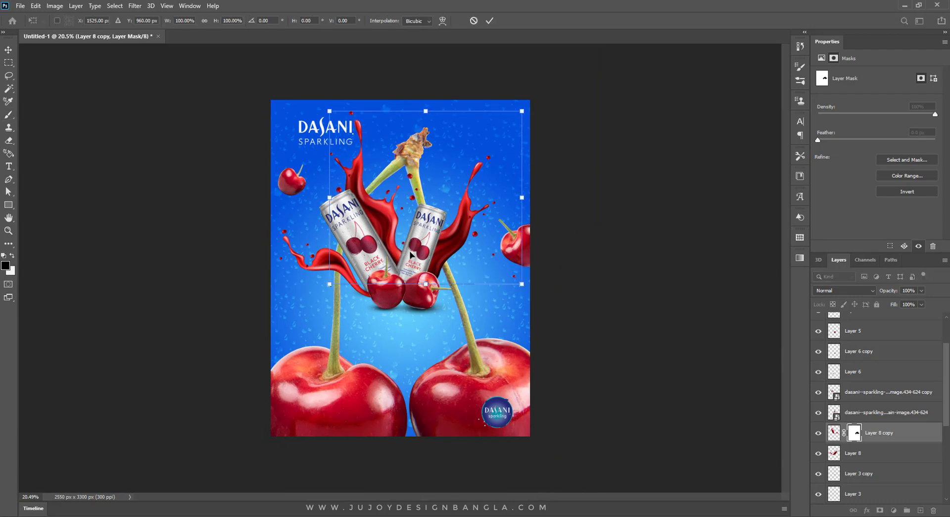
{"action": "key", "text": "Left"}
{"action": "left_click_drag", "start_coordinate": [562, 207], "coordinate": [565, 224]}
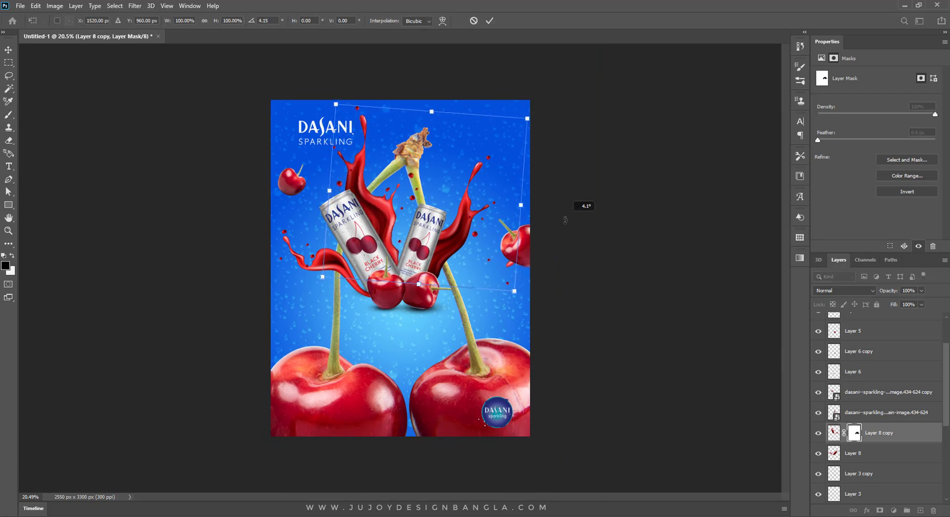
{"action": "left_click_drag", "start_coordinate": [458, 231], "coordinate": [464, 236]}
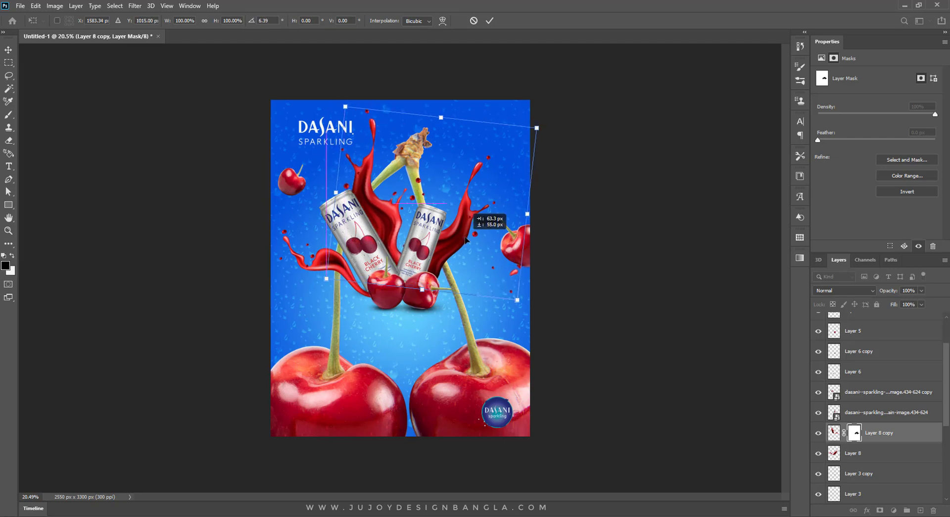
{"action": "left_click_drag", "start_coordinate": [536, 128], "coordinate": [525, 137]}
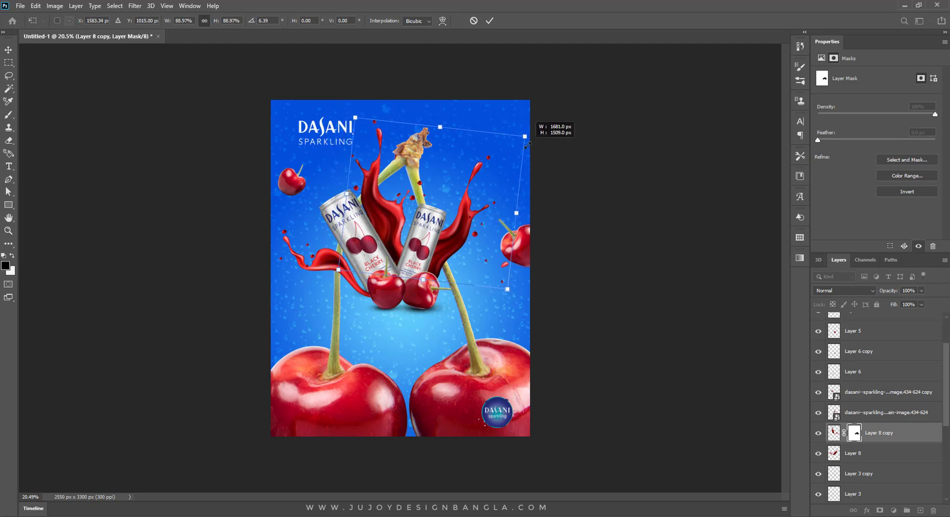
{"action": "left_click_drag", "start_coordinate": [462, 199], "coordinate": [458, 202]}
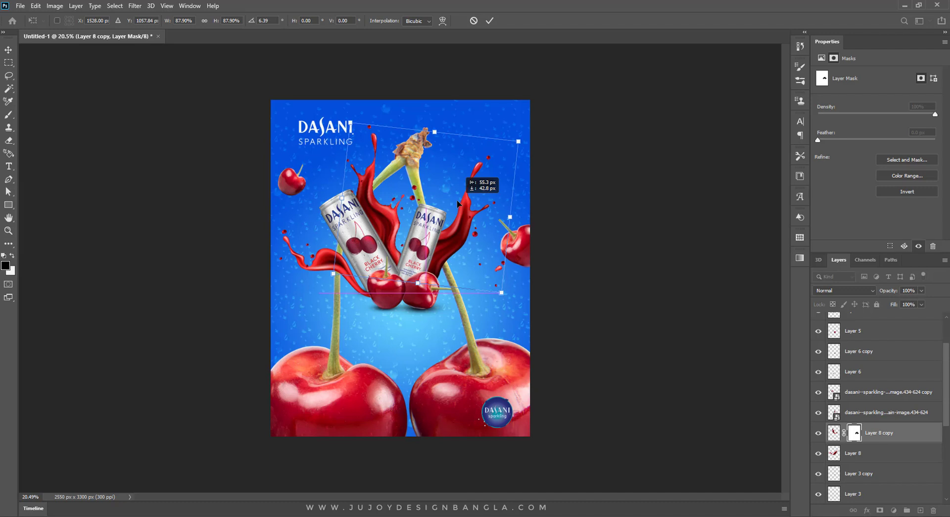
{"action": "key", "text": "Return"}
{"action": "key", "text": "b"}
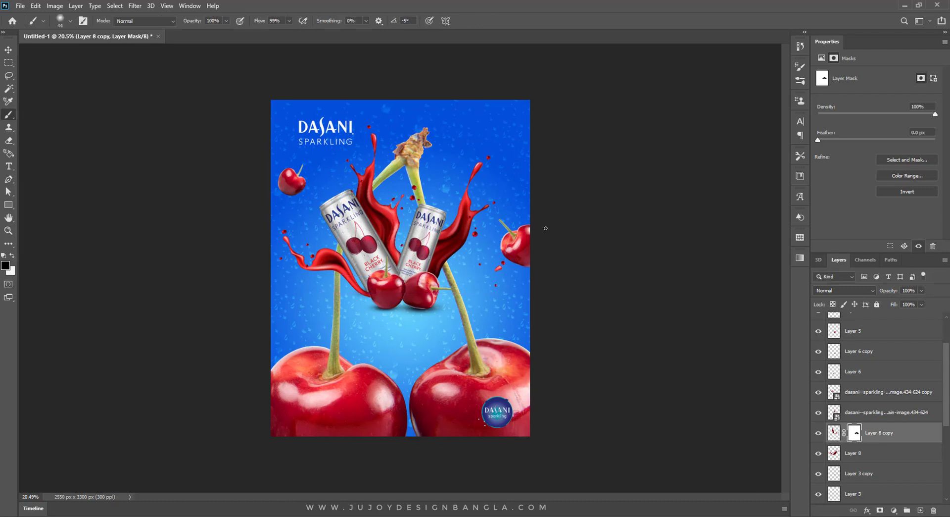
{"action": "scroll", "coordinate": [545, 227], "scroll_direction": "up", "scroll_amount": 2}
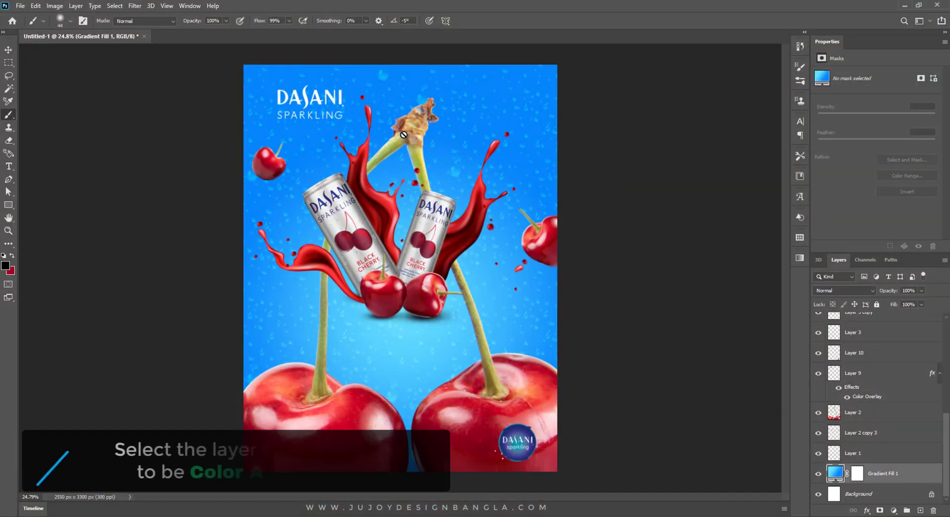
Shift Layer 2's hue by +10 with Hue/Saturation.
{"action": "key", "text": "v"}
{"action": "left_click", "coordinate": [406, 141]}
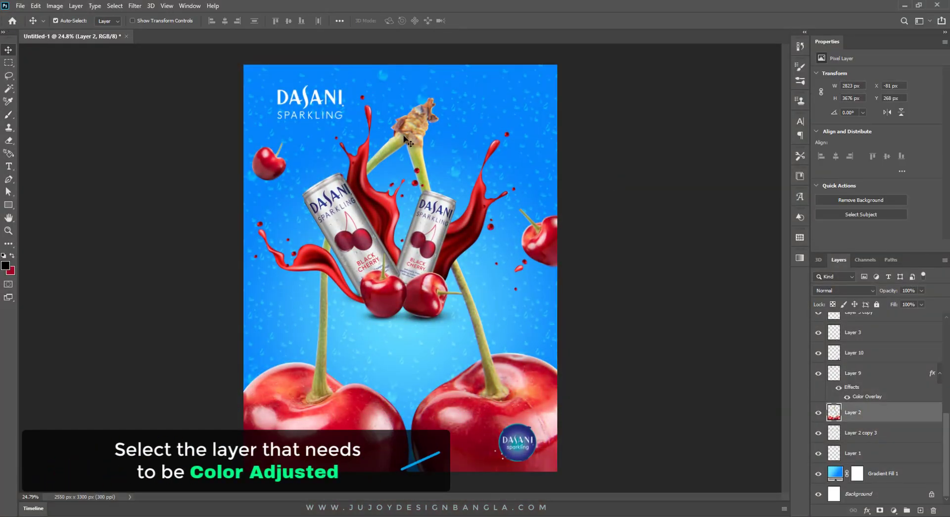
{"action": "left_click", "coordinate": [54, 5]}
{"action": "mouse_move", "coordinate": [70, 31]}
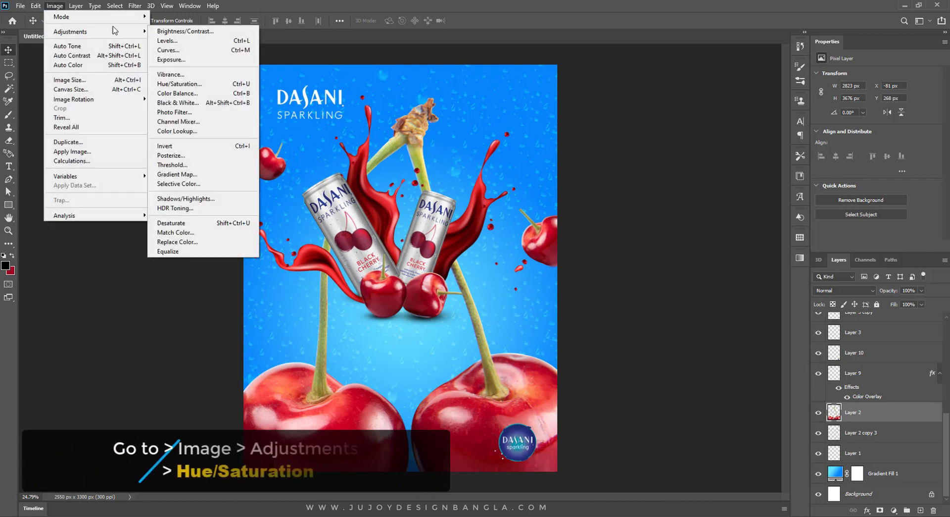
{"action": "left_click", "coordinate": [180, 84]}
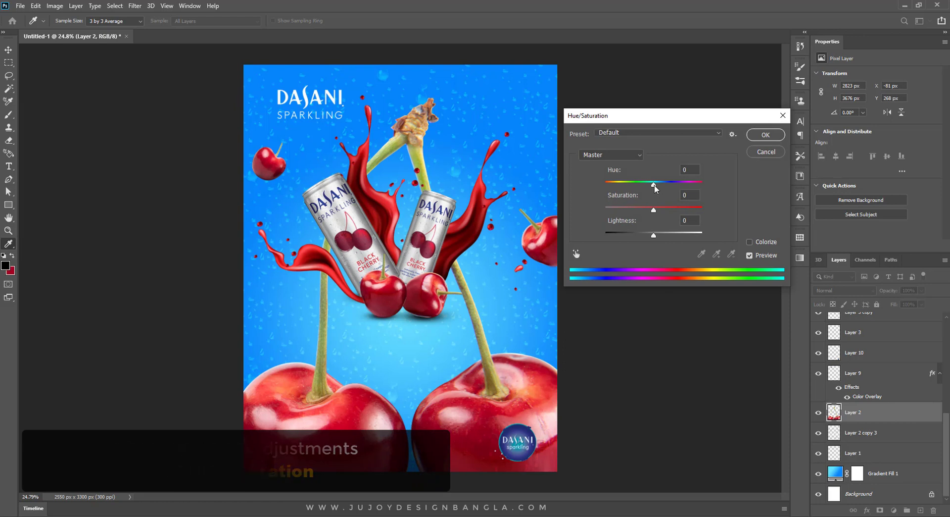
{"action": "left_click_drag", "start_coordinate": [653, 182], "coordinate": [659, 183]}
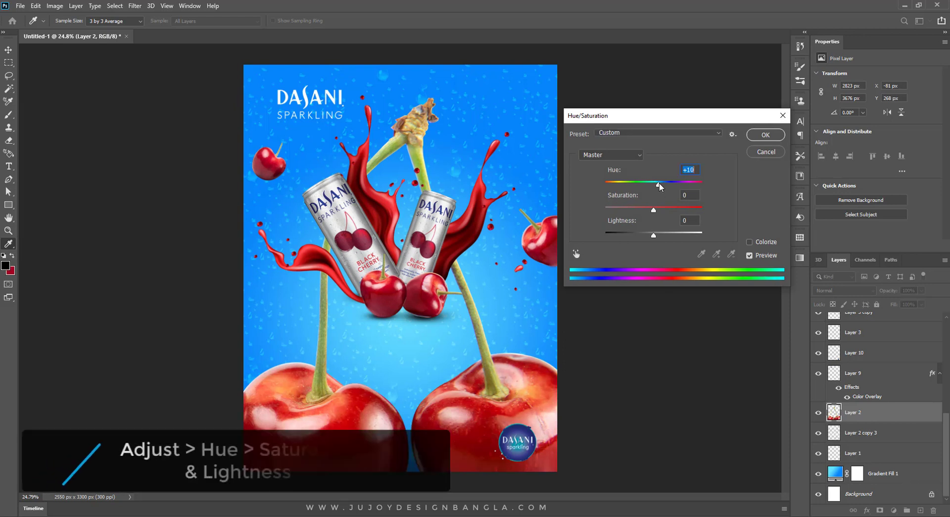
{"action": "left_click", "coordinate": [773, 150]}
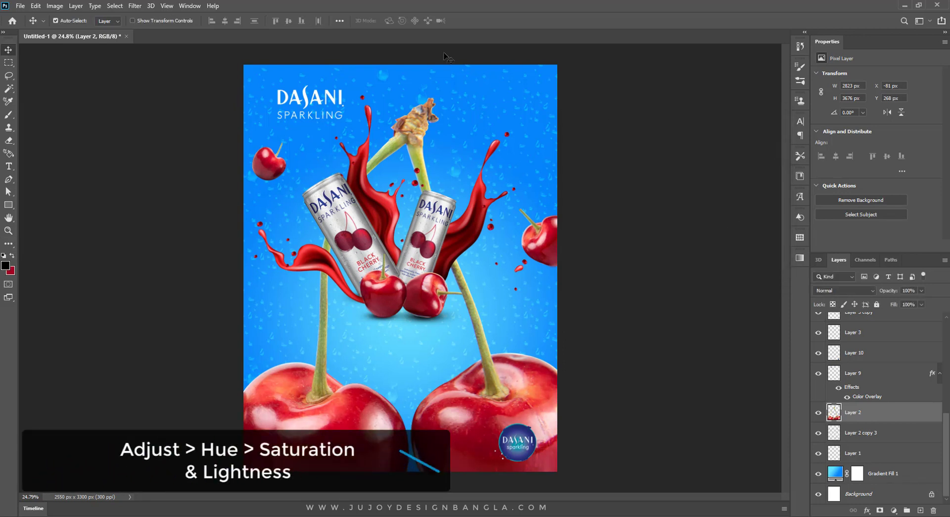
Apply Levels to Layer 2 with input levels 0, 0.84 and 242.
{"action": "left_click", "coordinate": [55, 6]}
{"action": "mouse_move", "coordinate": [70, 31]}
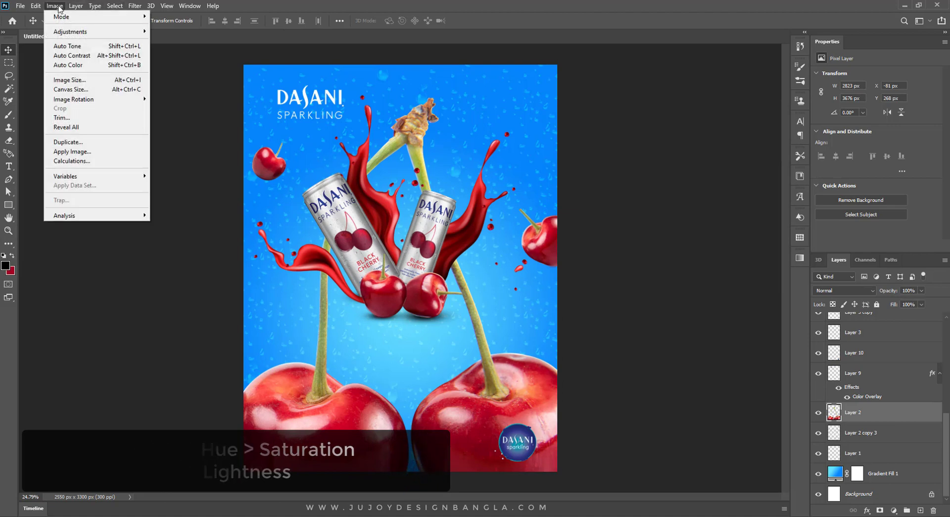
{"action": "left_click", "coordinate": [167, 40]}
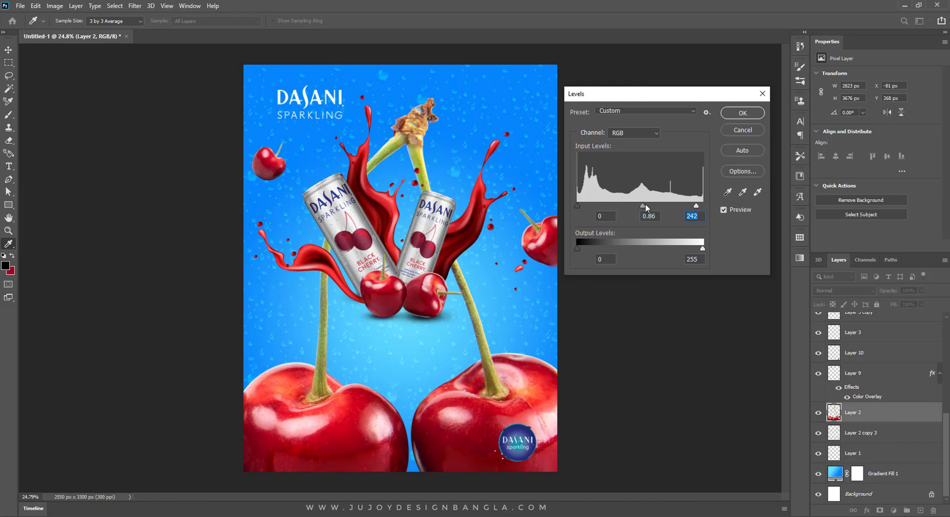
{"action": "key", "text": "shift+Tab"}
{"action": "left_click", "coordinate": [741, 113]}
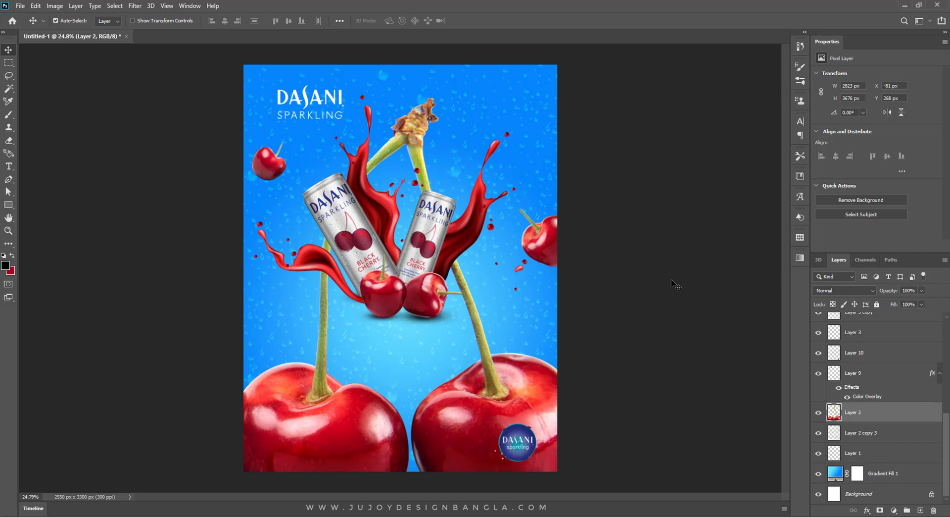
{"action": "left_click", "coordinate": [135, 6]}
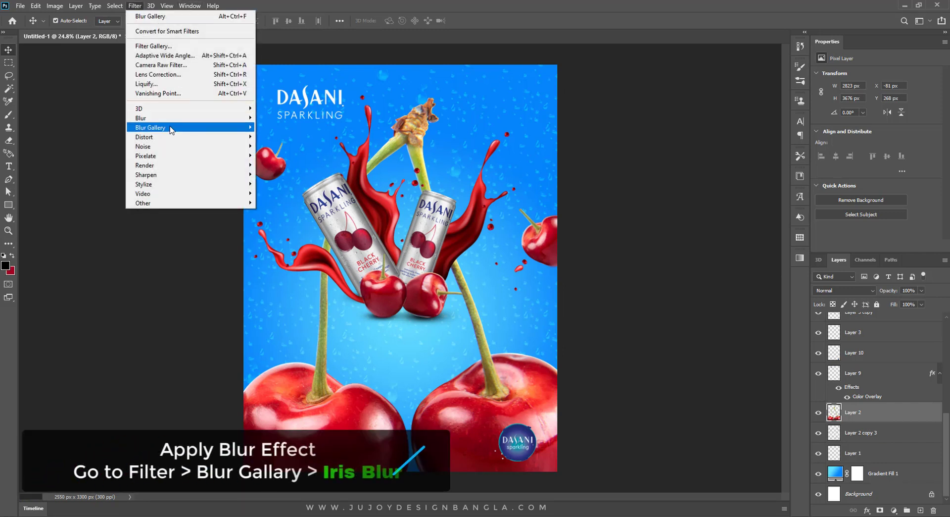
{"action": "mouse_move", "coordinate": [189, 126]}
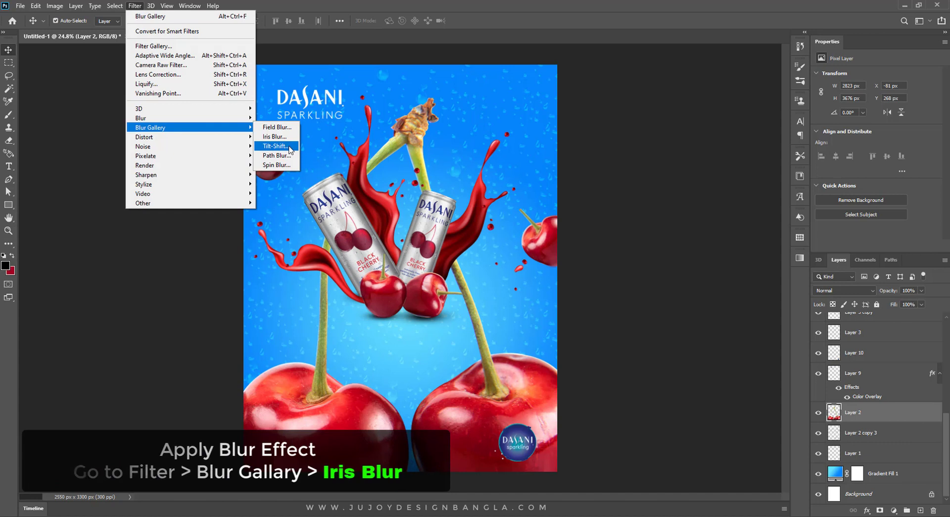
Apply a 13 px Tilt-Shift blur to Layer 2, widening the sharp central band.
{"action": "left_click", "coordinate": [290, 146]}
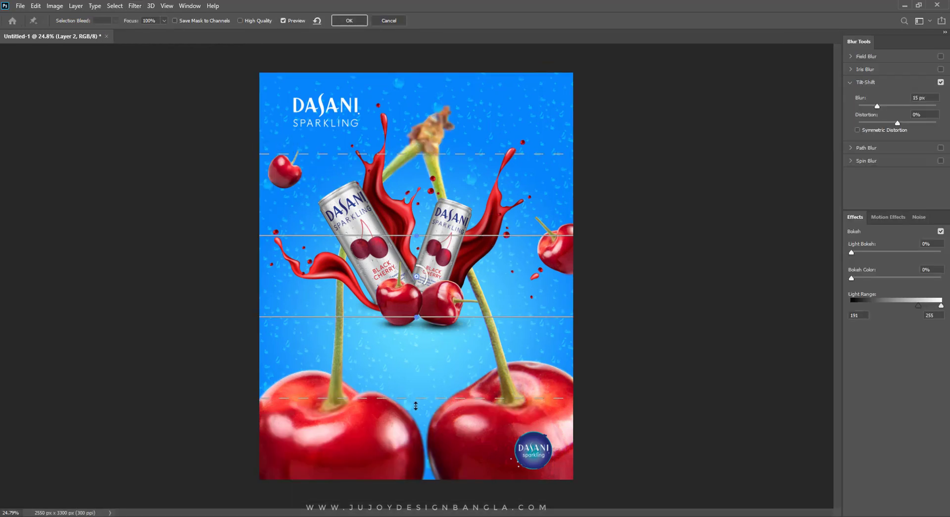
{"action": "left_click_drag", "start_coordinate": [416, 405], "coordinate": [411, 440]}
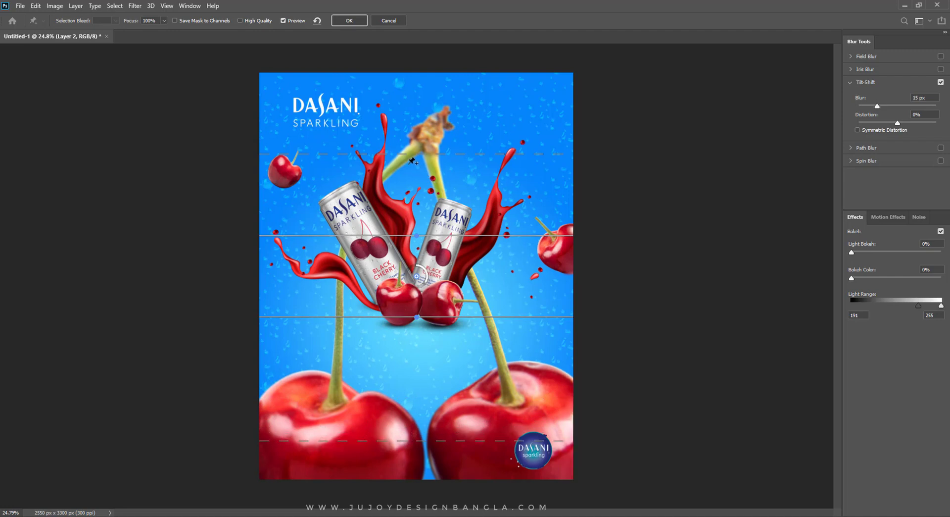
{"action": "left_click_drag", "start_coordinate": [405, 154], "coordinate": [405, 153]}
{"action": "left_click", "coordinate": [349, 20]}
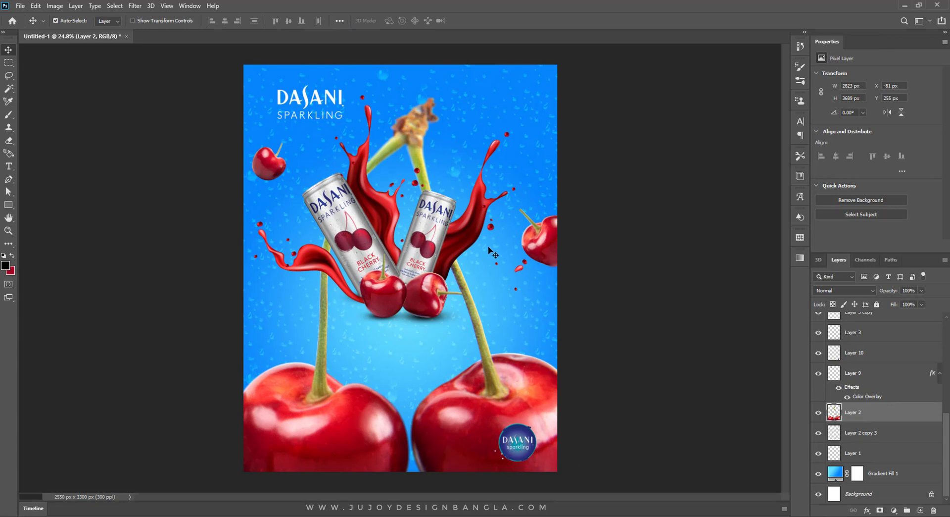
{"action": "scroll", "coordinate": [489, 251], "scroll_direction": "up", "scroll_amount": 1}
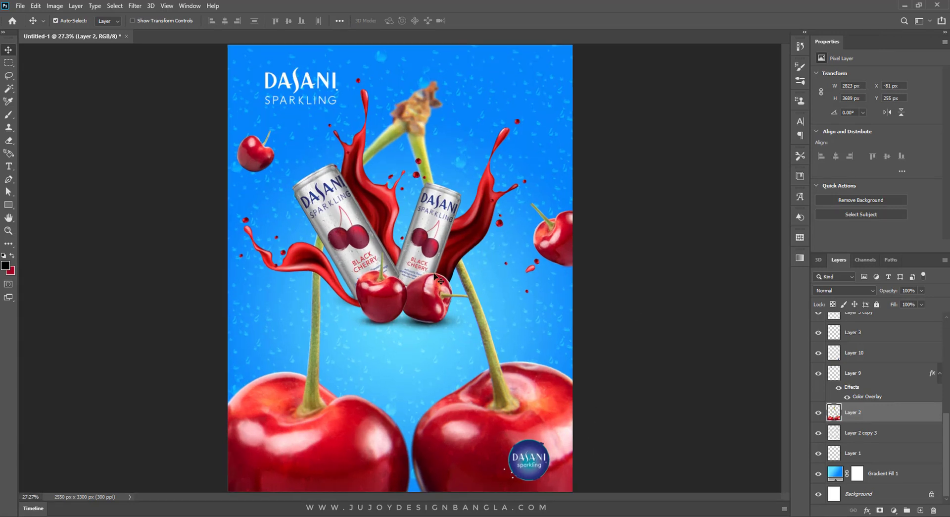
Apply Levels to the Layer 4 cherry, darkening its midtones to 0.84.
{"action": "left_click", "coordinate": [387, 295]}
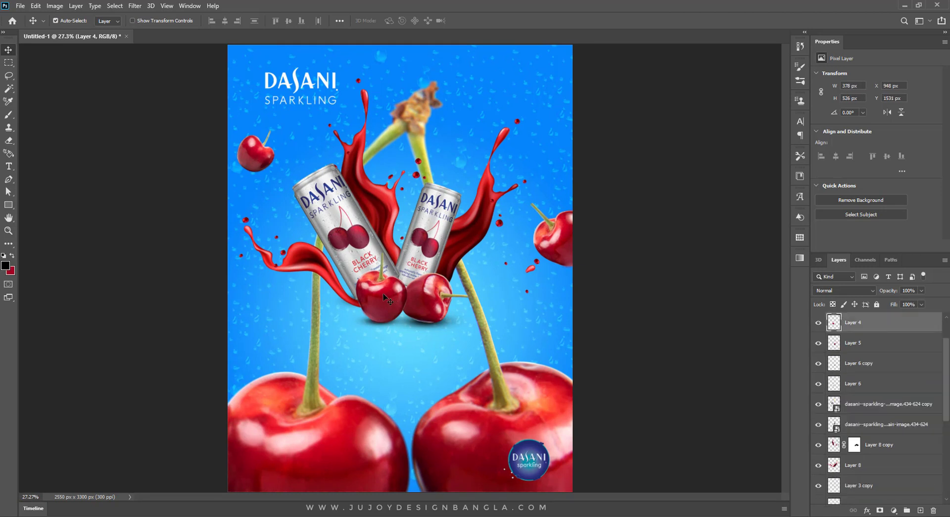
{"action": "left_click", "coordinate": [55, 7]}
{"action": "mouse_move", "coordinate": [69, 31]}
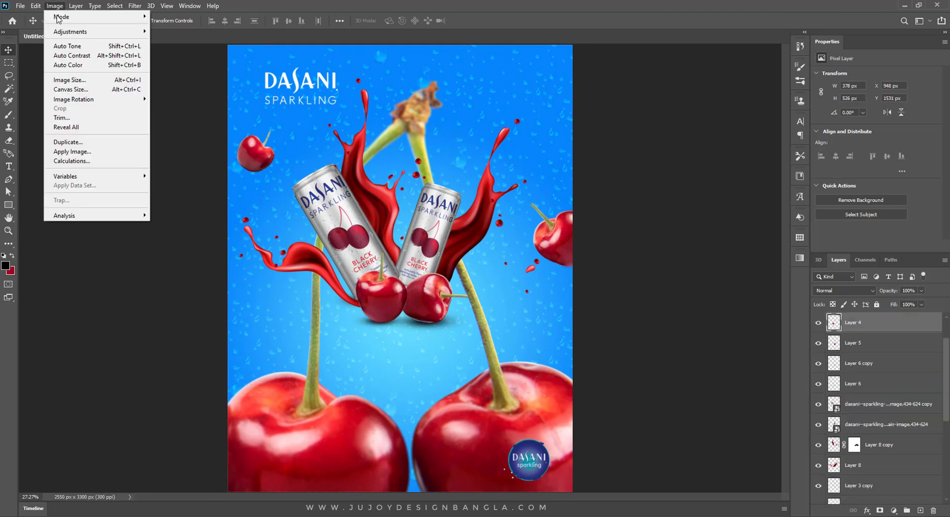
{"action": "left_click", "coordinate": [188, 41]}
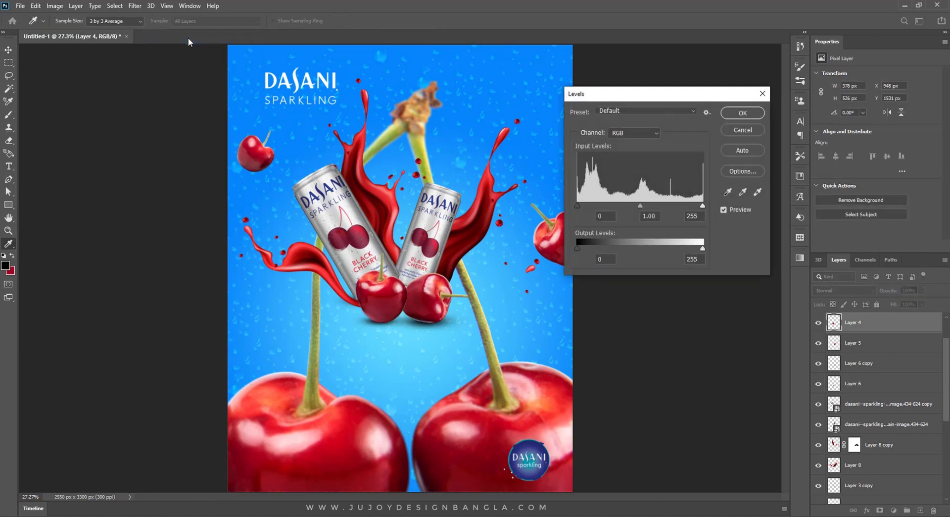
{"action": "left_click_drag", "start_coordinate": [643, 205], "coordinate": [644, 205]}
{"action": "left_click", "coordinate": [700, 206]}
{"action": "left_click_drag", "start_coordinate": [645, 203], "coordinate": [647, 203]}
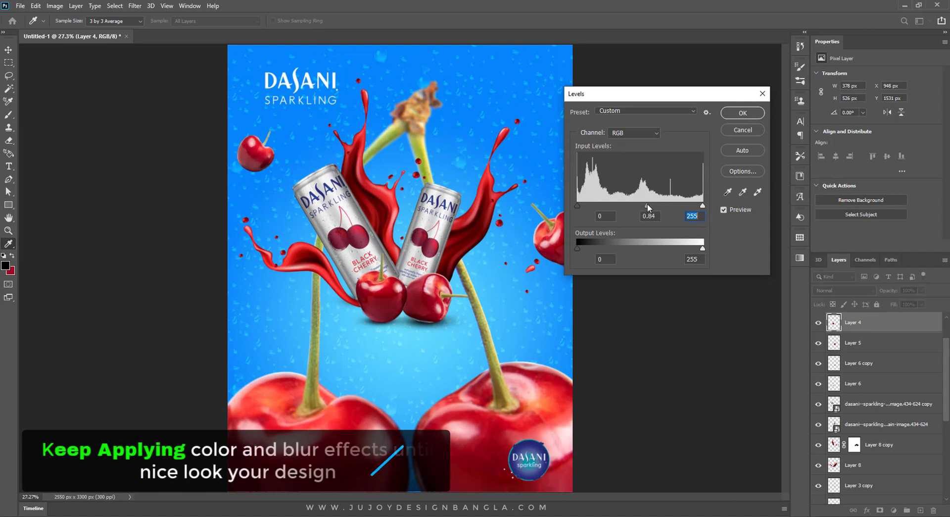
{"action": "left_click", "coordinate": [737, 113]}
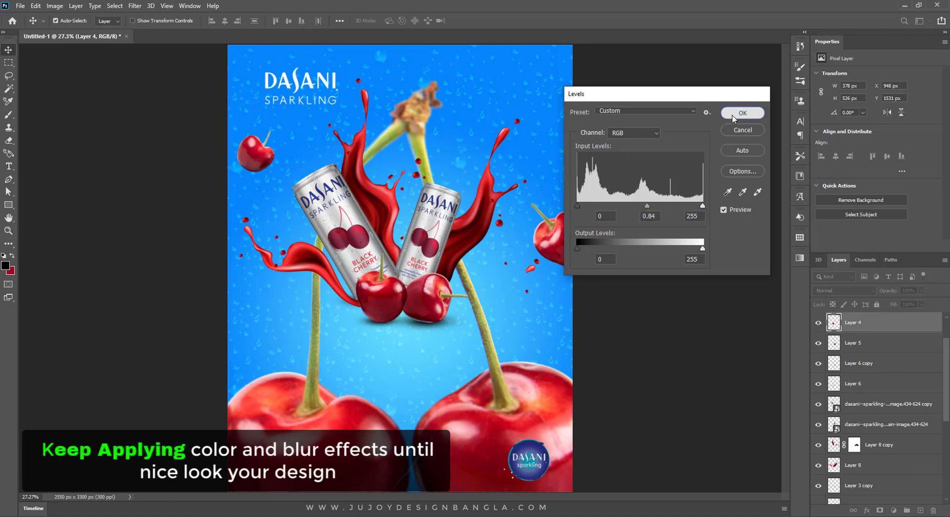
Apply Levels to Layer 5, darkening its midtones slightly.
{"action": "left_click", "coordinate": [454, 321]}
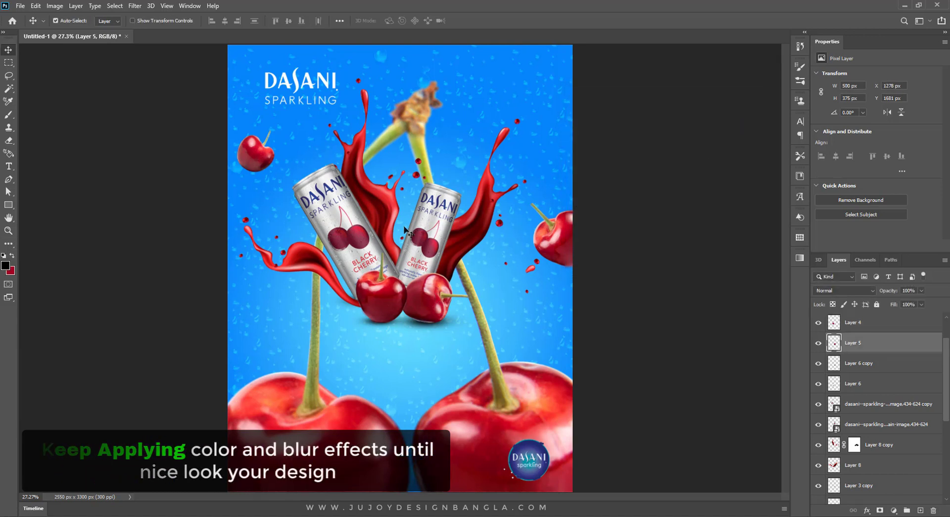
{"action": "left_click", "coordinate": [54, 6]}
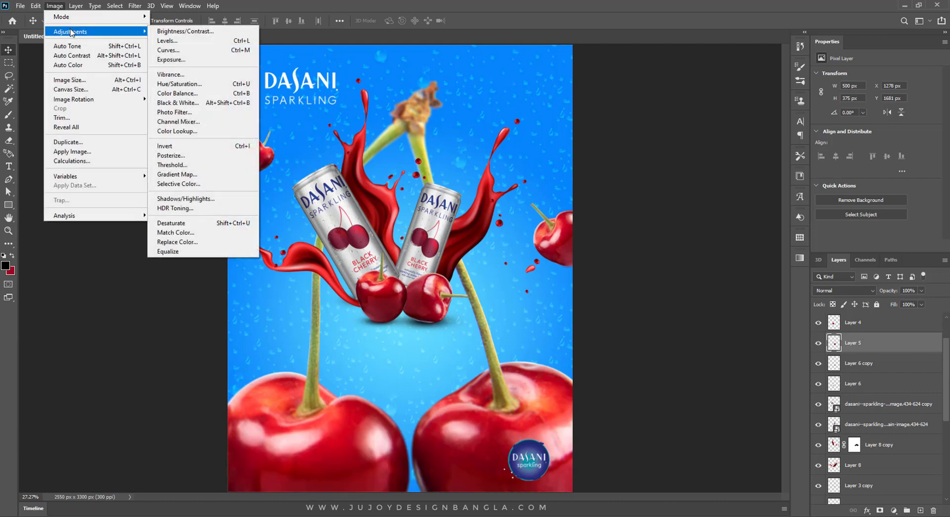
{"action": "left_click", "coordinate": [232, 41]}
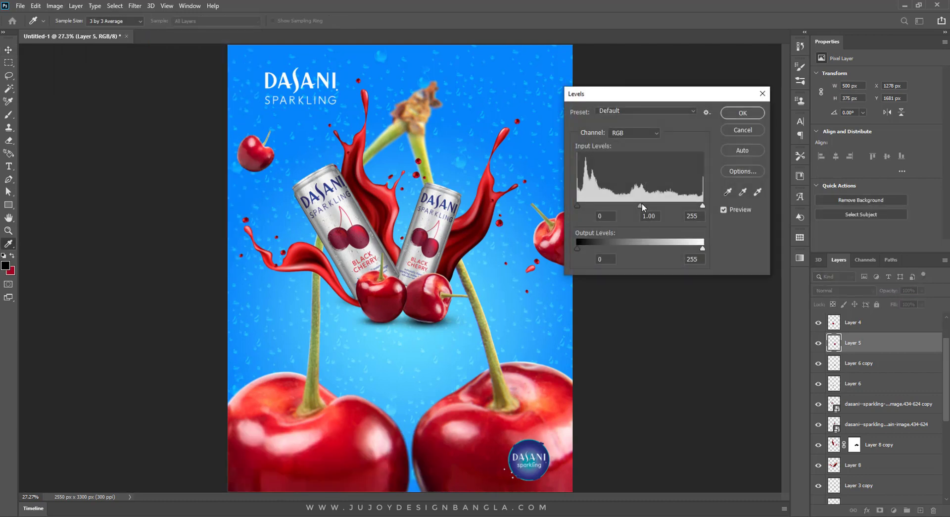
{"action": "left_click_drag", "start_coordinate": [640, 206], "coordinate": [644, 205]}
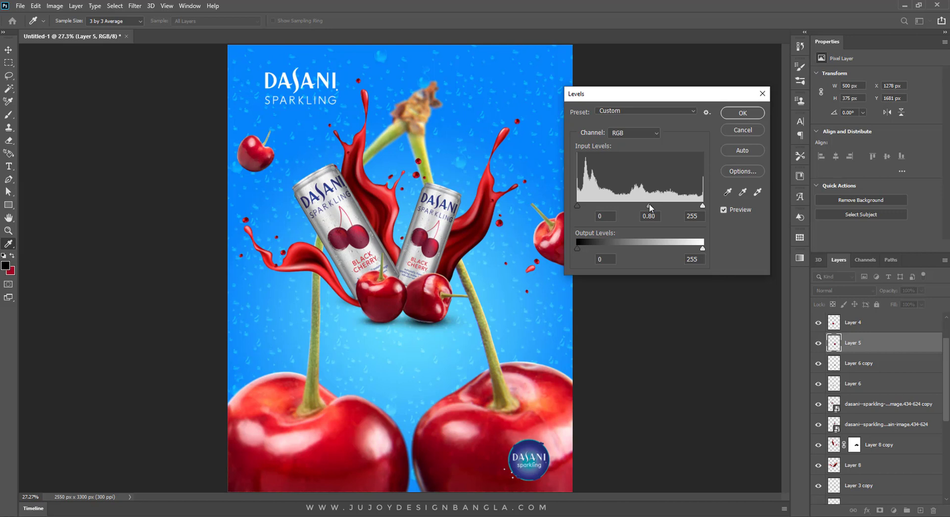
{"action": "left_click", "coordinate": [743, 113]}
Apply Levels to Layer 8, brightening it with a white point of 196.
{"action": "left_click", "coordinate": [364, 99]}
{"action": "left_click", "coordinate": [55, 5]}
{"action": "left_click", "coordinate": [188, 41]}
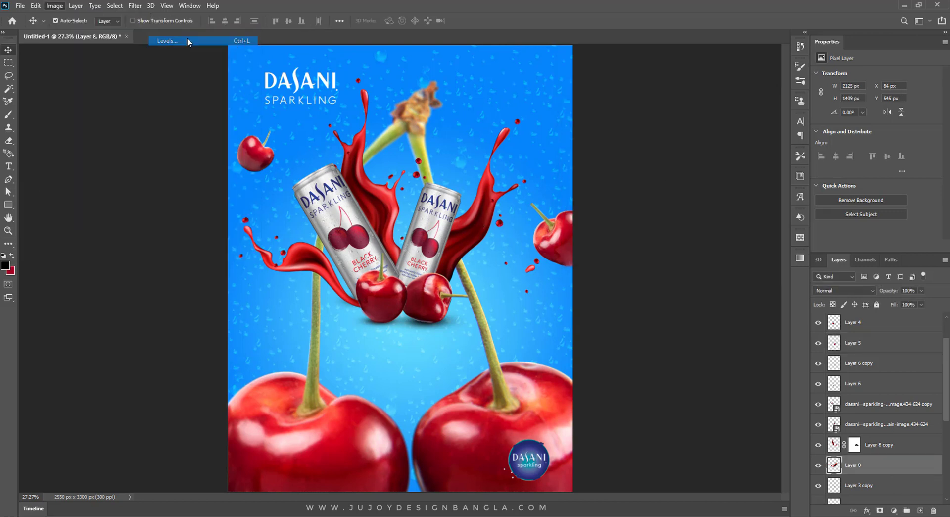
{"action": "mouse_move", "coordinate": [703, 205]}
{"action": "left_mouse_down"}
{"action": "mouse_move", "coordinate": [619, 206]}
{"action": "mouse_move", "coordinate": [680, 206]}
{"action": "left_mouse_up"}
{"action": "left_click", "coordinate": [743, 115]}
Select Layer 7 at the top to prepare it for an Iris Blur.
{"action": "left_click", "coordinate": [858, 324]}
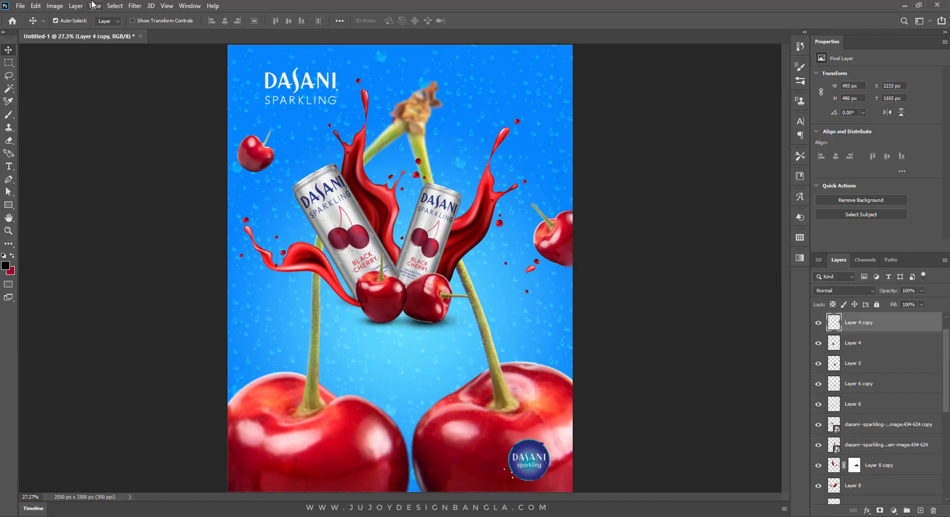
{"action": "left_click", "coordinate": [135, 5]}
{"action": "left_click", "coordinate": [281, 133]}
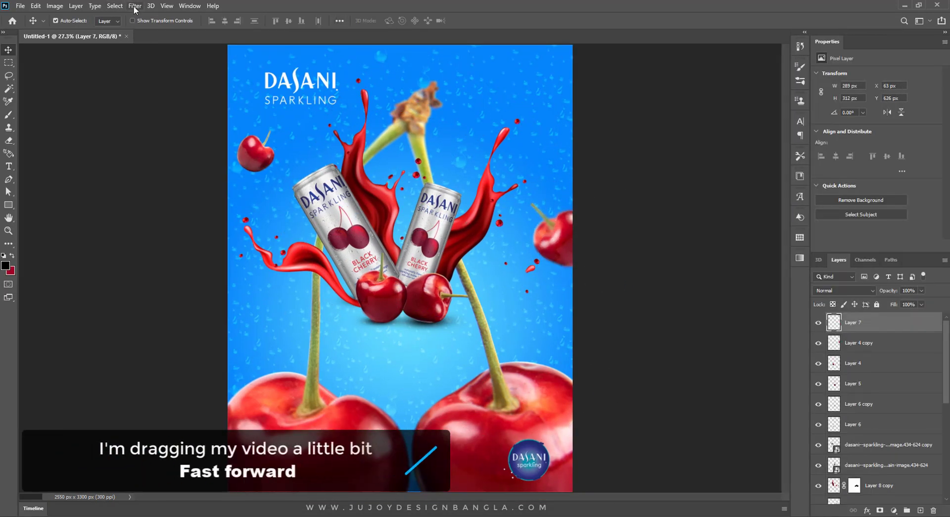
{"action": "left_click", "coordinate": [134, 5]}
Apply an Iris Blur to Layer 7 with the sharp area shifted left over the cans.
{"action": "left_click", "coordinate": [280, 133]}
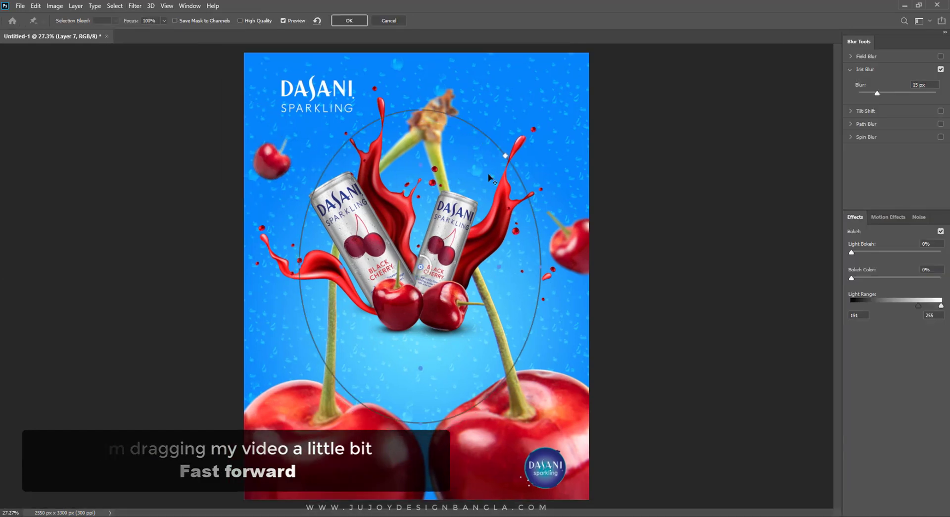
{"action": "mouse_move", "coordinate": [416, 275]}
{"action": "left_mouse_down"}
{"action": "mouse_move", "coordinate": [249, 274]}
{"action": "mouse_move", "coordinate": [262, 281]}
{"action": "left_mouse_up"}
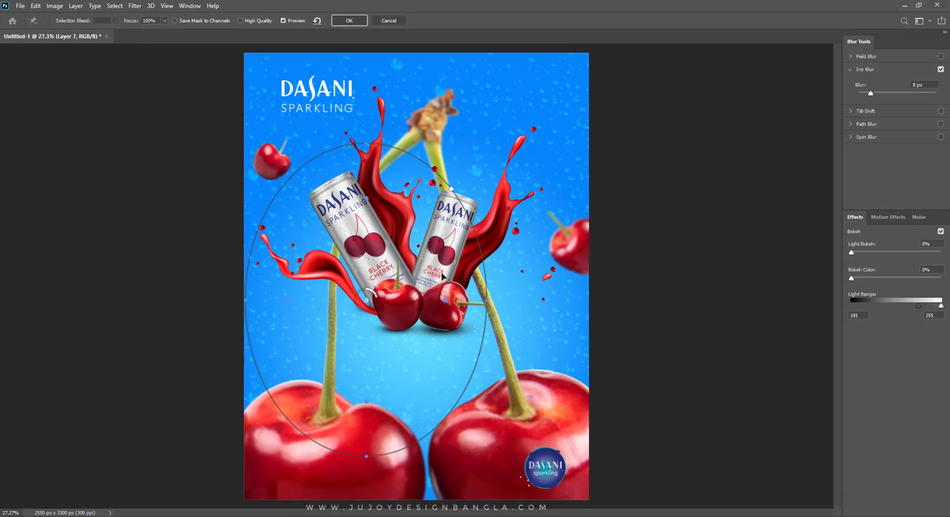
{"action": "left_click", "coordinate": [349, 20]}
Add a Levels smart filter to the copied can layer, midtones 0.85.
{"action": "left_click", "coordinate": [881, 444]}
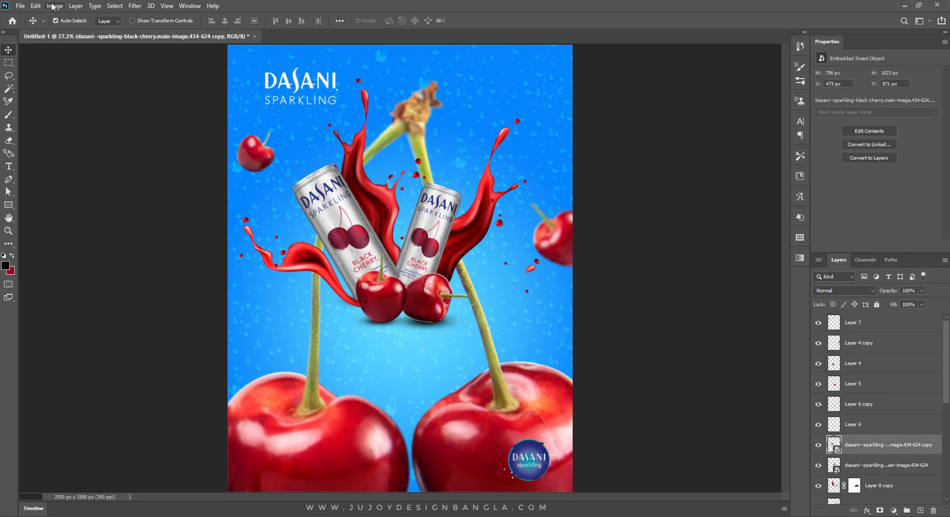
{"action": "left_click", "coordinate": [75, 5]}
{"action": "left_click", "coordinate": [168, 37]}
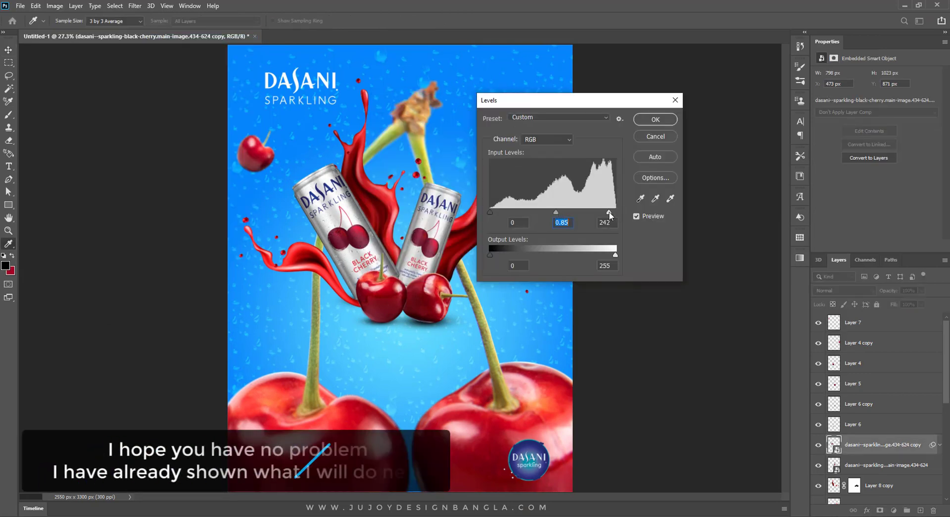
{"action": "left_click_drag", "start_coordinate": [553, 213], "coordinate": [561, 213]}
{"action": "left_click", "coordinate": [652, 119]}
Add a Levels smart filter to the original can layer, midtones 0.82, then select both cans.
{"action": "left_click", "coordinate": [881, 493]}
{"action": "left_click", "coordinate": [75, 5]}
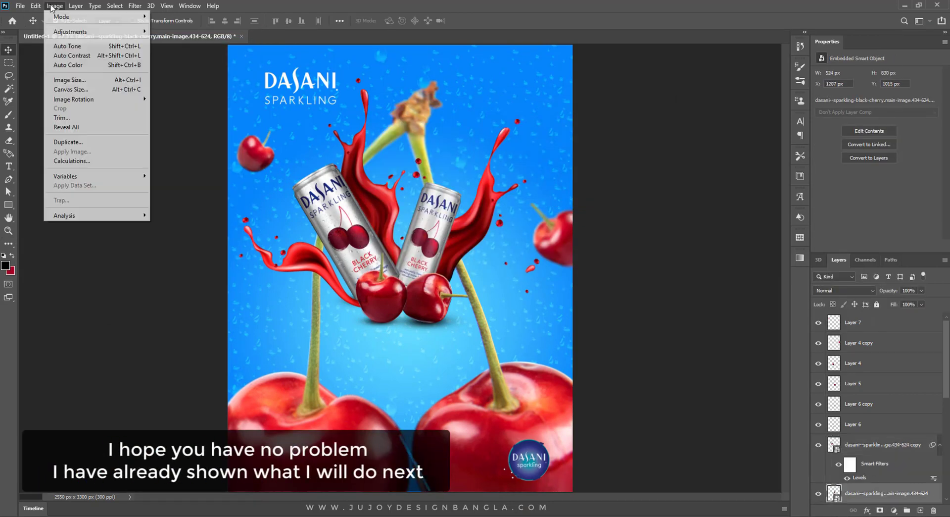
{"action": "left_click", "coordinate": [171, 37]}
{"action": "left_click_drag", "start_coordinate": [558, 212], "coordinate": [609, 212]}
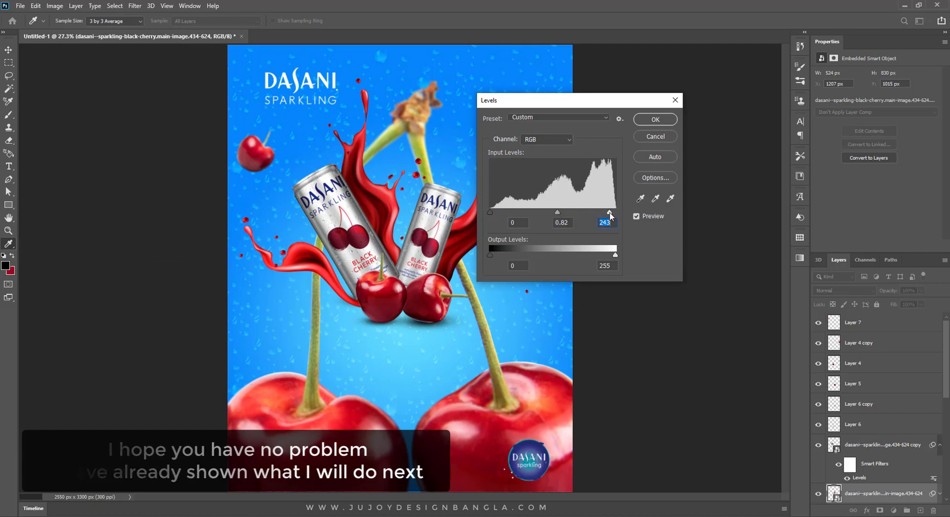
{"action": "left_click", "coordinate": [655, 119]}
{"action": "scroll", "coordinate": [881, 396], "scroll_direction": "down", "scroll_amount": 2}
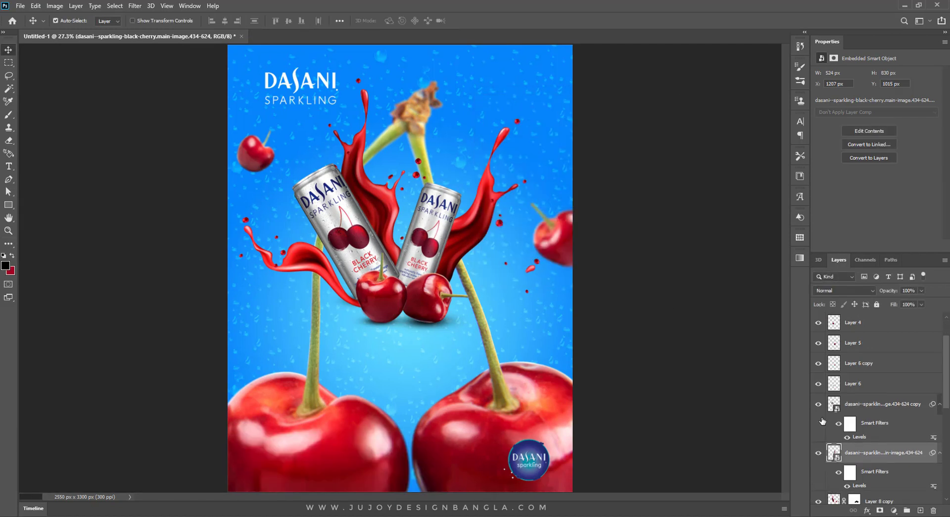
{"action": "left_click", "coordinate": [868, 405], "text": "shift"}
Transform the two can layers together, moving them down slightly.
{"action": "left_click", "coordinate": [853, 322], "text": "shift"}
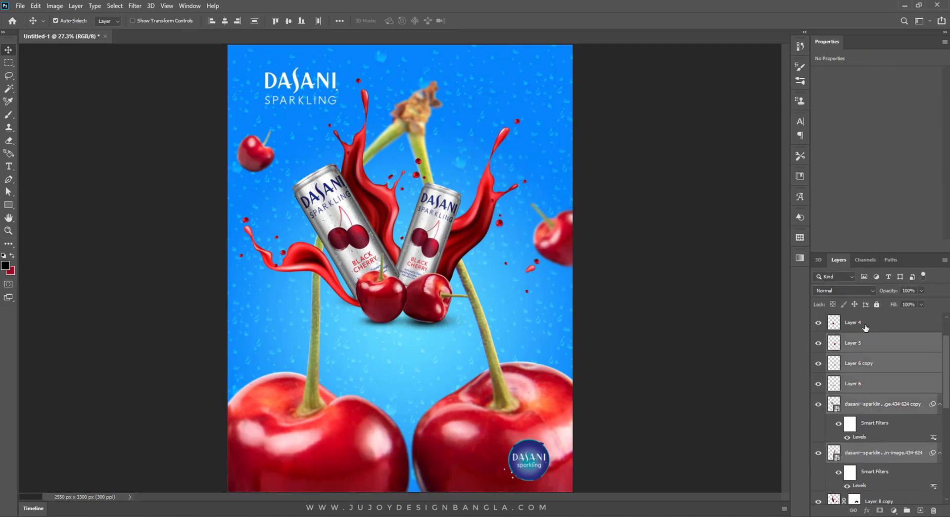
{"action": "scroll", "coordinate": [846, 346], "scroll_direction": "up", "scroll_amount": 2}
{"action": "key", "text": "ctrl+t"}
{"action": "left_click", "coordinate": [541, 204]}
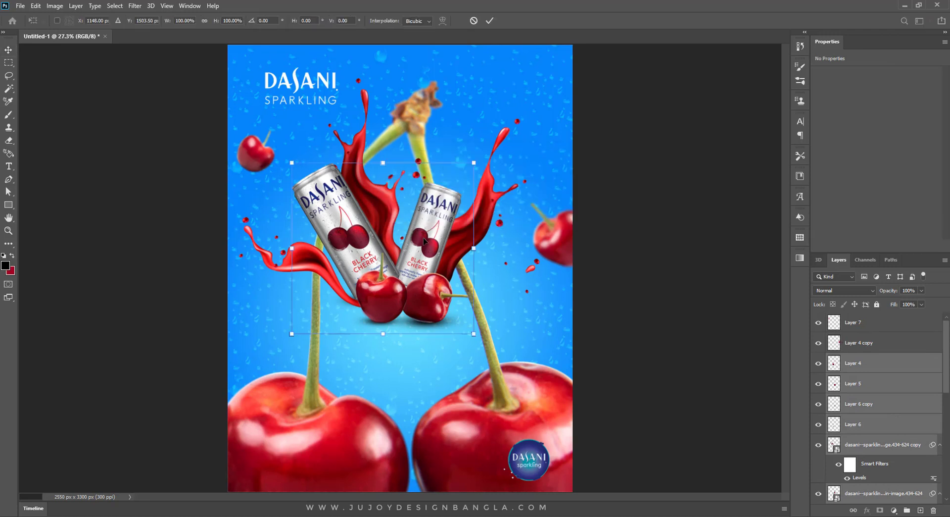
{"action": "left_click_drag", "start_coordinate": [425, 240], "coordinate": [428, 281]}
{"action": "key", "text": "Return"}
Move the red splash down-right, the left cherry lower and the right-edge cherry higher.
{"action": "left_click_drag", "start_coordinate": [495, 205], "coordinate": [506, 245]}
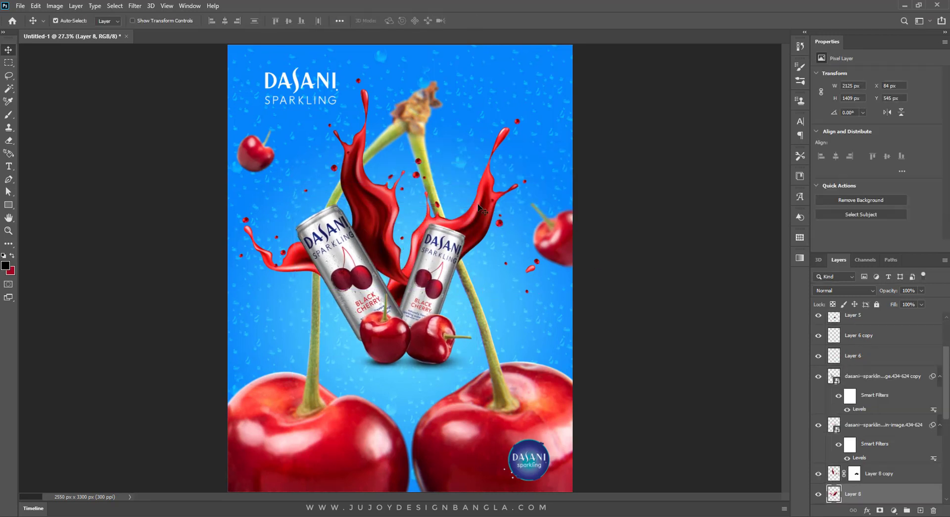
{"action": "scroll", "coordinate": [567, 261], "scroll_direction": "down", "scroll_amount": 2}
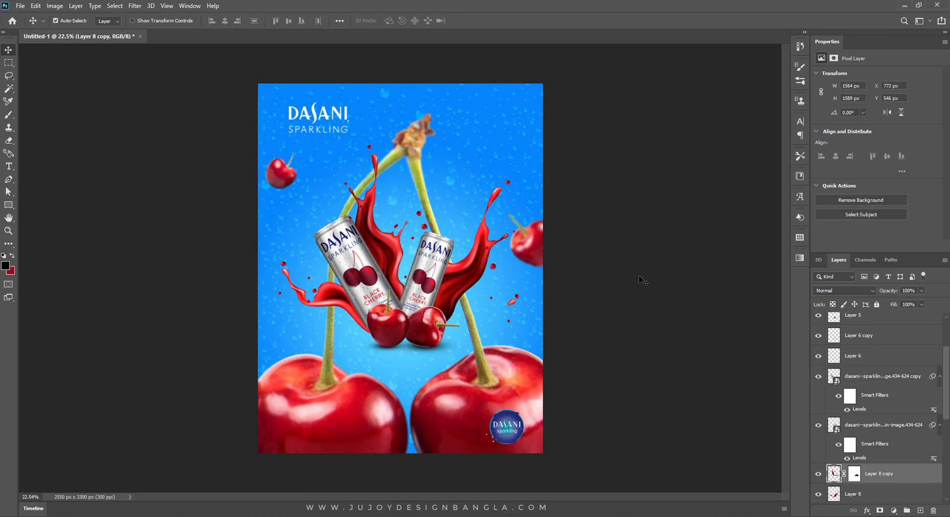
{"action": "left_click_drag", "start_coordinate": [281, 171], "coordinate": [285, 198]}
{"action": "left_click_drag", "start_coordinate": [526, 250], "coordinate": [528, 151]}
Enlarge the DASANI logo on Layer 9 to about 133% and lower it slightly.
{"action": "left_click", "coordinate": [317, 114]}
{"action": "key", "text": "ctrl+t"}
{"action": "mouse_move", "coordinate": [349, 104]}
{"action": "left_mouse_down"}
{"action": "mouse_move", "coordinate": [359, 94]}
{"action": "mouse_move", "coordinate": [319, 133]}
{"action": "left_mouse_up"}
{"action": "key", "text": "Return"}
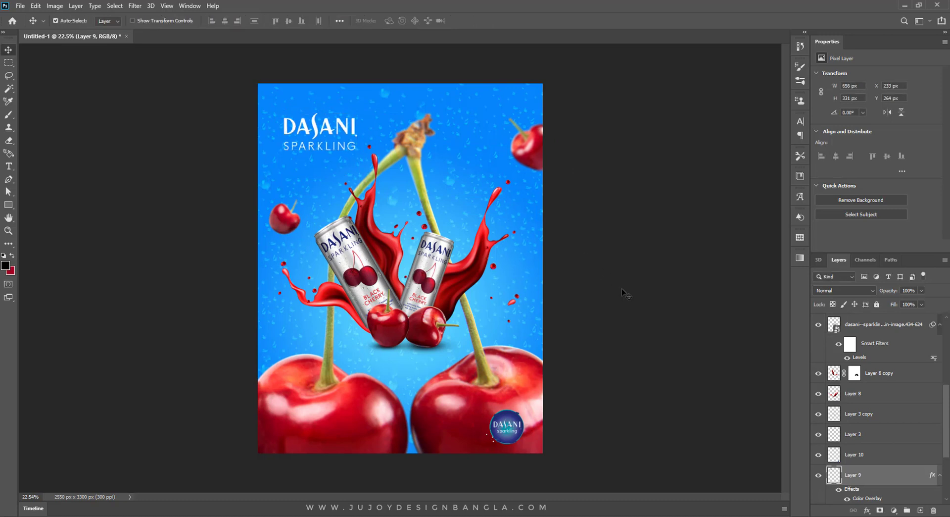
{"action": "scroll", "coordinate": [673, 331], "scroll_direction": "up", "scroll_amount": 1}
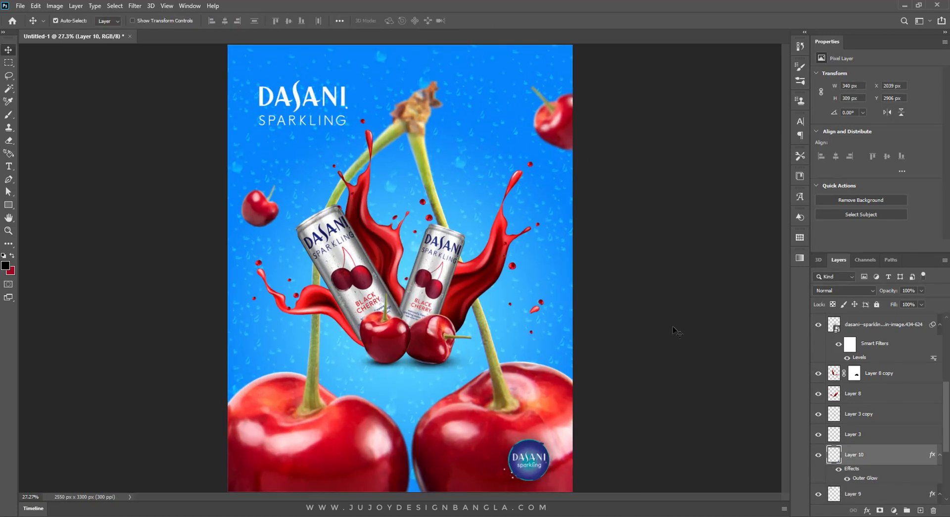
{"action": "left_click", "coordinate": [340, 104]}
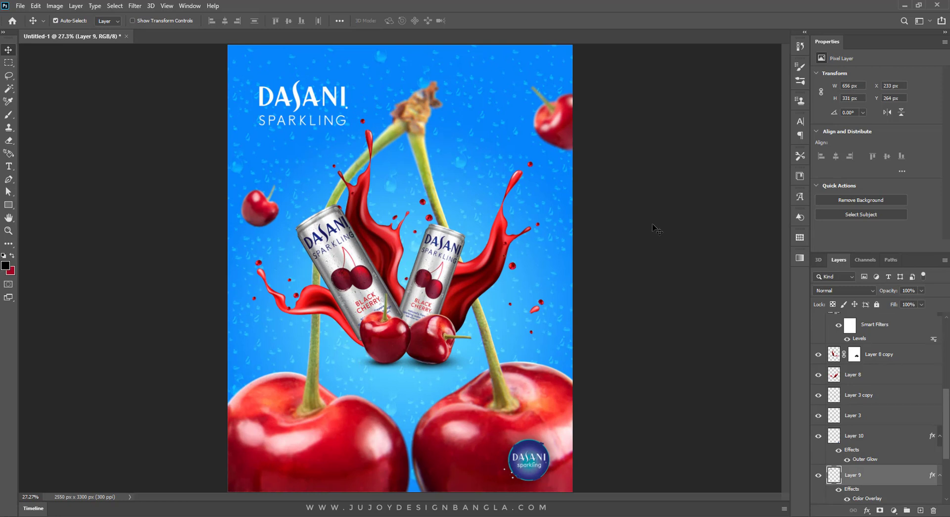
{"action": "scroll", "coordinate": [872, 436], "scroll_direction": "down", "scroll_amount": 3}
{"action": "left_click", "coordinate": [872, 435]}
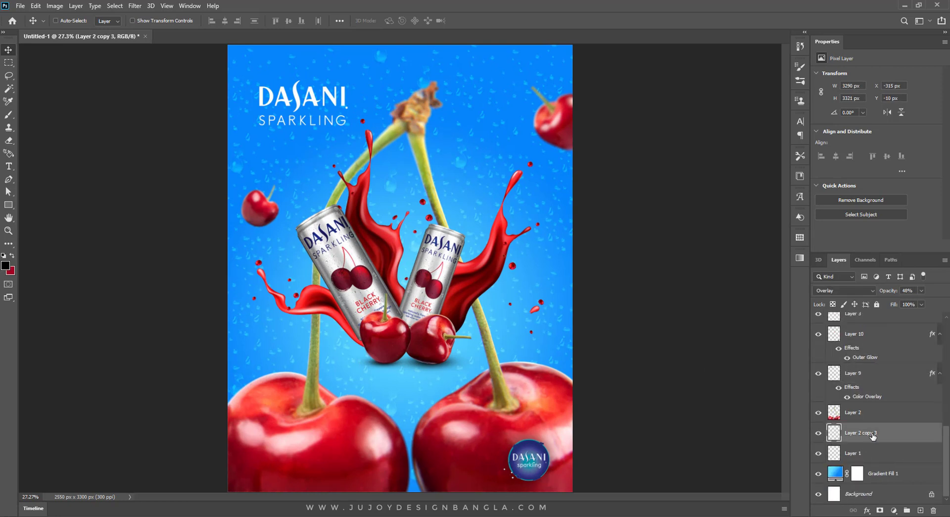
Move Layer 2 copy 4 above Layer 2 at 100% opacity and add a layer mask.
{"action": "left_click_drag", "start_coordinate": [872, 435], "coordinate": [872, 408]}
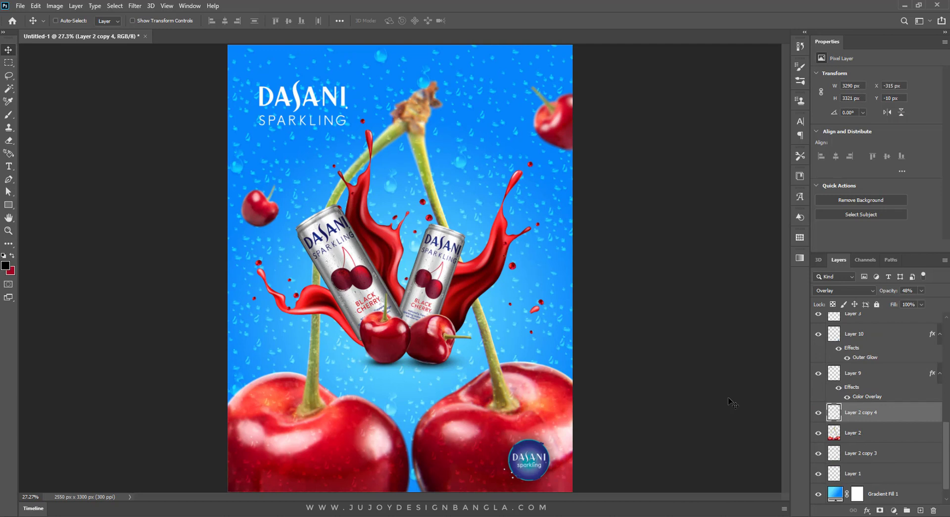
{"action": "left_click_drag", "start_coordinate": [903, 291], "coordinate": [938, 291]}
{"action": "left_click", "coordinate": [880, 510]}
Invert the droplet mask to black and size a Brush for revealing droplets on the cherries.
{"action": "left_click", "coordinate": [9, 114]}
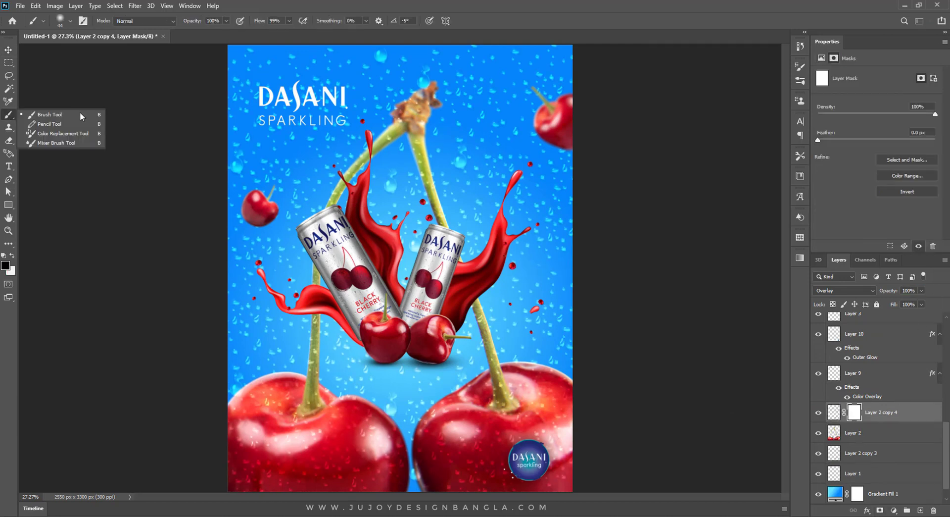
{"action": "key", "text": "bracketright"}
{"action": "key", "text": "bracketright"}
{"action": "key", "text": "bracketright"}
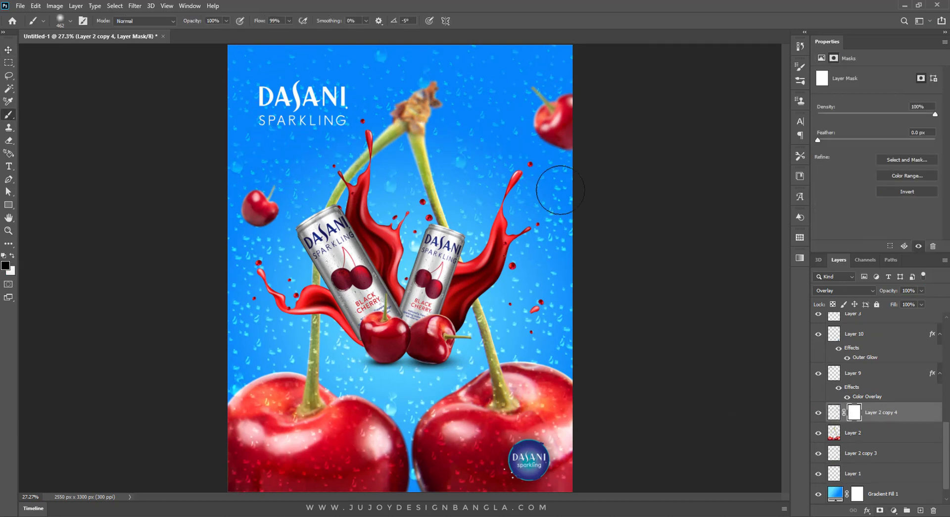
{"action": "key", "text": "ctrl+i"}
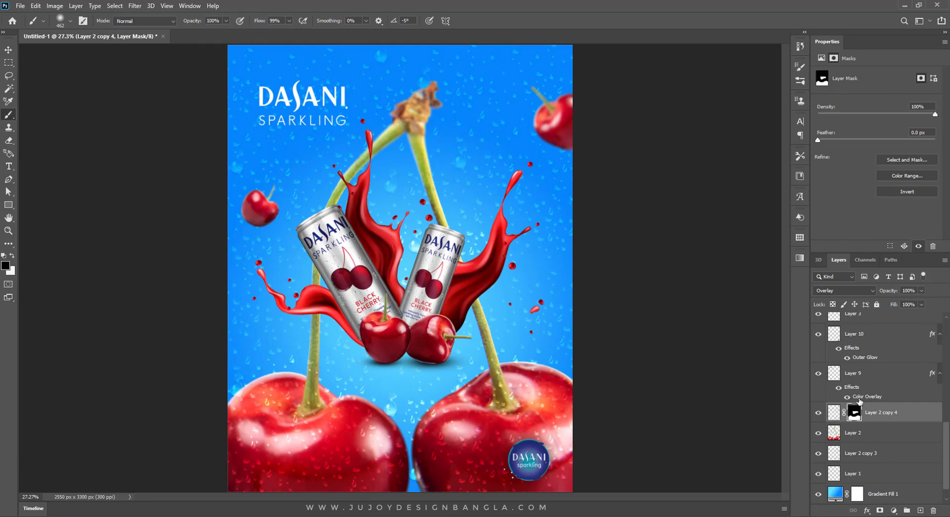
{"action": "scroll", "coordinate": [443, 299], "scroll_direction": "up", "scroll_amount": 3}
{"action": "key", "text": "bracketleft"}
{"action": "key", "text": "bracketleft"}
{"action": "key", "text": "bracketleft"}
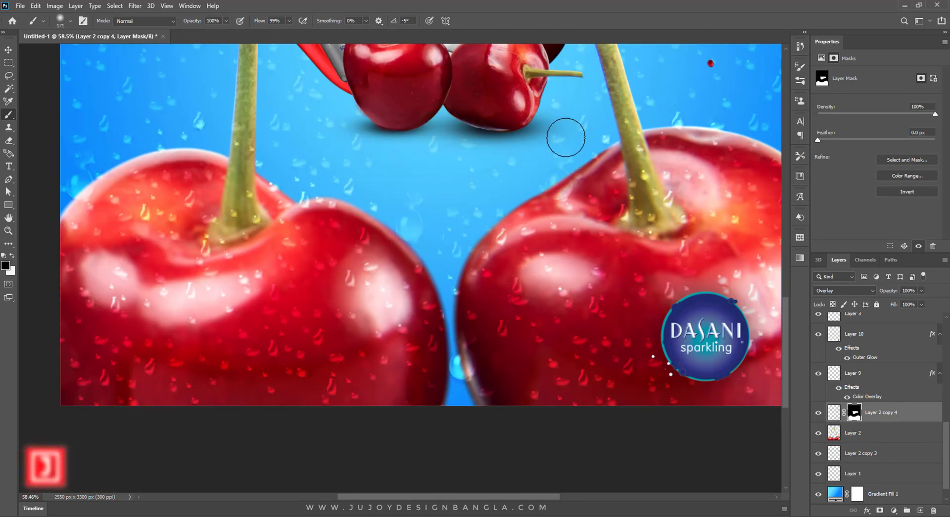
{"action": "scroll", "coordinate": [639, 127], "scroll_direction": "down", "scroll_amount": 2}
{"action": "scroll", "coordinate": [541, 102], "scroll_direction": "up", "scroll_amount": 2}
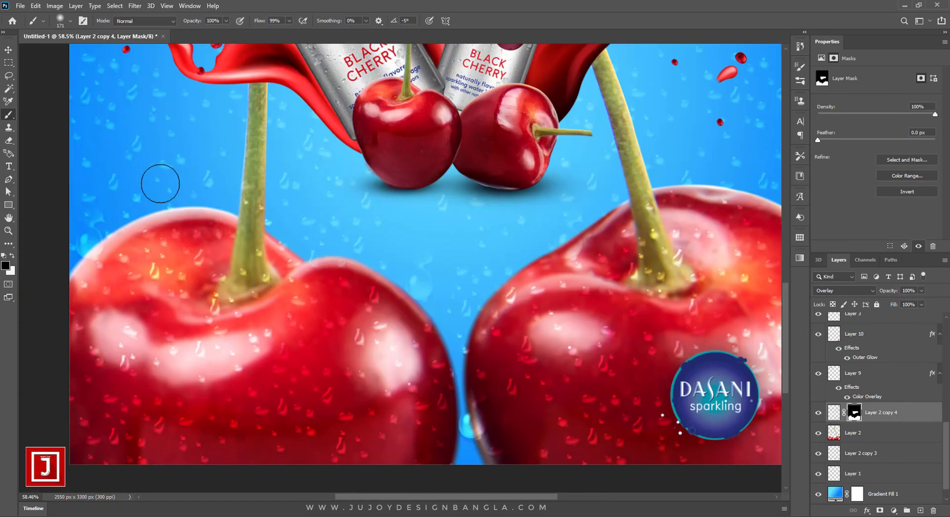
{"action": "scroll", "coordinate": [159, 180], "scroll_direction": "left", "scroll_amount": 3}
{"action": "key", "text": "ctrl+0"}
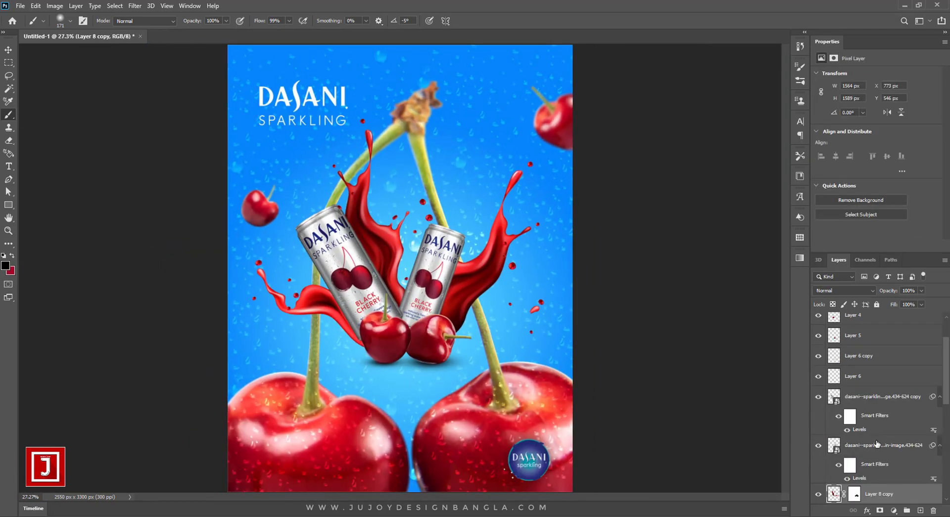
{"action": "scroll", "coordinate": [877, 443], "scroll_direction": "up", "scroll_amount": 2}
Scale the can, splash and small cherry layers 4–6 up to about 118.6%.
{"action": "left_click", "coordinate": [871, 416]}
{"action": "left_click", "coordinate": [871, 355], "text": "shift"}
{"action": "key", "text": "ctrl+t"}
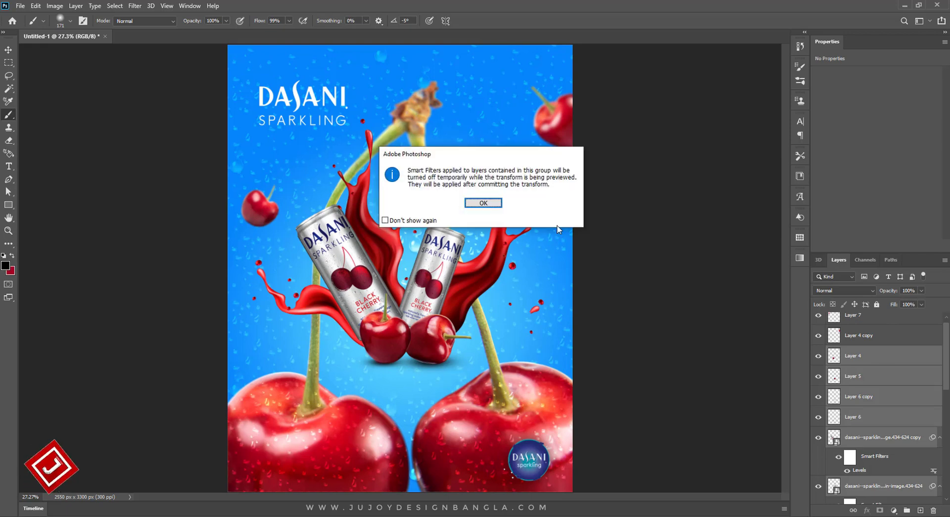
{"action": "key", "text": "Return"}
{"action": "left_click_drag", "start_coordinate": [520, 353], "coordinate": [572, 411]}
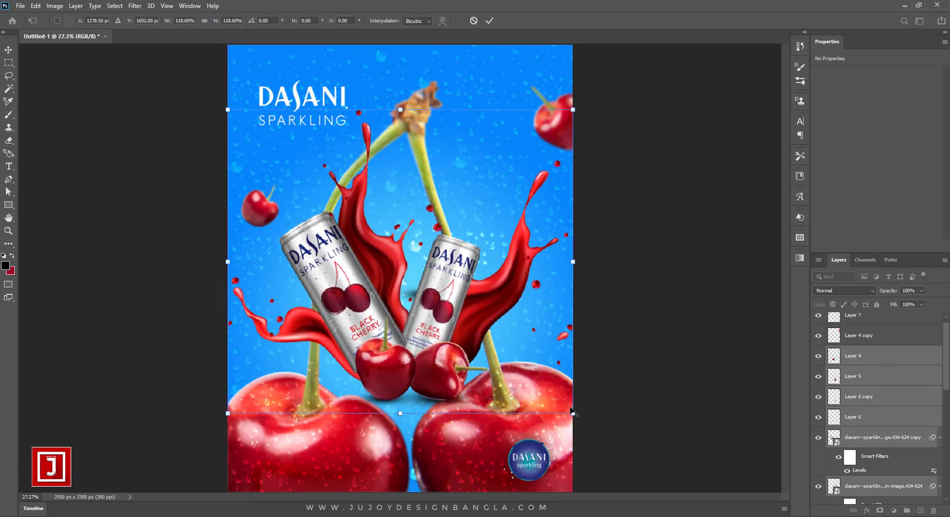
{"action": "key", "text": "Return"}
Bring Layer 2 copy 3 to the top and stamp all visible layers into Layer 14.
{"action": "key", "text": "b"}
{"action": "scroll", "coordinate": [601, 346], "scroll_direction": "down", "scroll_amount": 2, "text": "alt"}
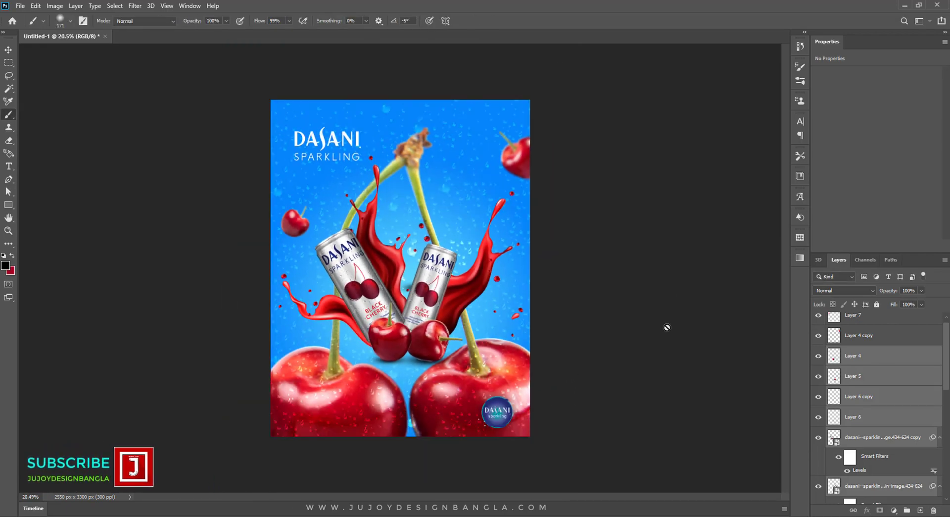
{"action": "scroll", "coordinate": [681, 342], "scroll_direction": "up", "scroll_amount": 1, "text": "alt"}
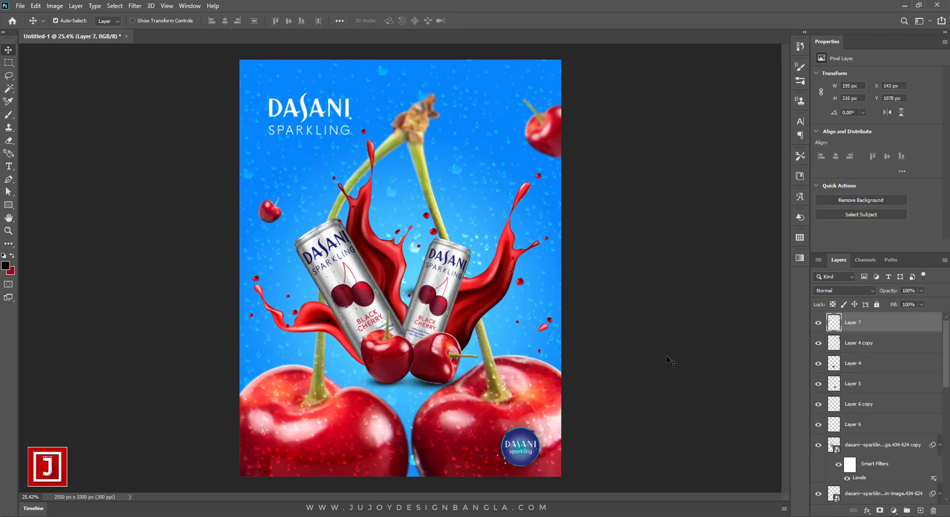
{"action": "scroll", "coordinate": [879, 445], "scroll_direction": "down", "scroll_amount": 3}
{"action": "scroll", "coordinate": [879, 445], "scroll_direction": "down", "scroll_amount": 3}
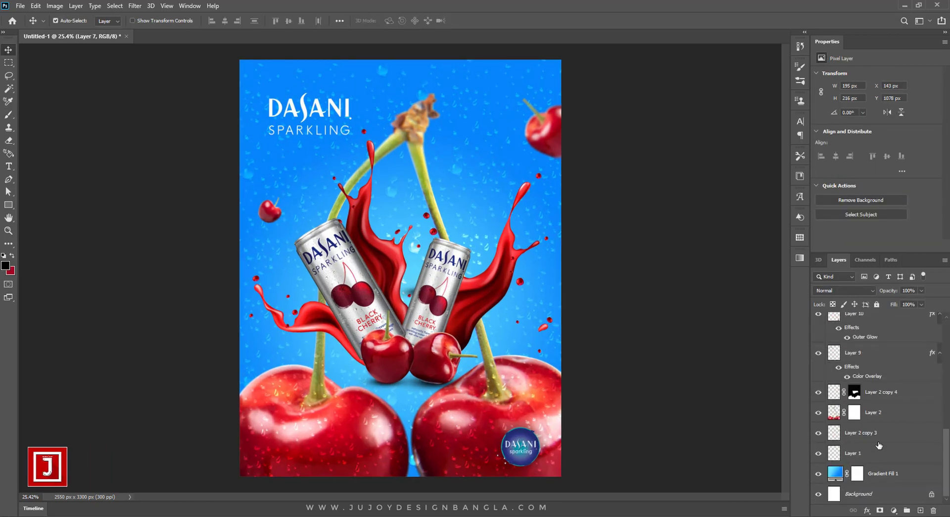
{"action": "left_click", "coordinate": [879, 435]}
{"action": "key", "text": "ctrl+shift+bracketright"}
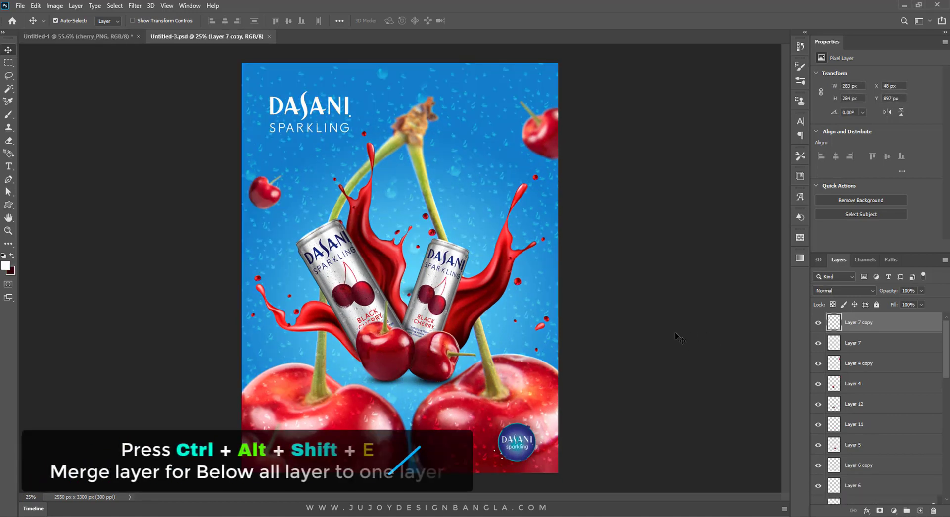
{"action": "key", "text": "ctrl"}
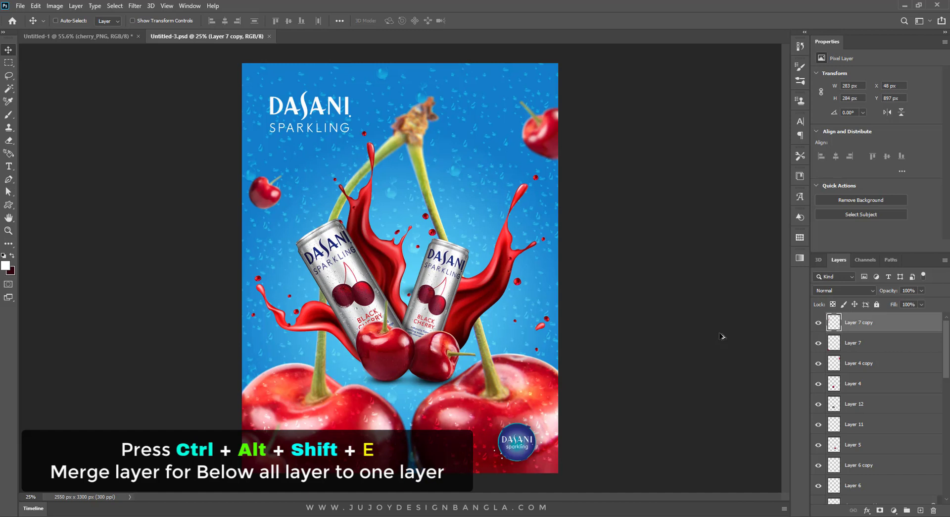
{"action": "key", "text": "ctrl+alt+shift+e"}
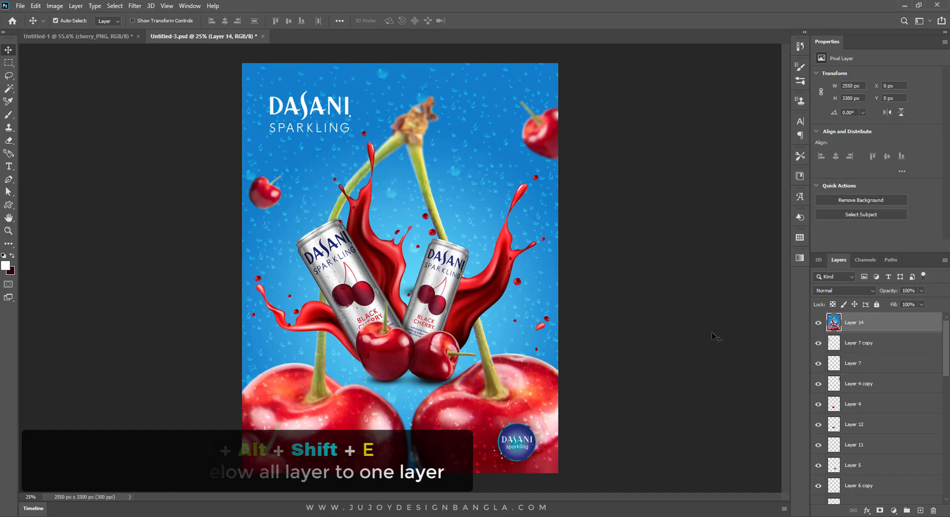
Apply Camera Raw: Temperature -12, Tint +9, Exposure +0.40, Highlights +6, Texture +44, Vibrance +19.
{"action": "left_click", "coordinate": [134, 5]}
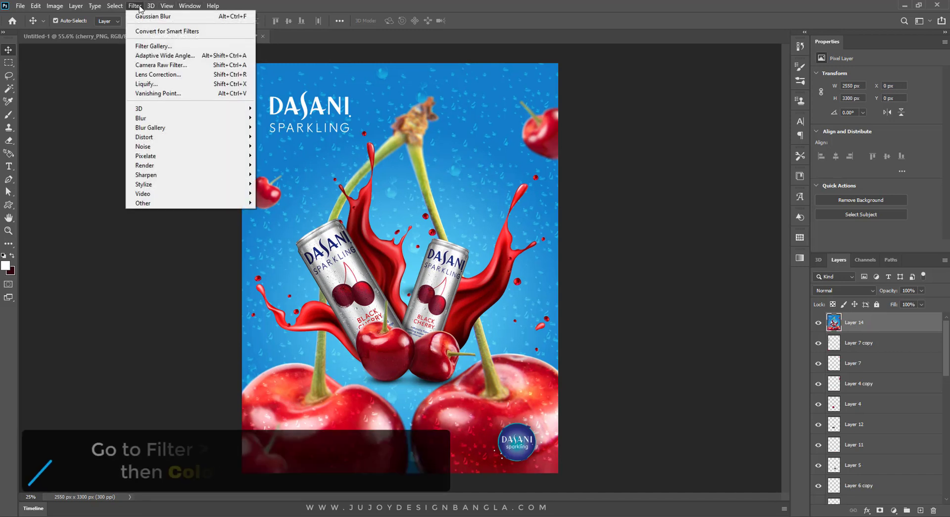
{"action": "left_click", "coordinate": [191, 66]}
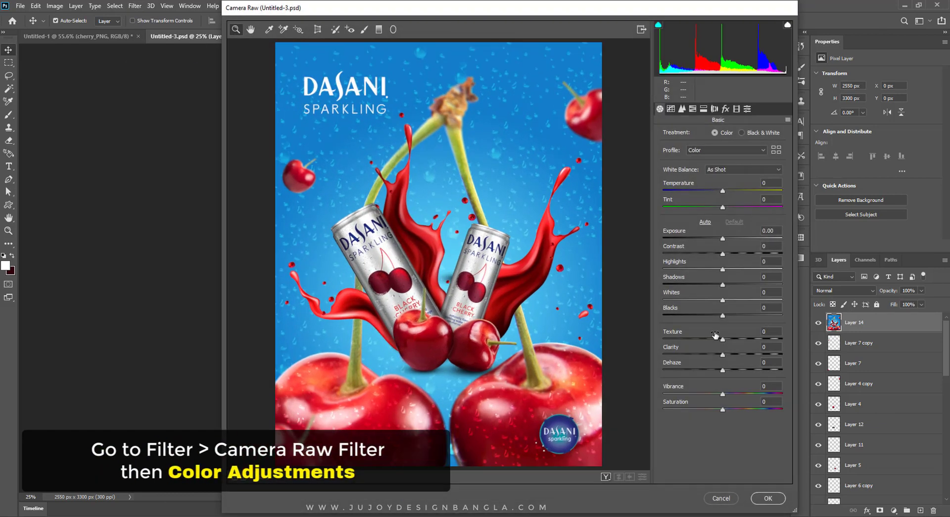
{"action": "left_click", "coordinate": [723, 394]}
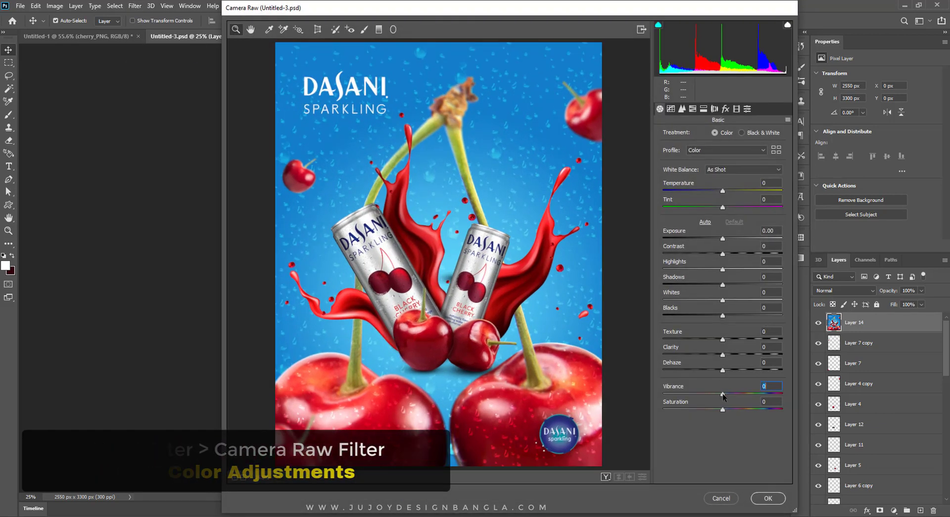
{"action": "left_click_drag", "start_coordinate": [722, 395], "coordinate": [734, 394]}
{"action": "left_click_drag", "start_coordinate": [723, 192], "coordinate": [715, 194]}
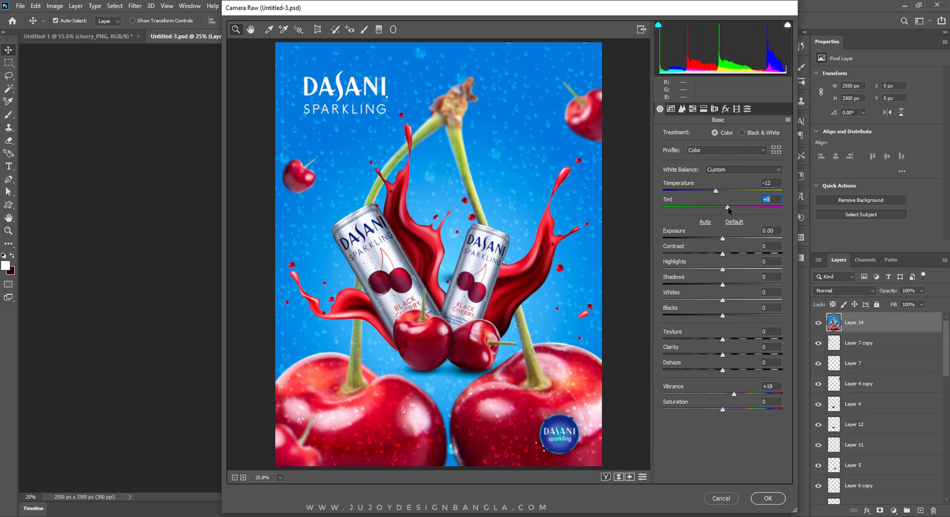
{"action": "left_click_drag", "start_coordinate": [728, 210], "coordinate": [733, 210]}
{"action": "left_click_drag", "start_coordinate": [723, 237], "coordinate": [728, 239]}
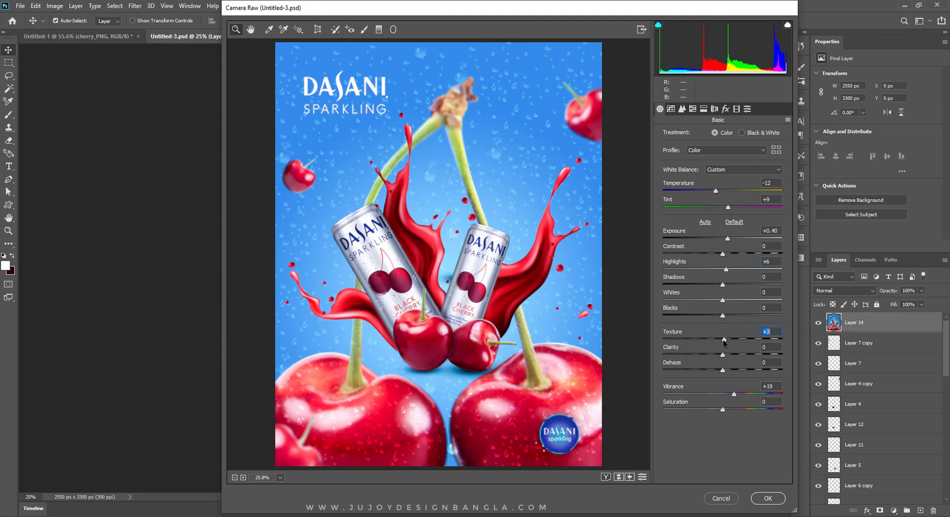
{"action": "left_click_drag", "start_coordinate": [735, 338], "coordinate": [747, 337]}
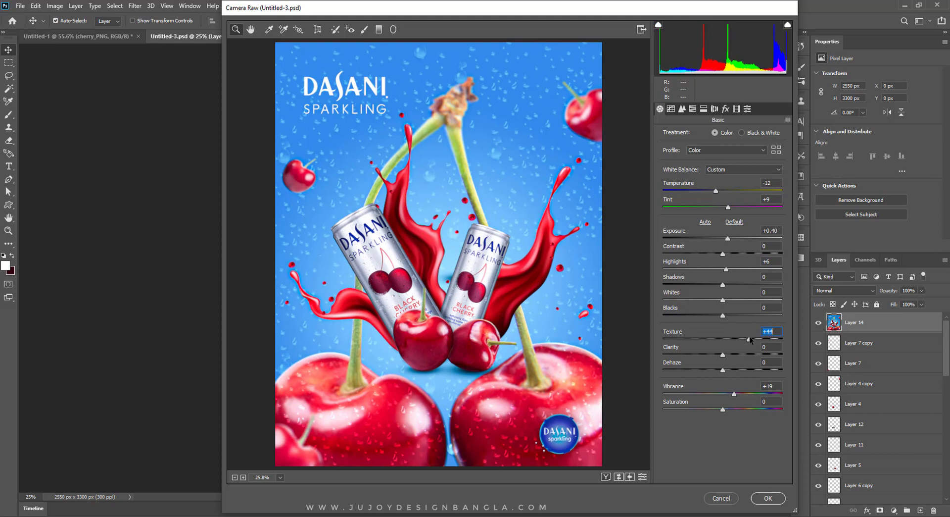
{"action": "left_click", "coordinate": [767, 498]}
{"action": "left_click", "coordinate": [772, 501]}
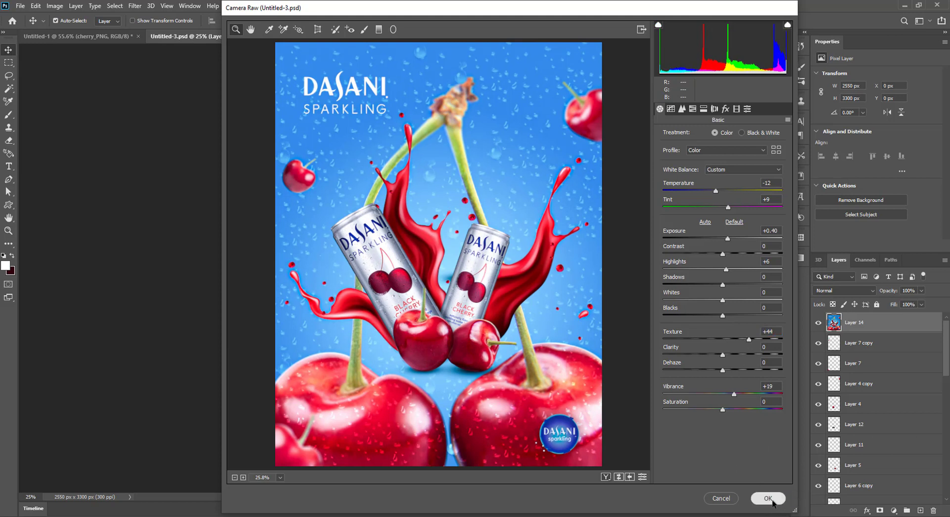
{"action": "scroll", "coordinate": [662, 325], "scroll_direction": "down", "scroll_amount": 1}
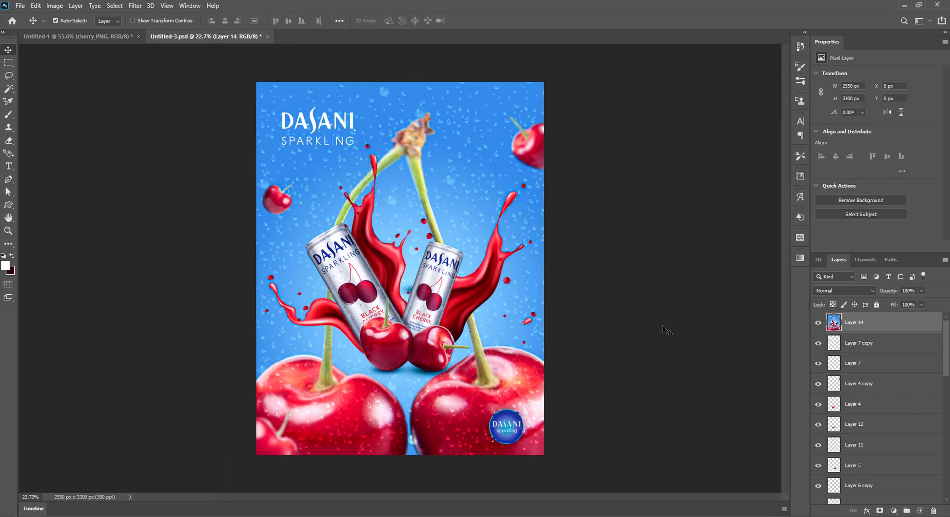